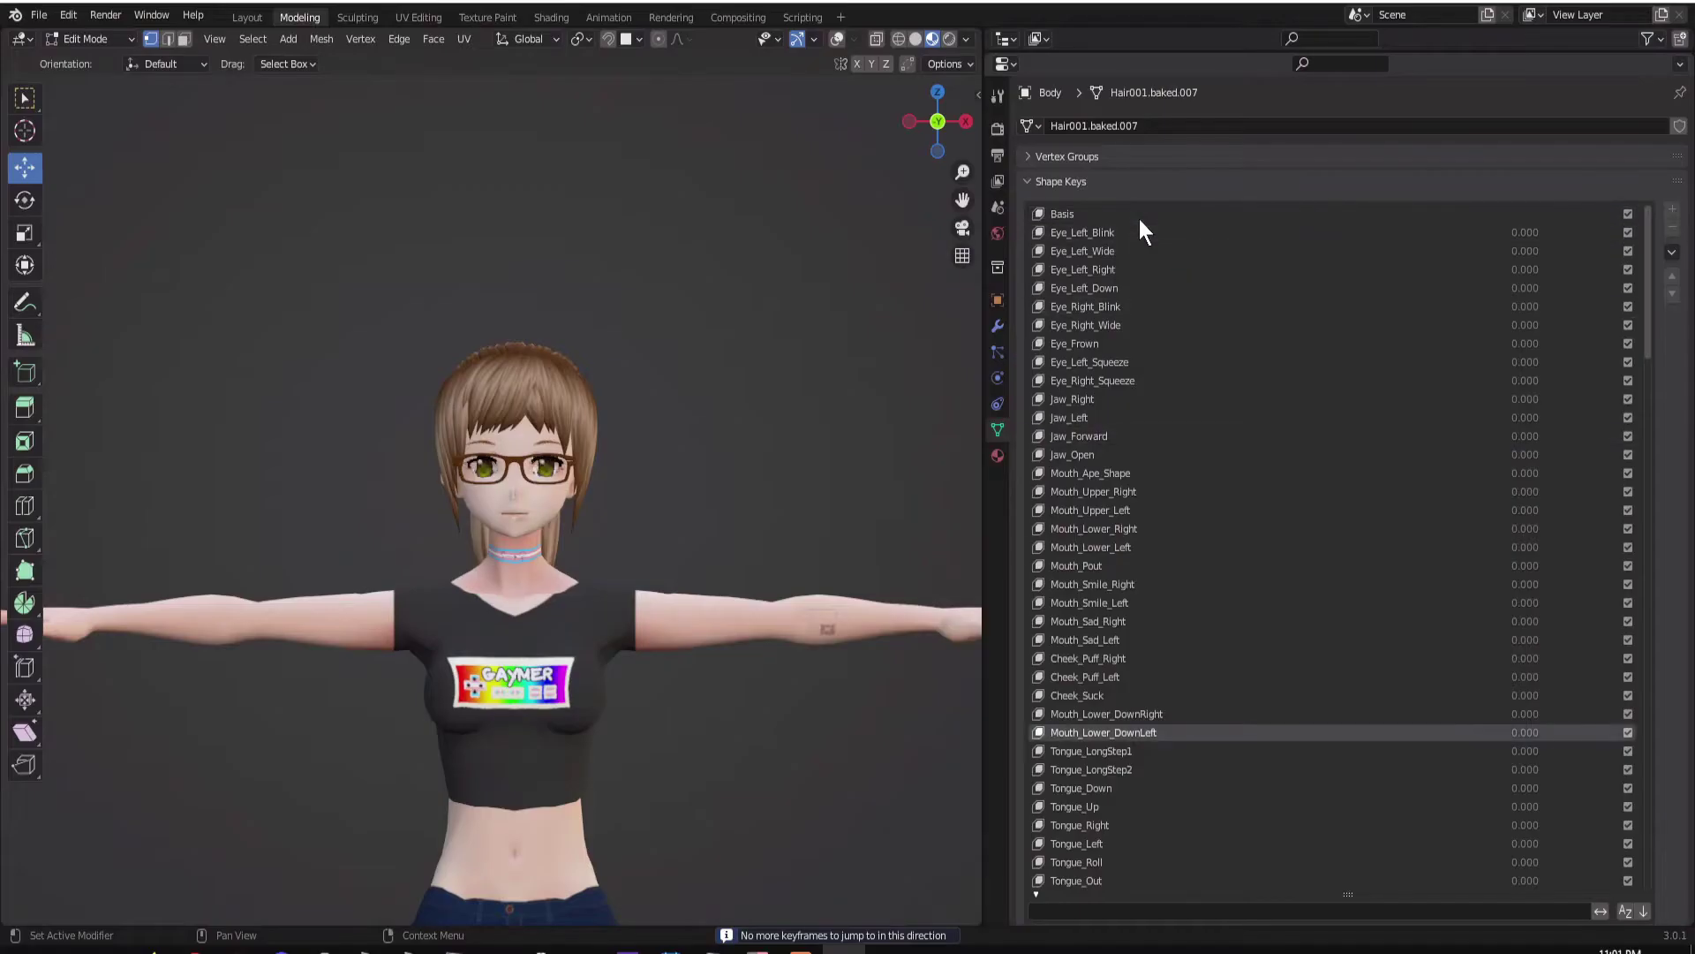
Step: Expand the tutorial's description and scroll through its shape key documentation
{"action": "scroll", "coordinate": [1139, 219], "scroll_direction": "down", "scroll_amount": 20, "text": "ctrl"}
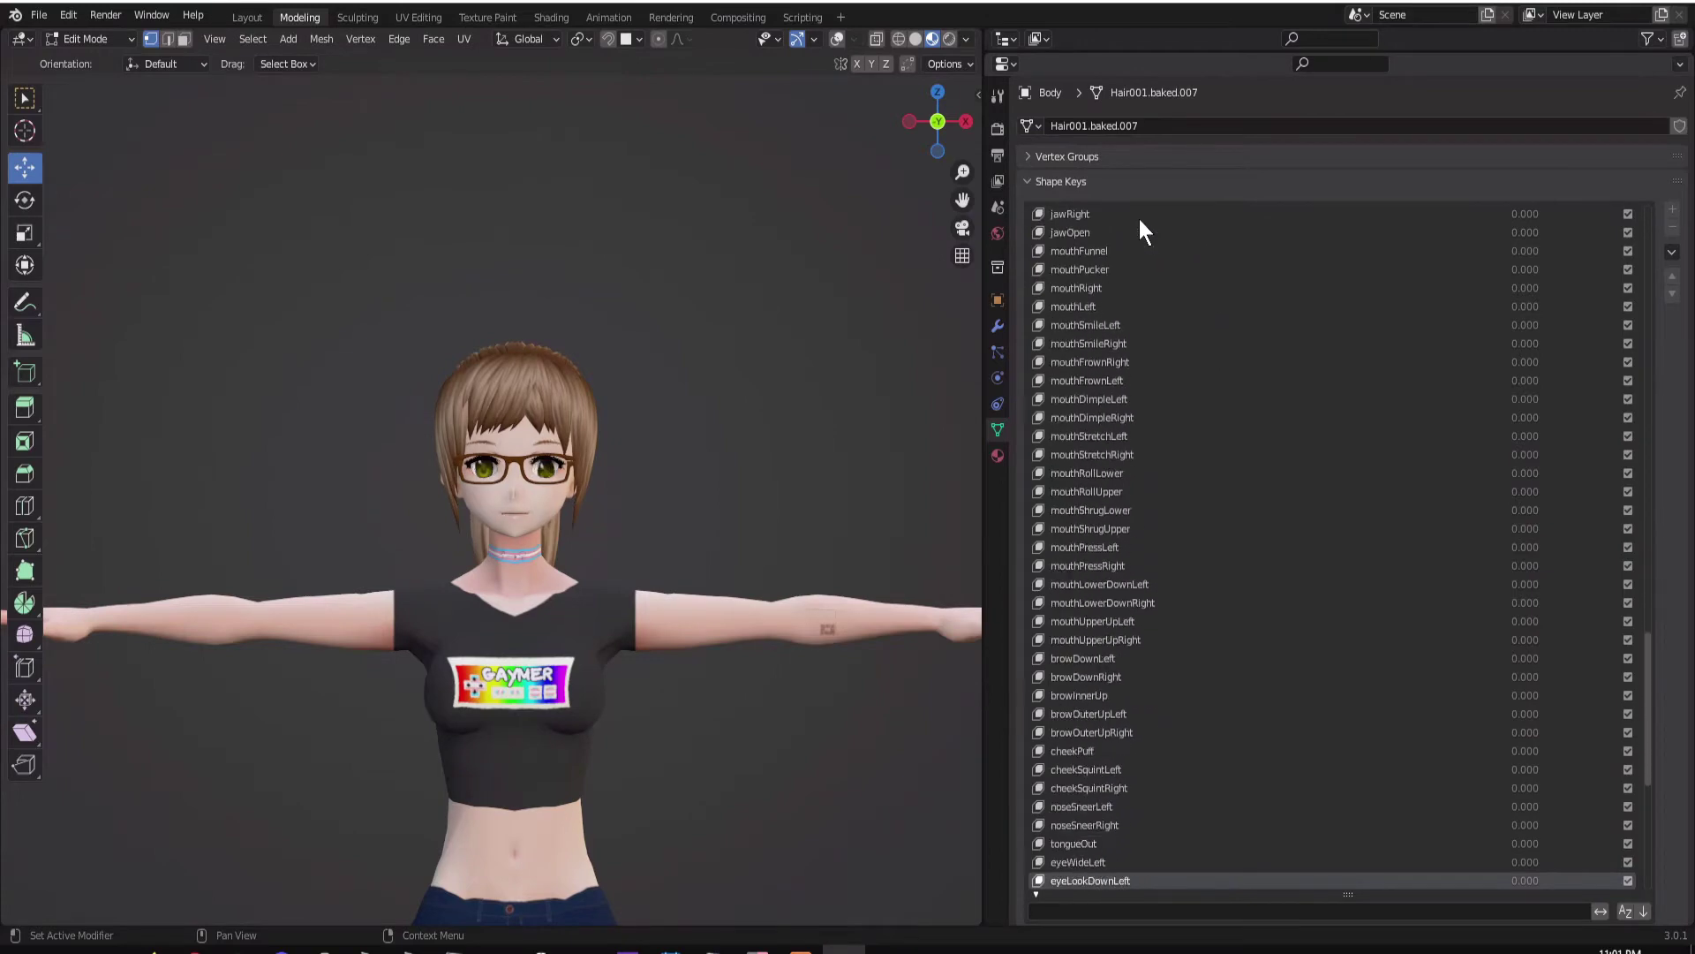
{"action": "scroll", "coordinate": [1139, 219], "scroll_direction": "up", "scroll_amount": 20, "text": "ctrl"}
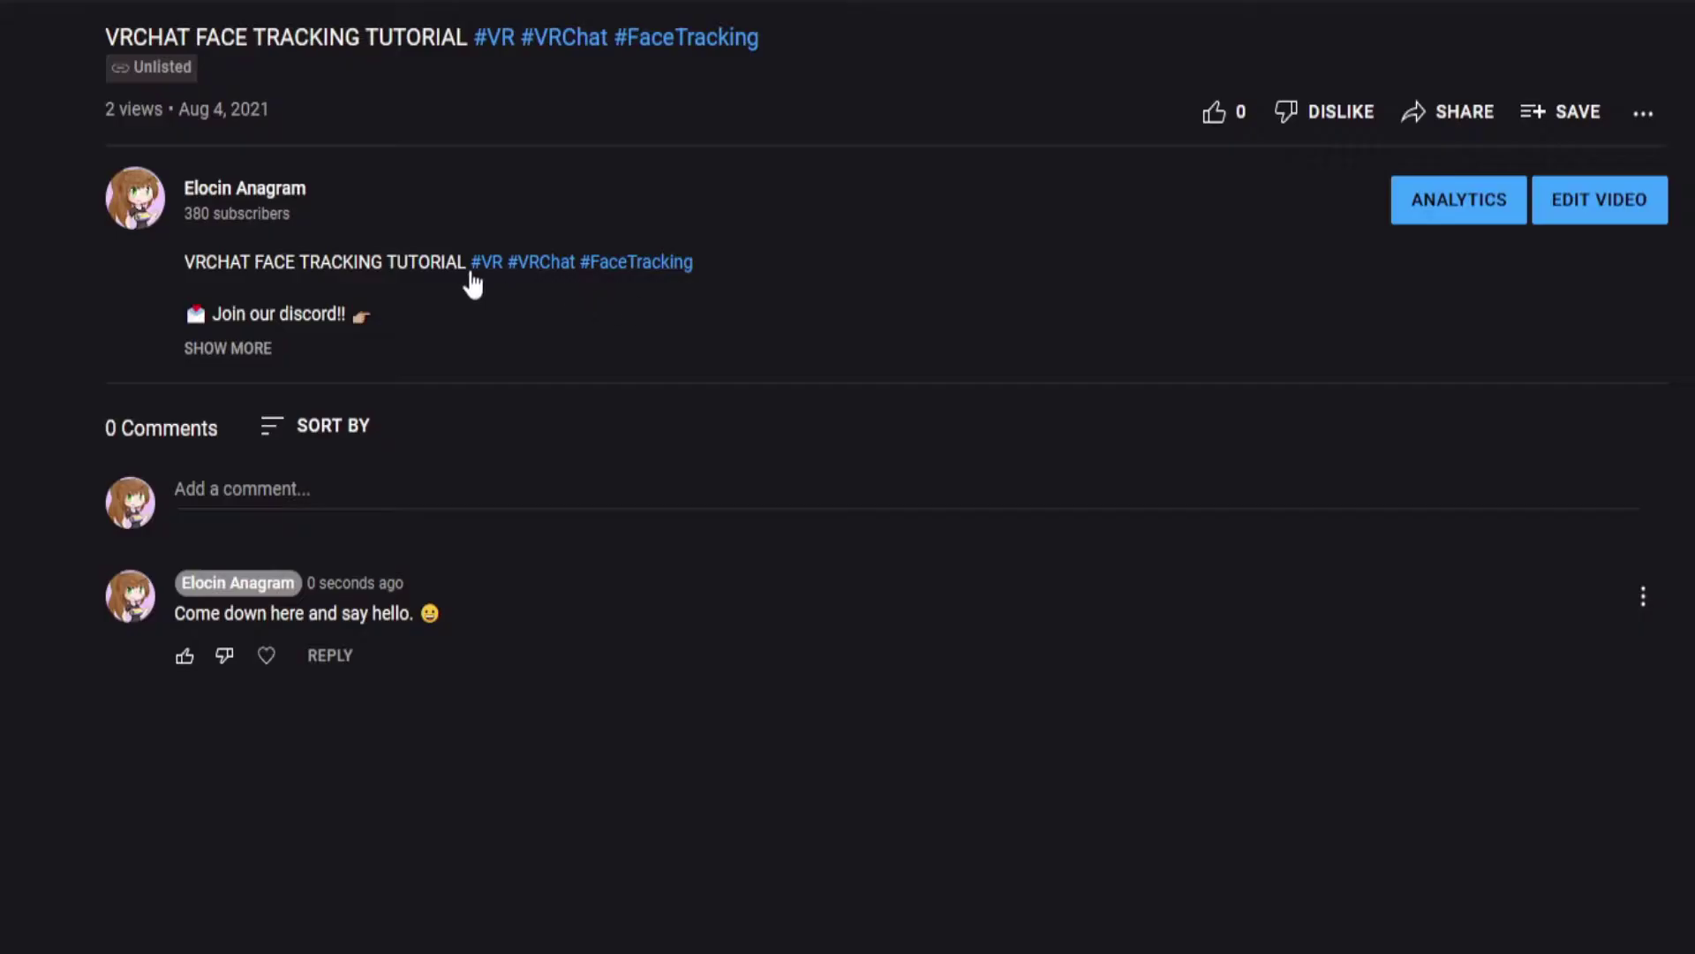
{"action": "left_click", "coordinate": [239, 363]}
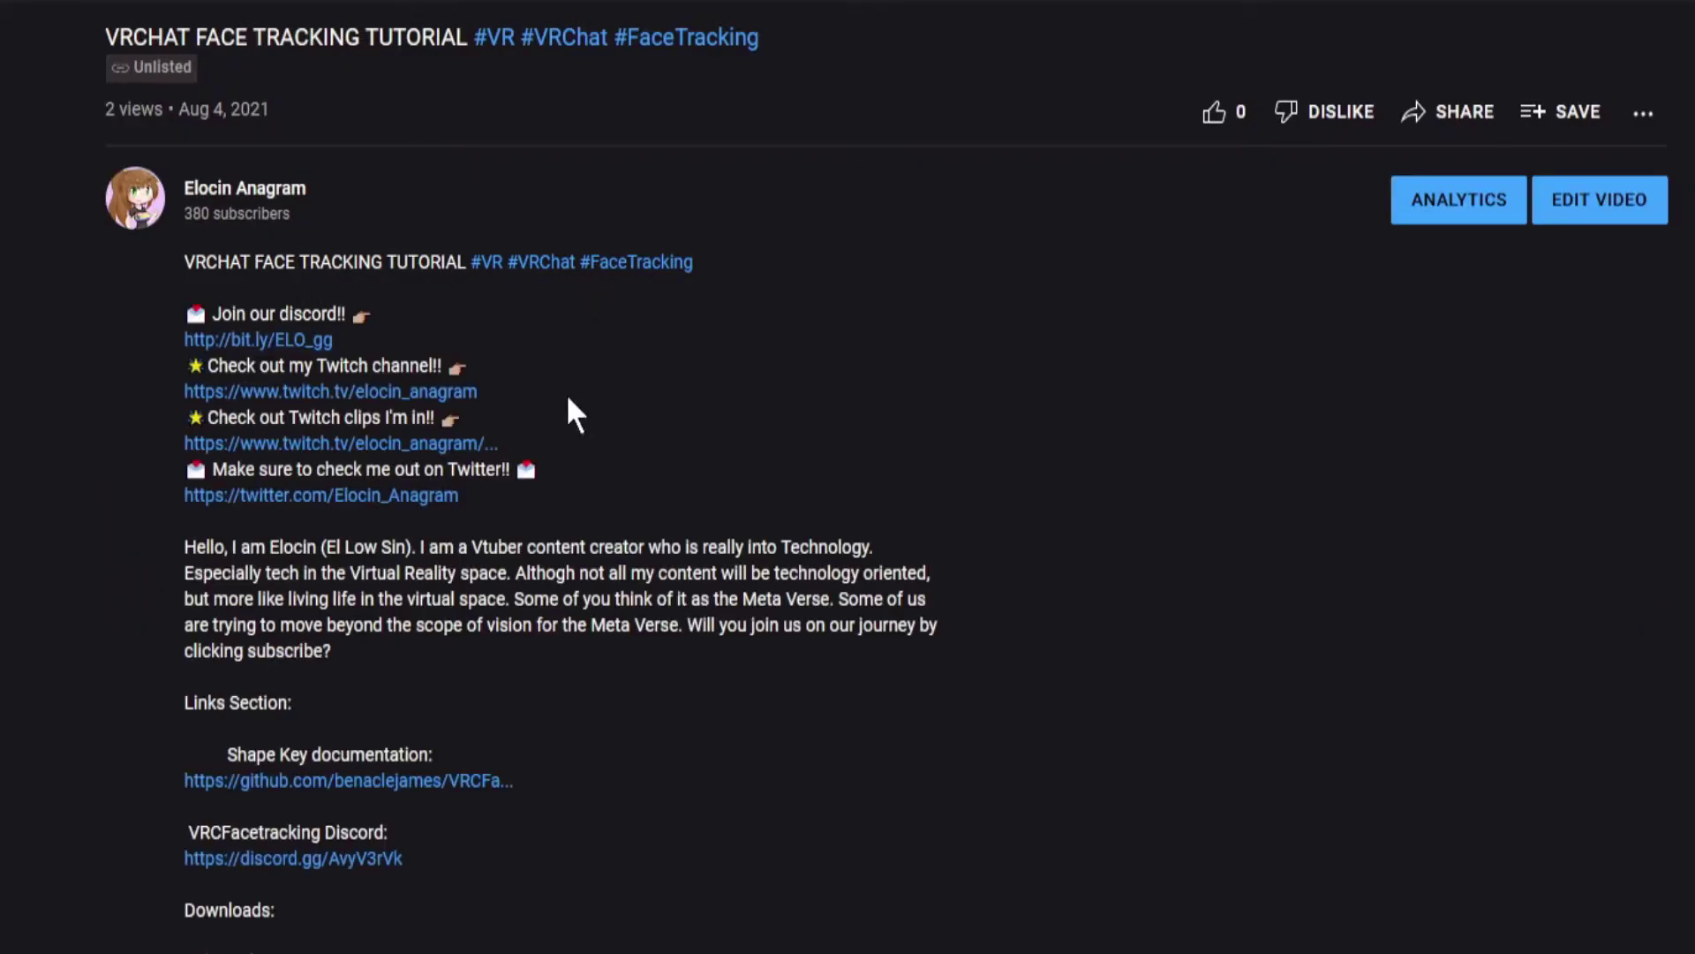
{"action": "scroll", "coordinate": [691, 417], "scroll_direction": "down", "scroll_amount": 6}
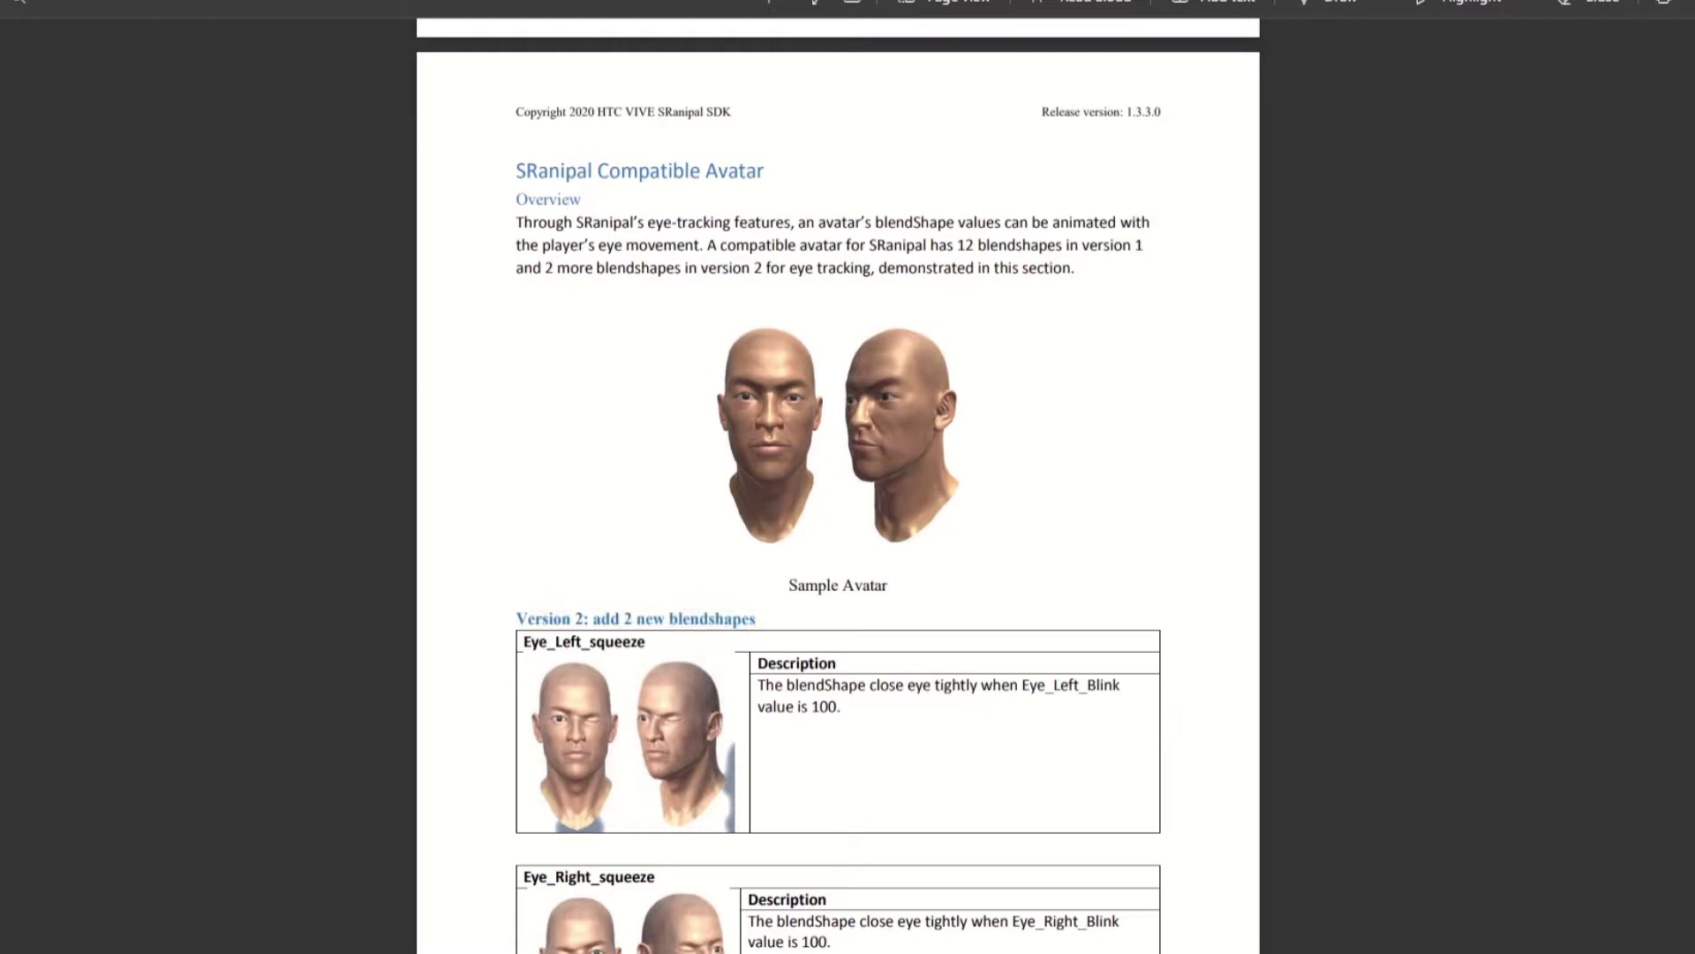
{"action": "scroll", "coordinate": [838, 493], "scroll_direction": "down", "scroll_amount": 9}
{"action": "scroll", "coordinate": [838, 493], "scroll_direction": "down", "scroll_amount": 15}
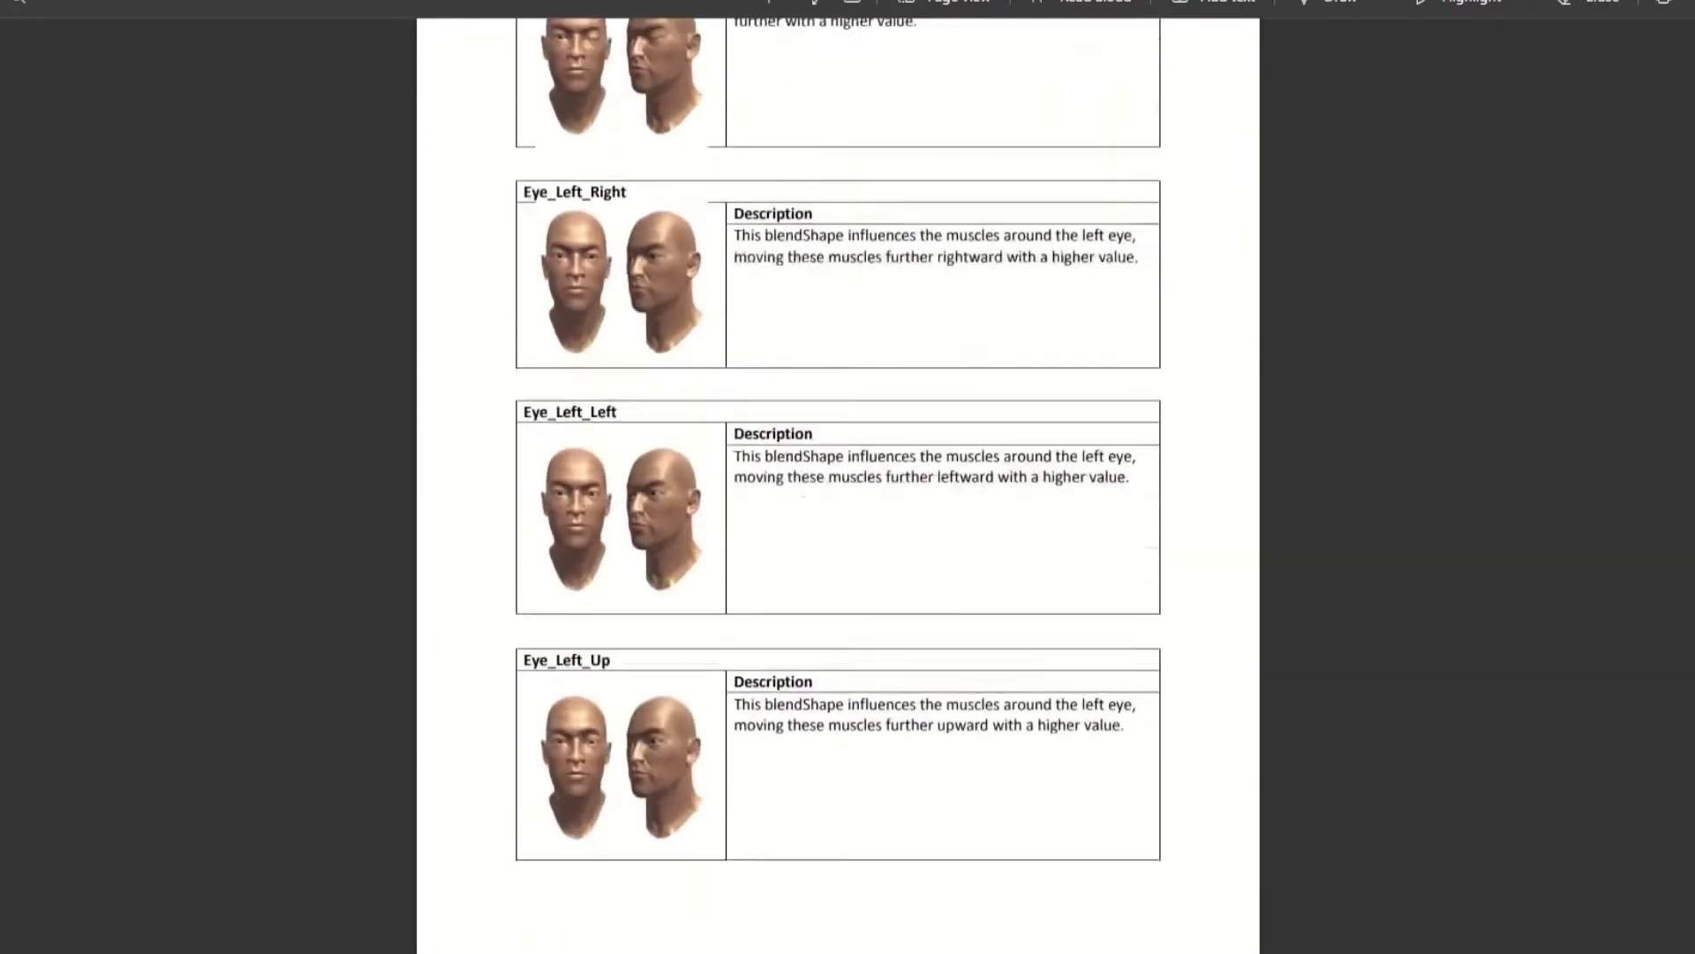
{"action": "scroll", "coordinate": [838, 492], "scroll_direction": "down", "scroll_amount": 12}
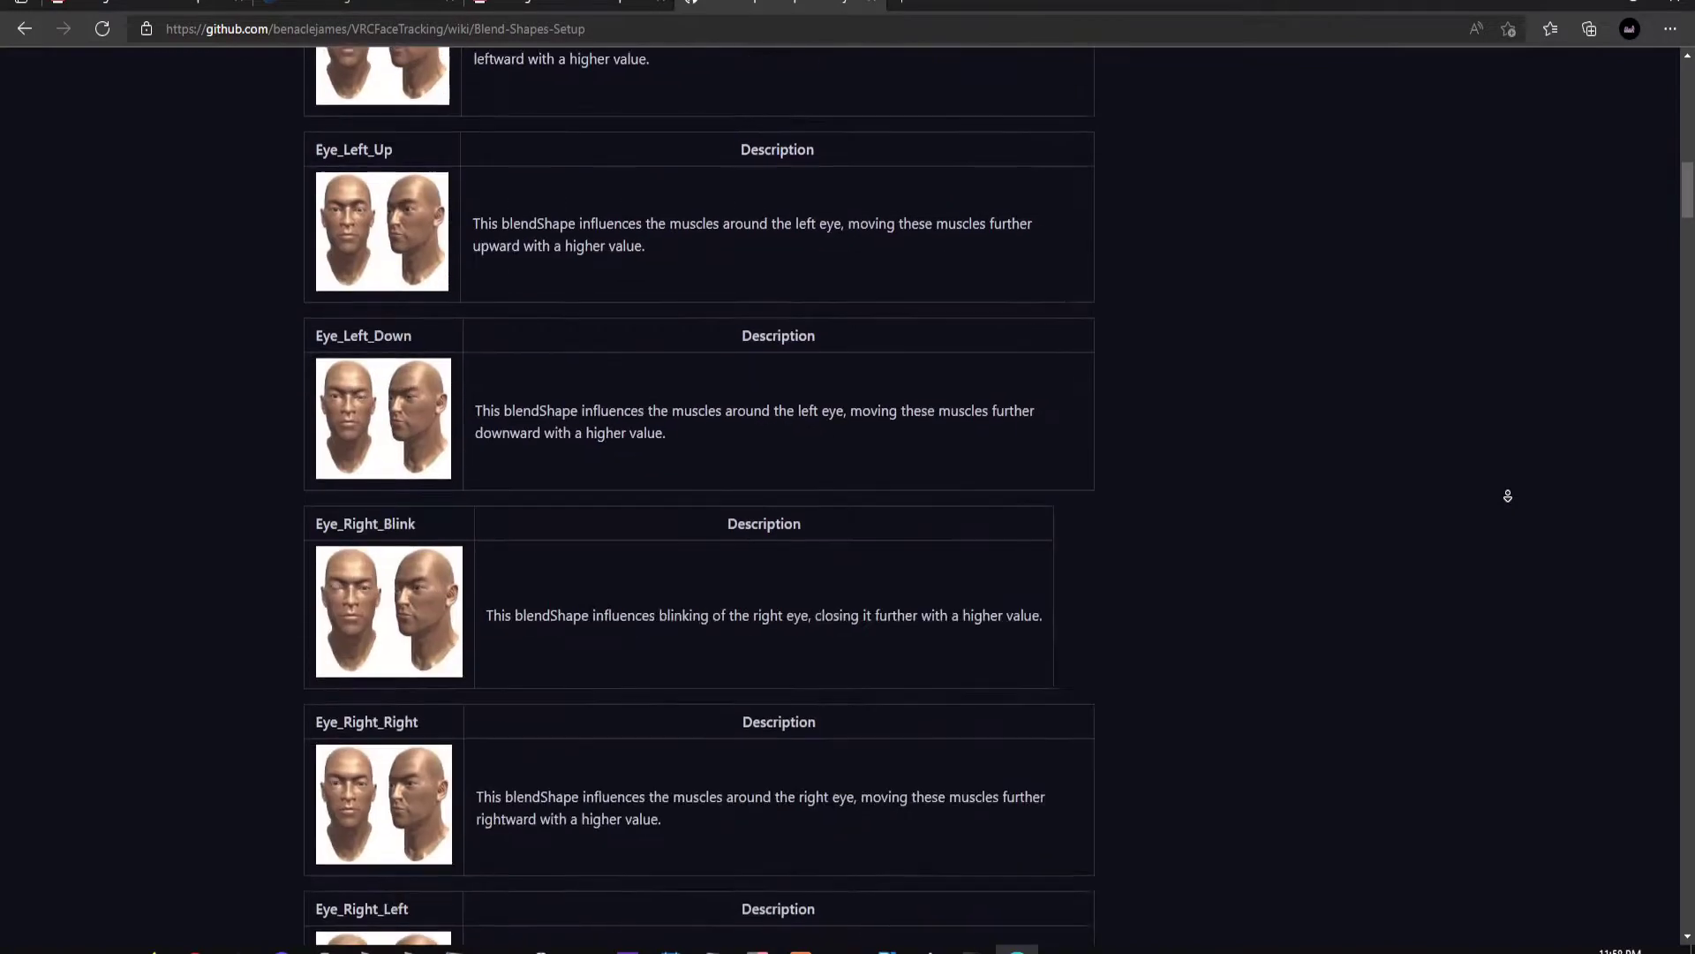
{"action": "scroll", "coordinate": [1508, 496], "scroll_direction": "down", "scroll_amount": 20}
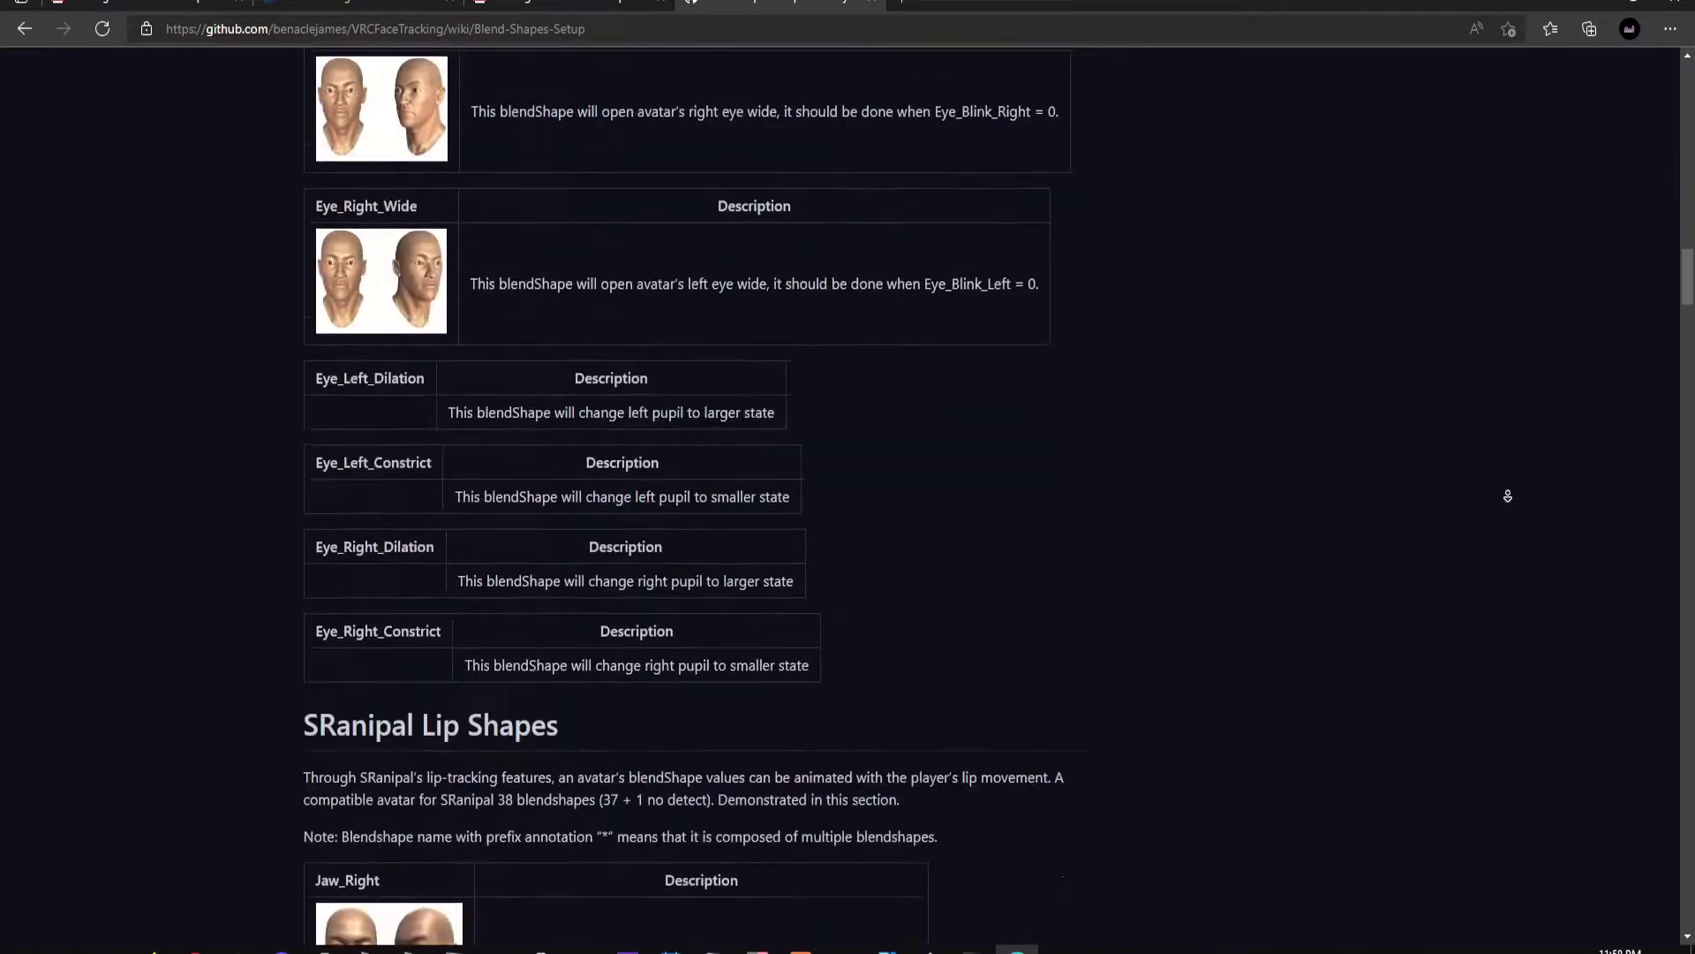
{"action": "scroll", "coordinate": [1508, 496], "scroll_direction": "down", "scroll_amount": 20}
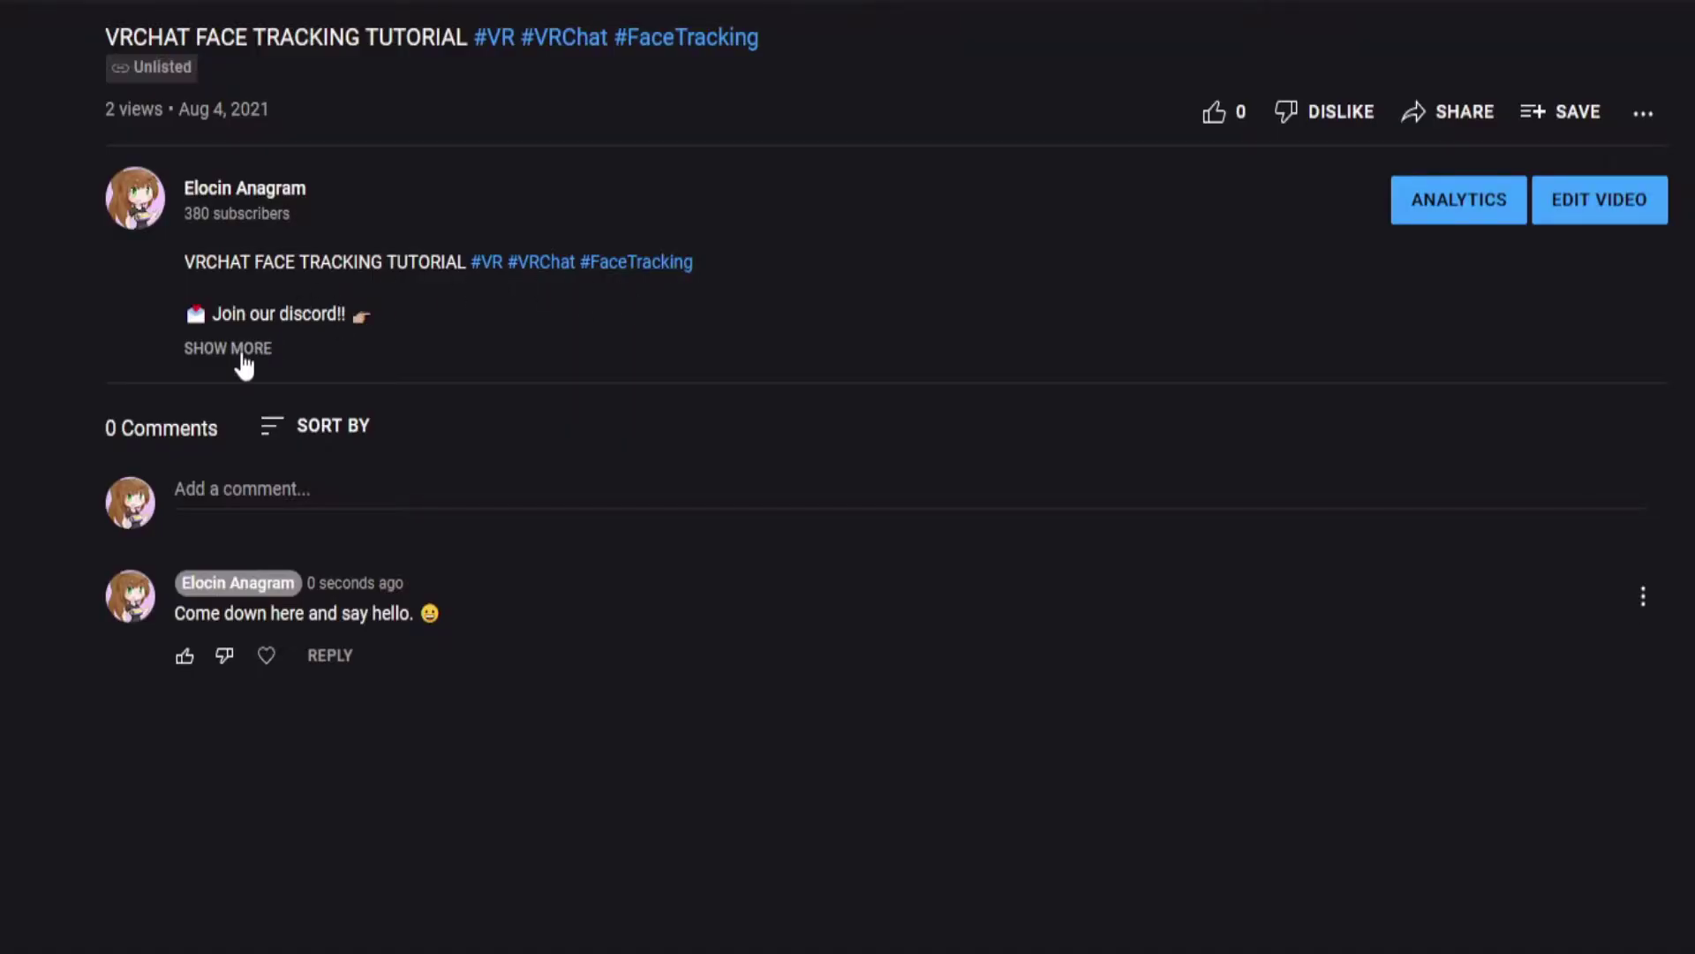
Step: Re-expand the description and scroll down to the Links and Downloads section
{"action": "left_click", "coordinate": [242, 353]}
{"action": "scroll", "coordinate": [691, 419], "scroll_direction": "down", "scroll_amount": 8}
{"action": "left_click", "coordinate": [243, 357]}
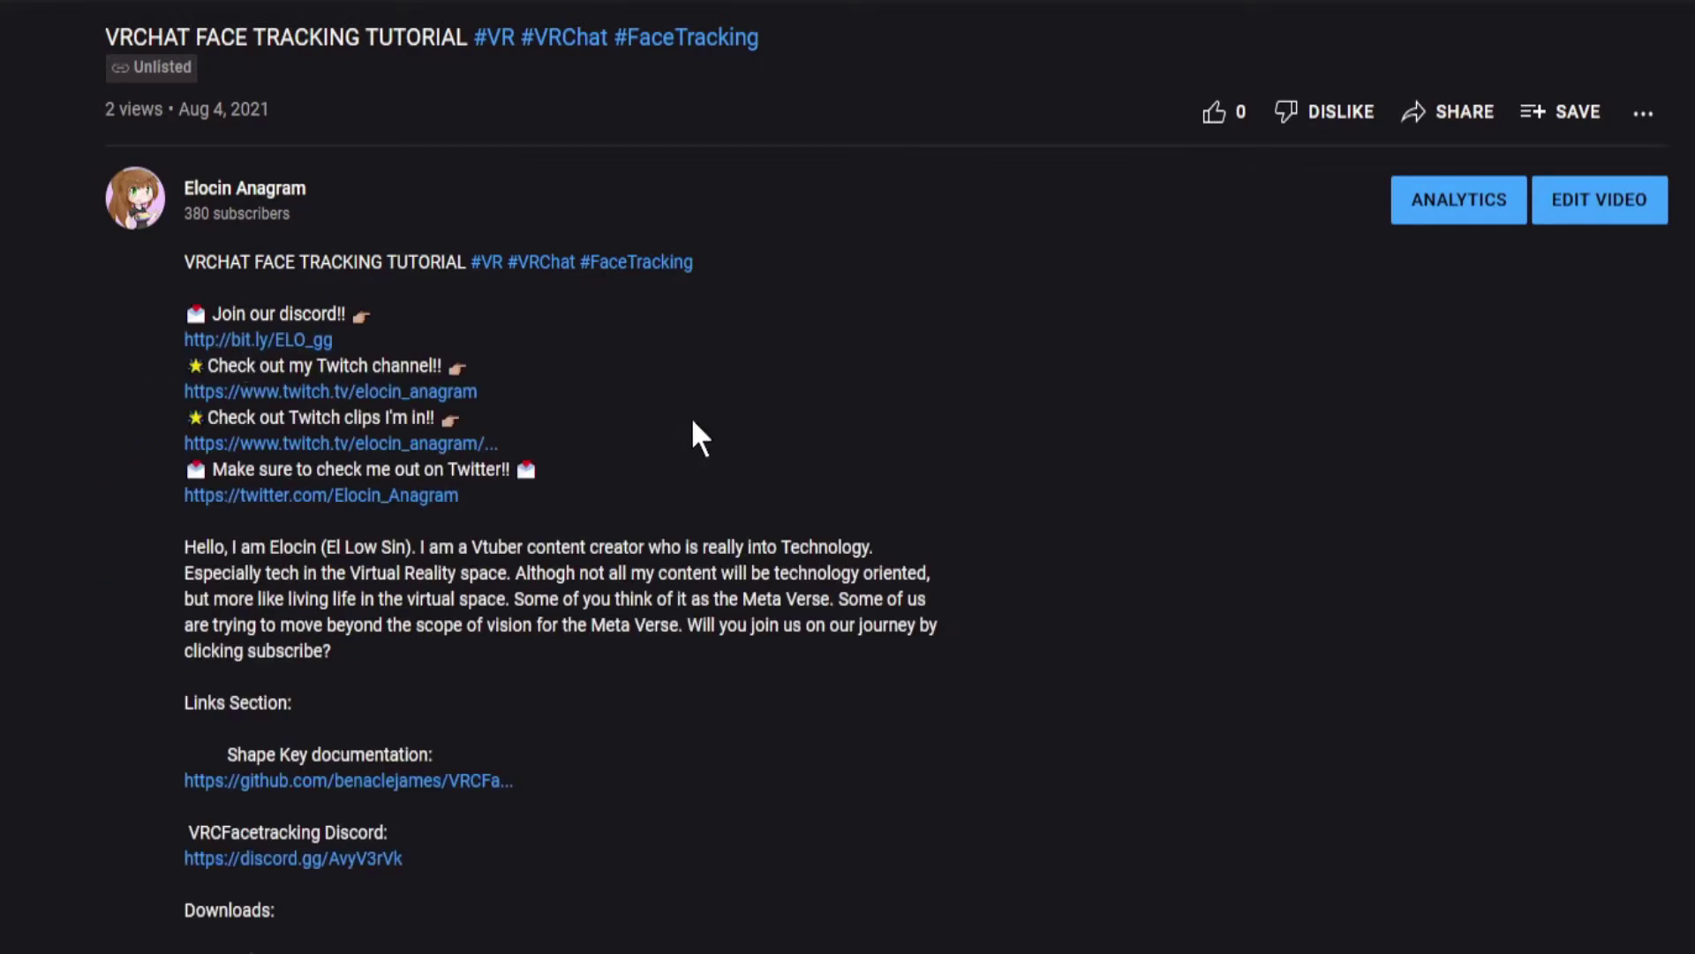
{"action": "scroll", "coordinate": [693, 428], "scroll_direction": "down", "scroll_amount": 6}
{"action": "scroll", "coordinate": [692, 422], "scroll_direction": "down", "scroll_amount": 5}
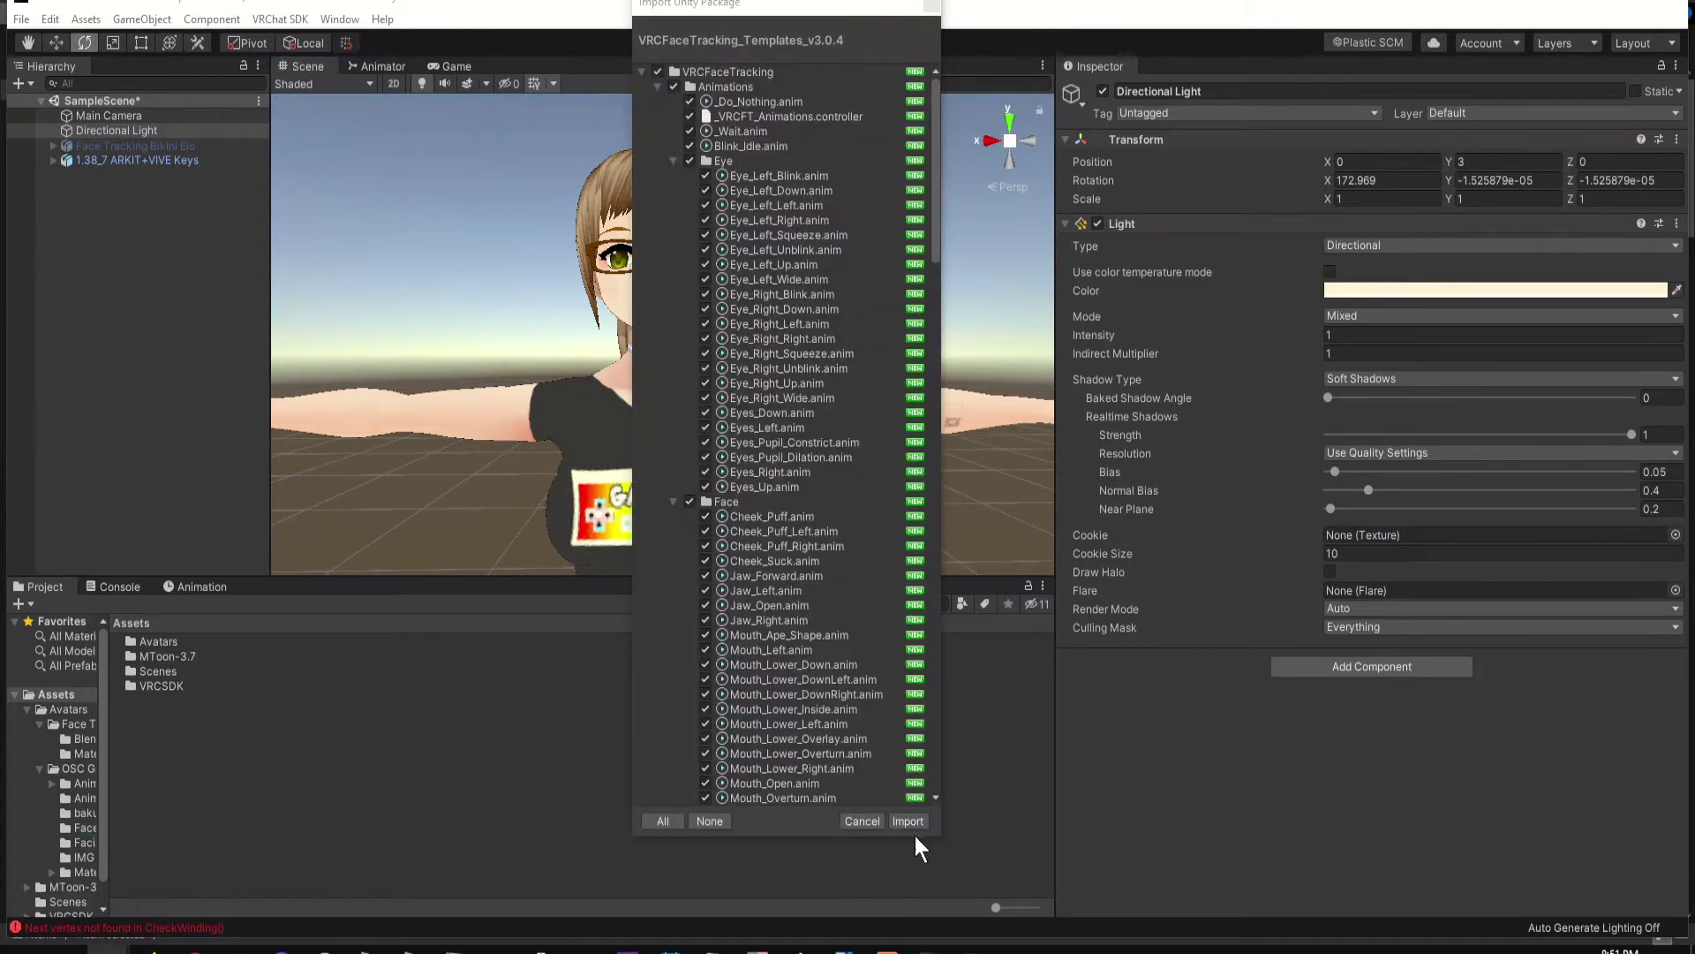
Step: Import the templates and set FX VRCFT Full Facial Template 120bits as the 1.38_7 ARKIT+VIVE Keys avatar's controller
{"action": "left_click", "coordinate": [914, 825]}
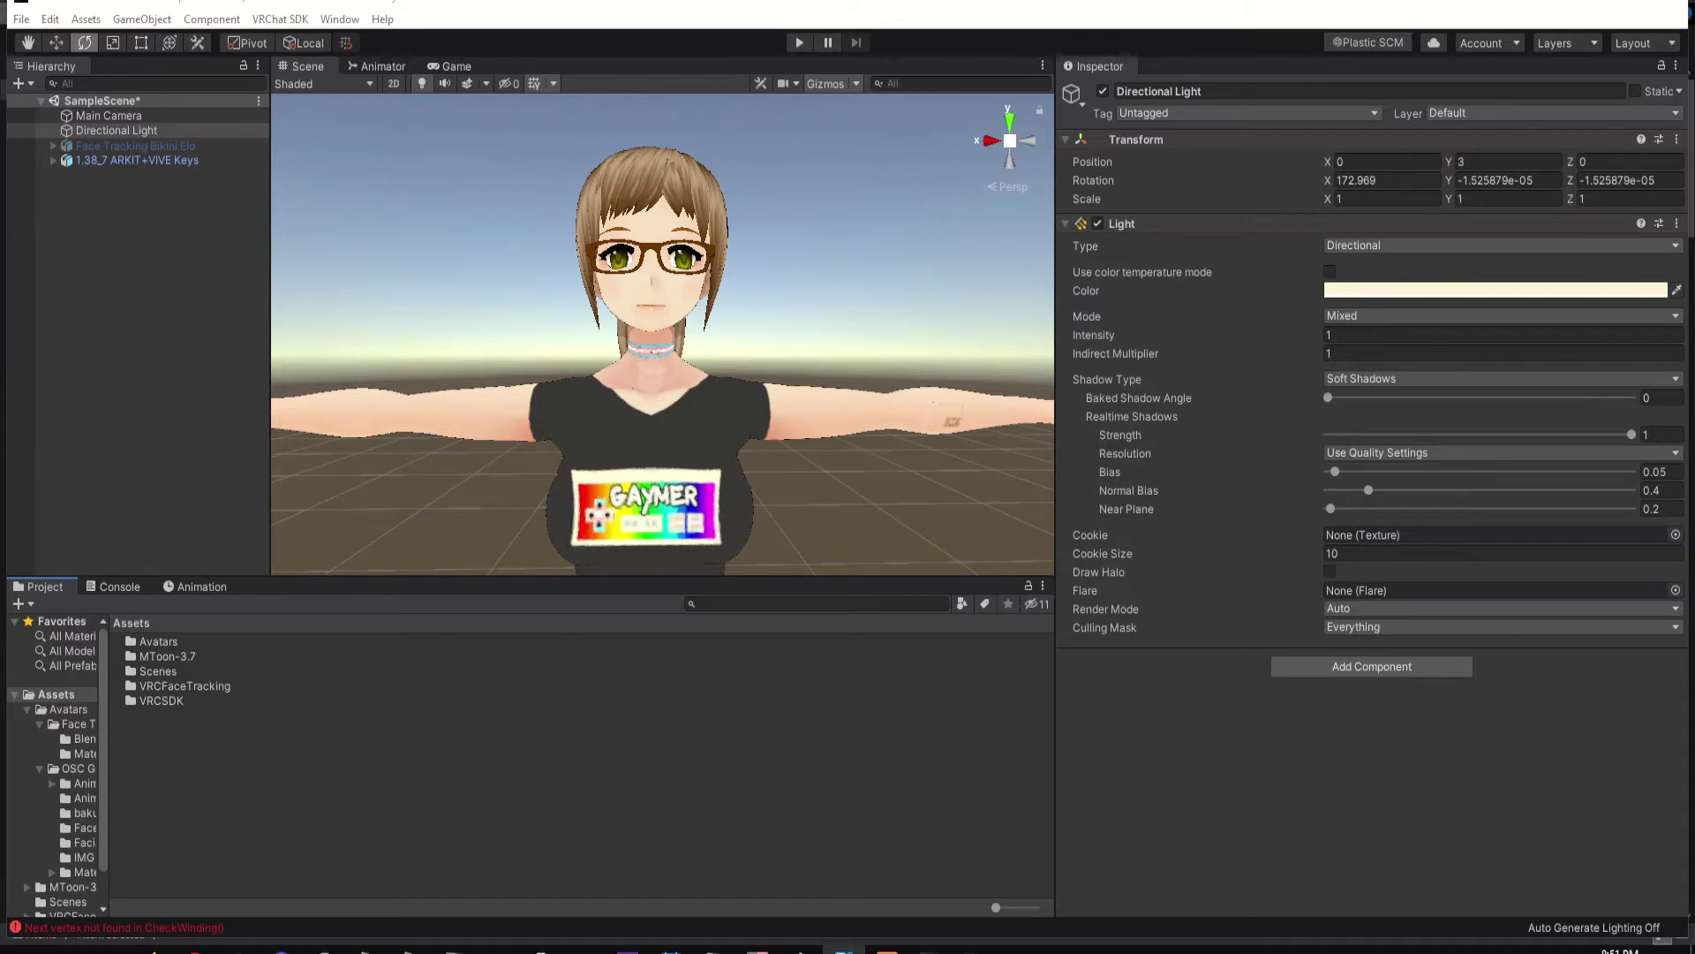
{"action": "double_click", "coordinate": [184, 686]}
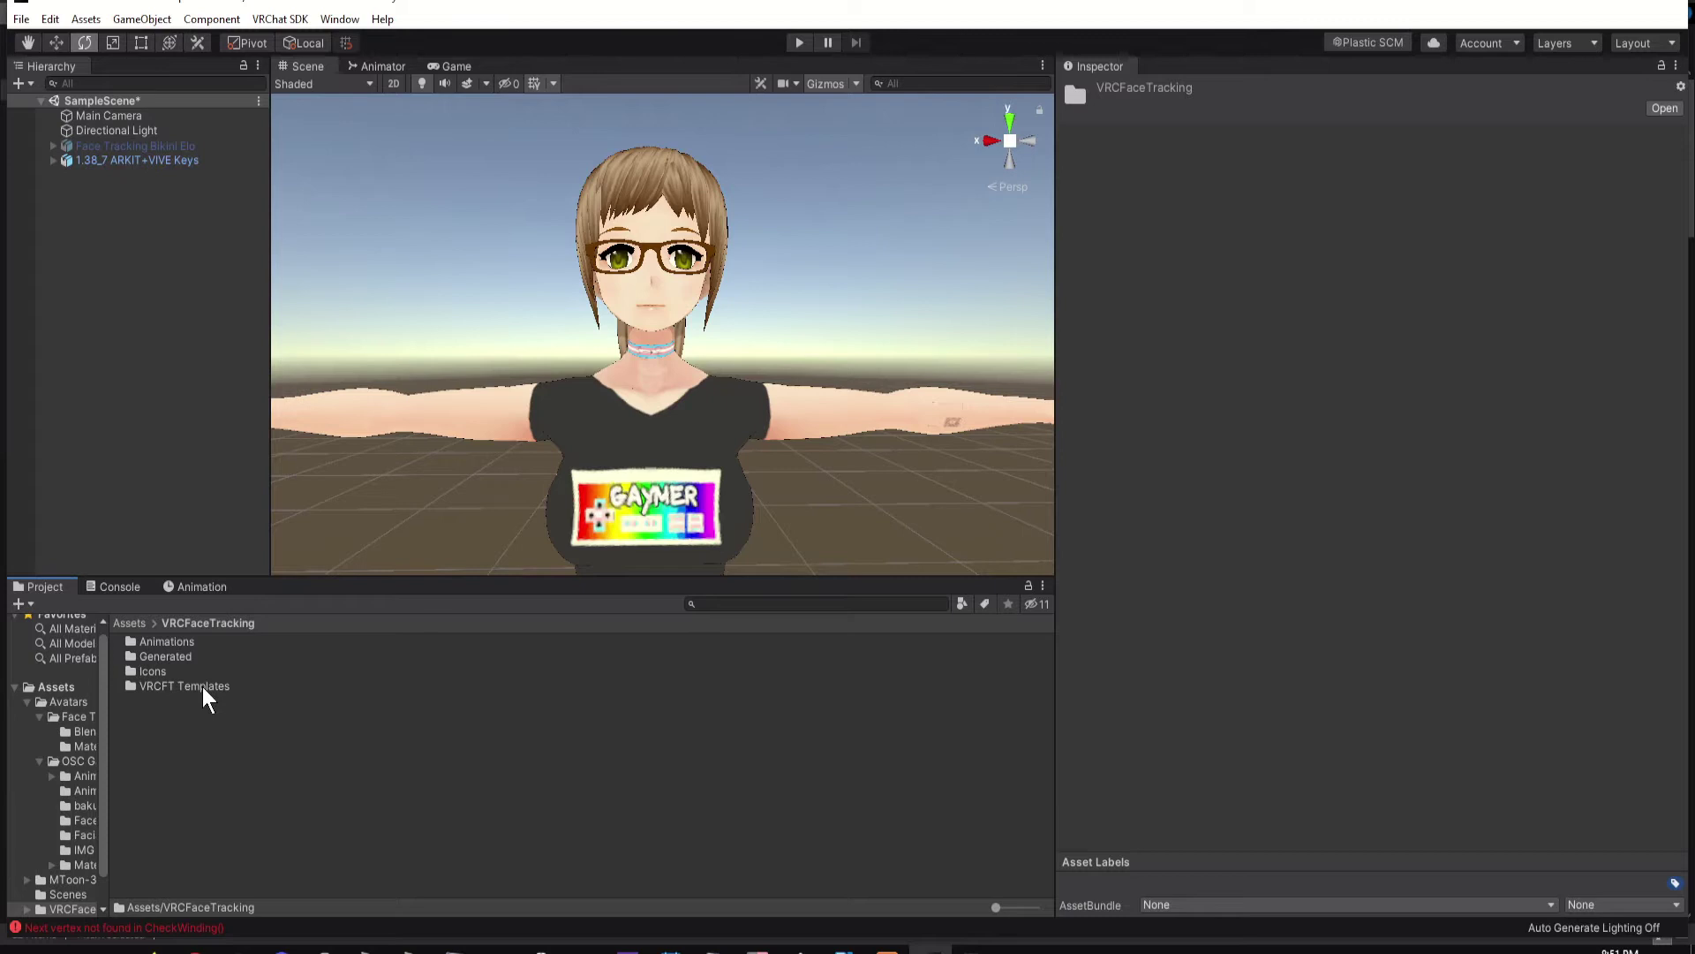
{"action": "double_click", "coordinate": [204, 687]}
{"action": "left_click", "coordinate": [203, 716]}
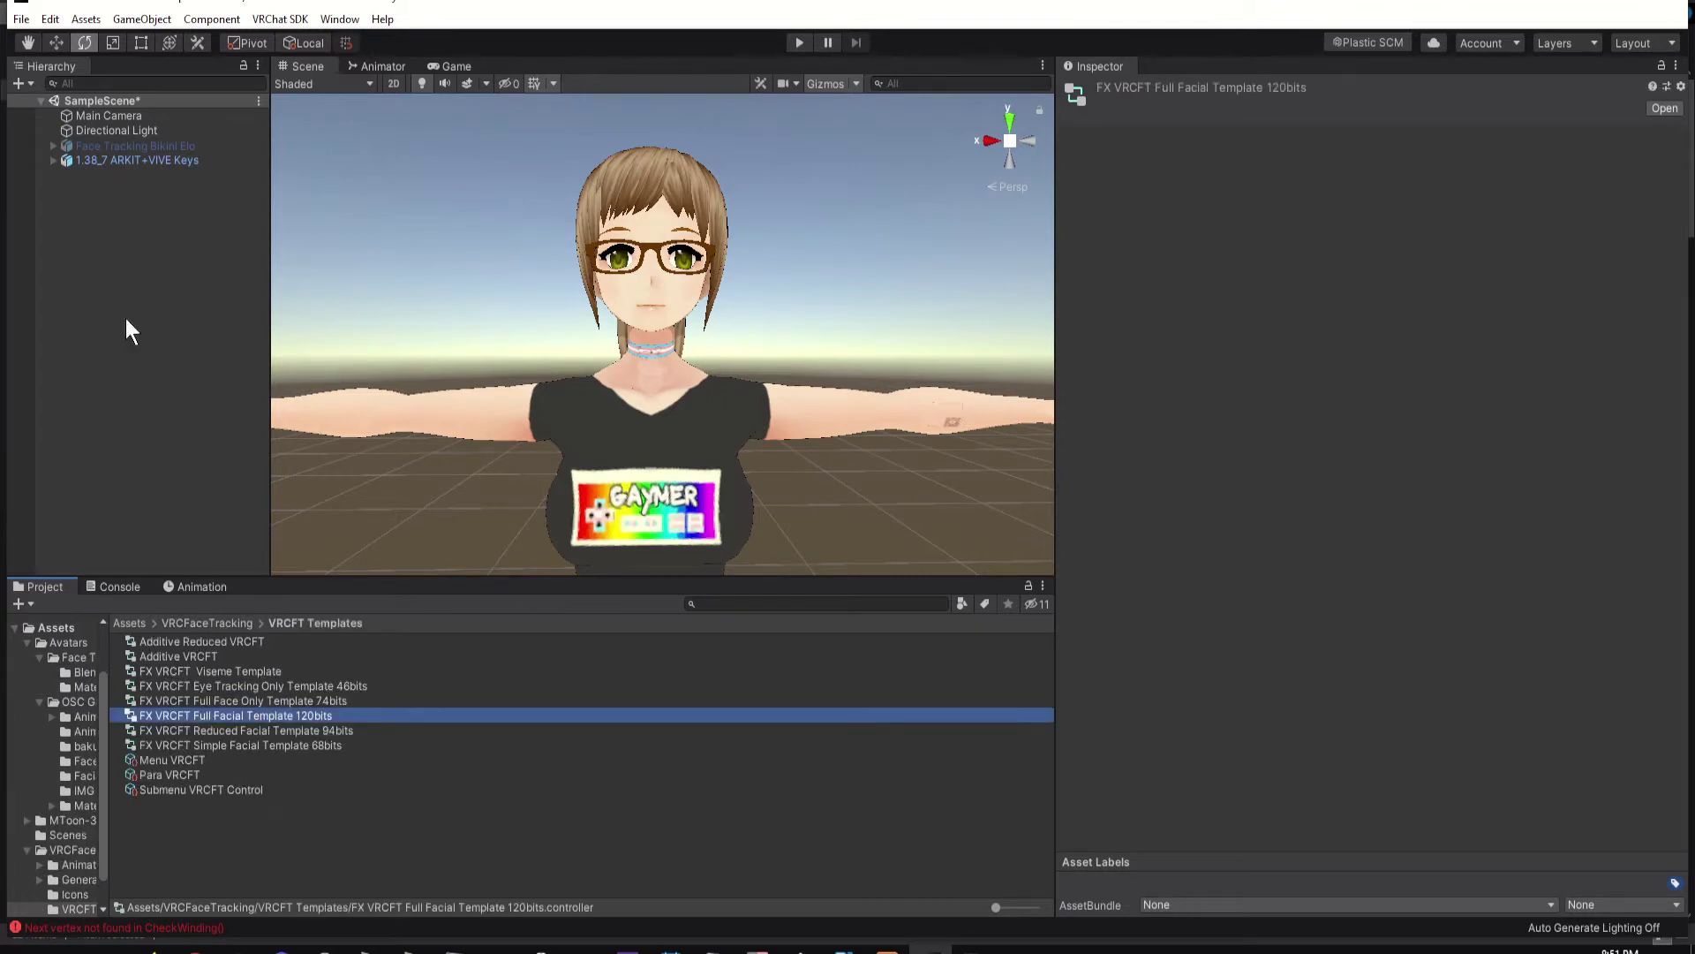
{"action": "left_click", "coordinate": [110, 161]}
{"action": "left_click_drag", "start_coordinate": [272, 716], "coordinate": [1346, 263]}
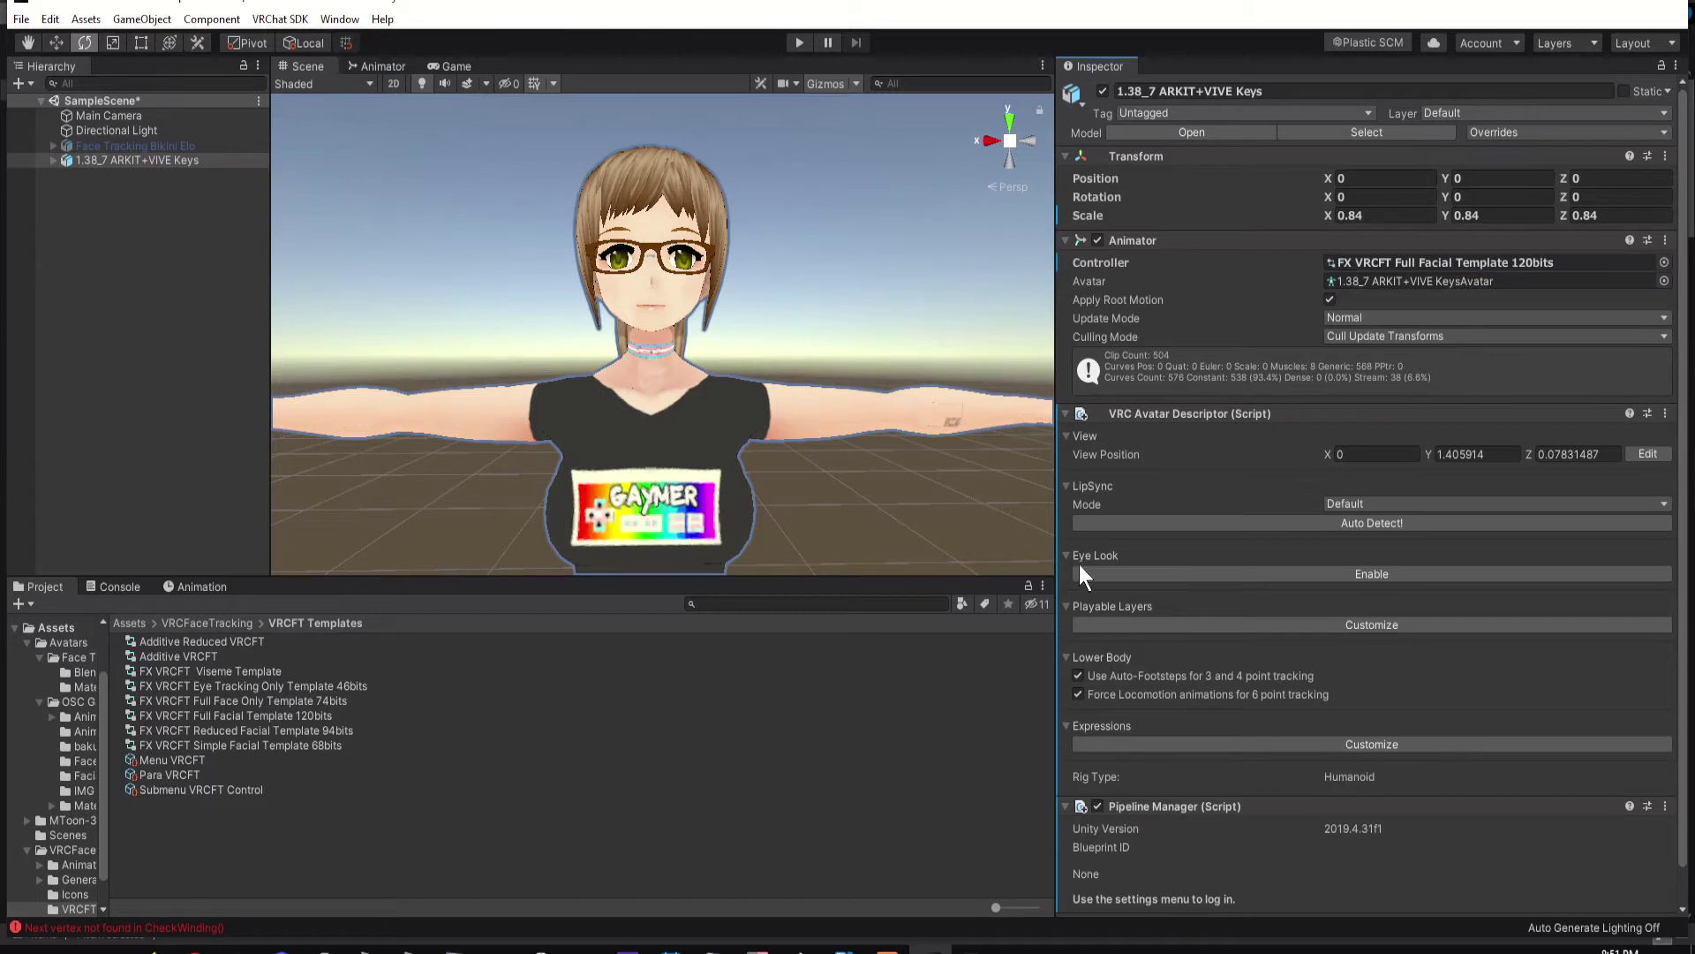
Step: Customize the playable layers: FX becomes the full facial template 120bits, Additive becomes Additive VRCFT
{"action": "left_click", "coordinate": [1100, 624]}
{"action": "left_click", "coordinate": [1280, 752]}
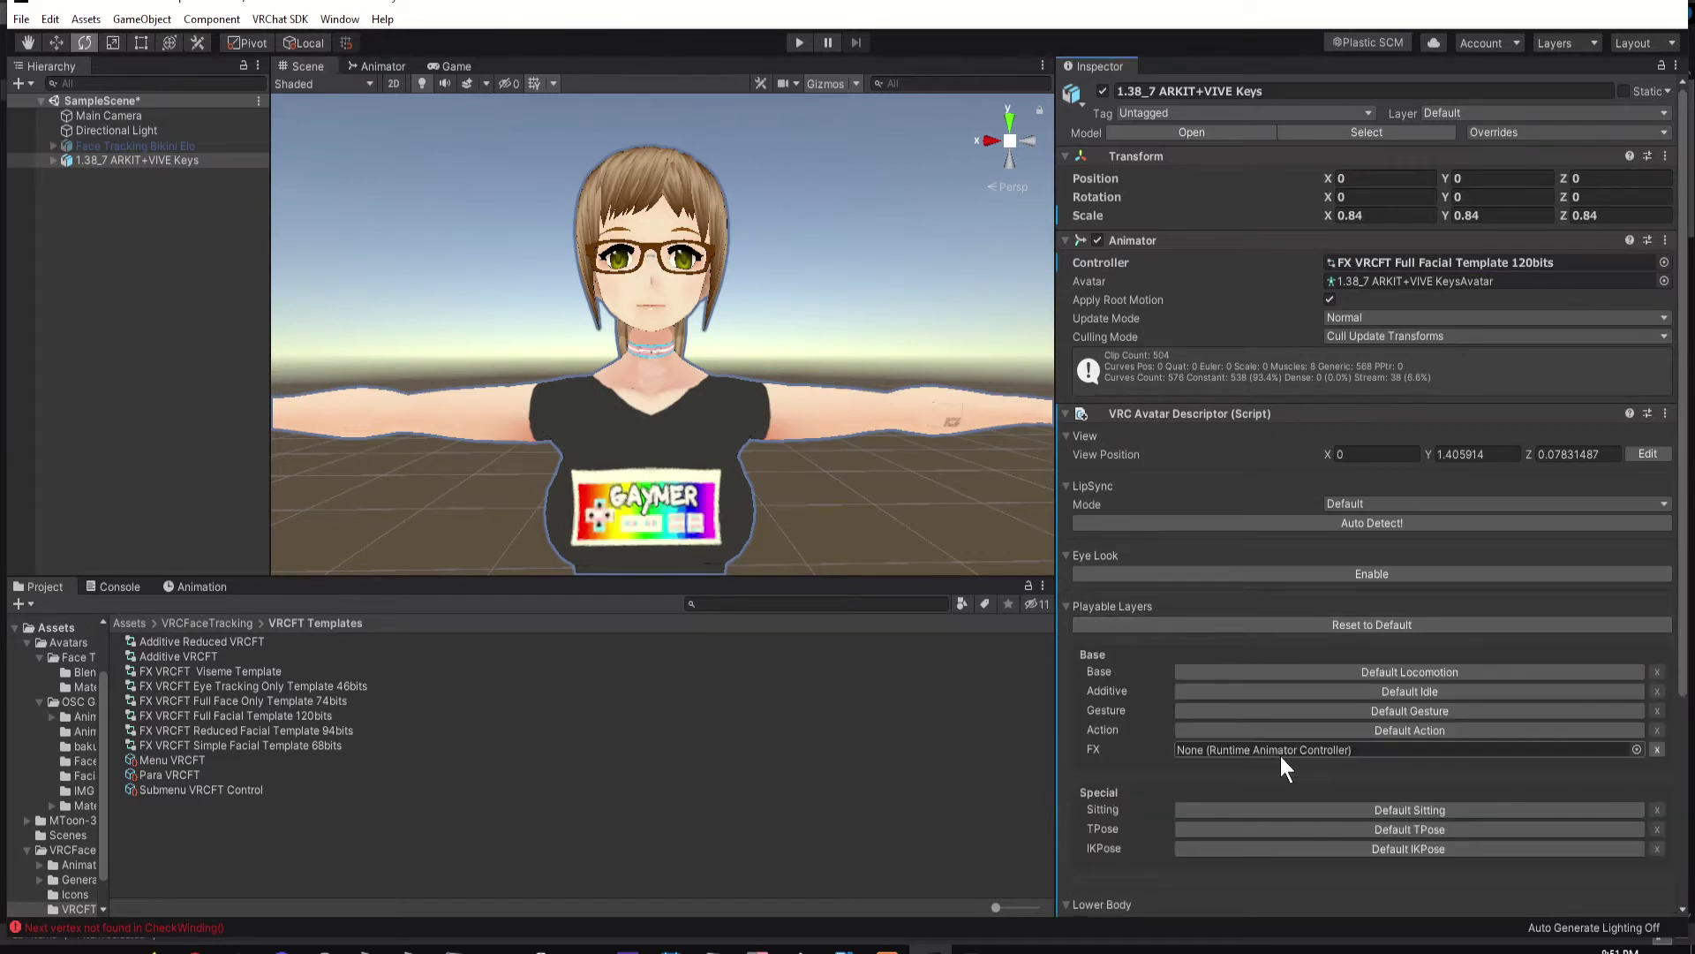
{"action": "left_click", "coordinate": [1239, 690]}
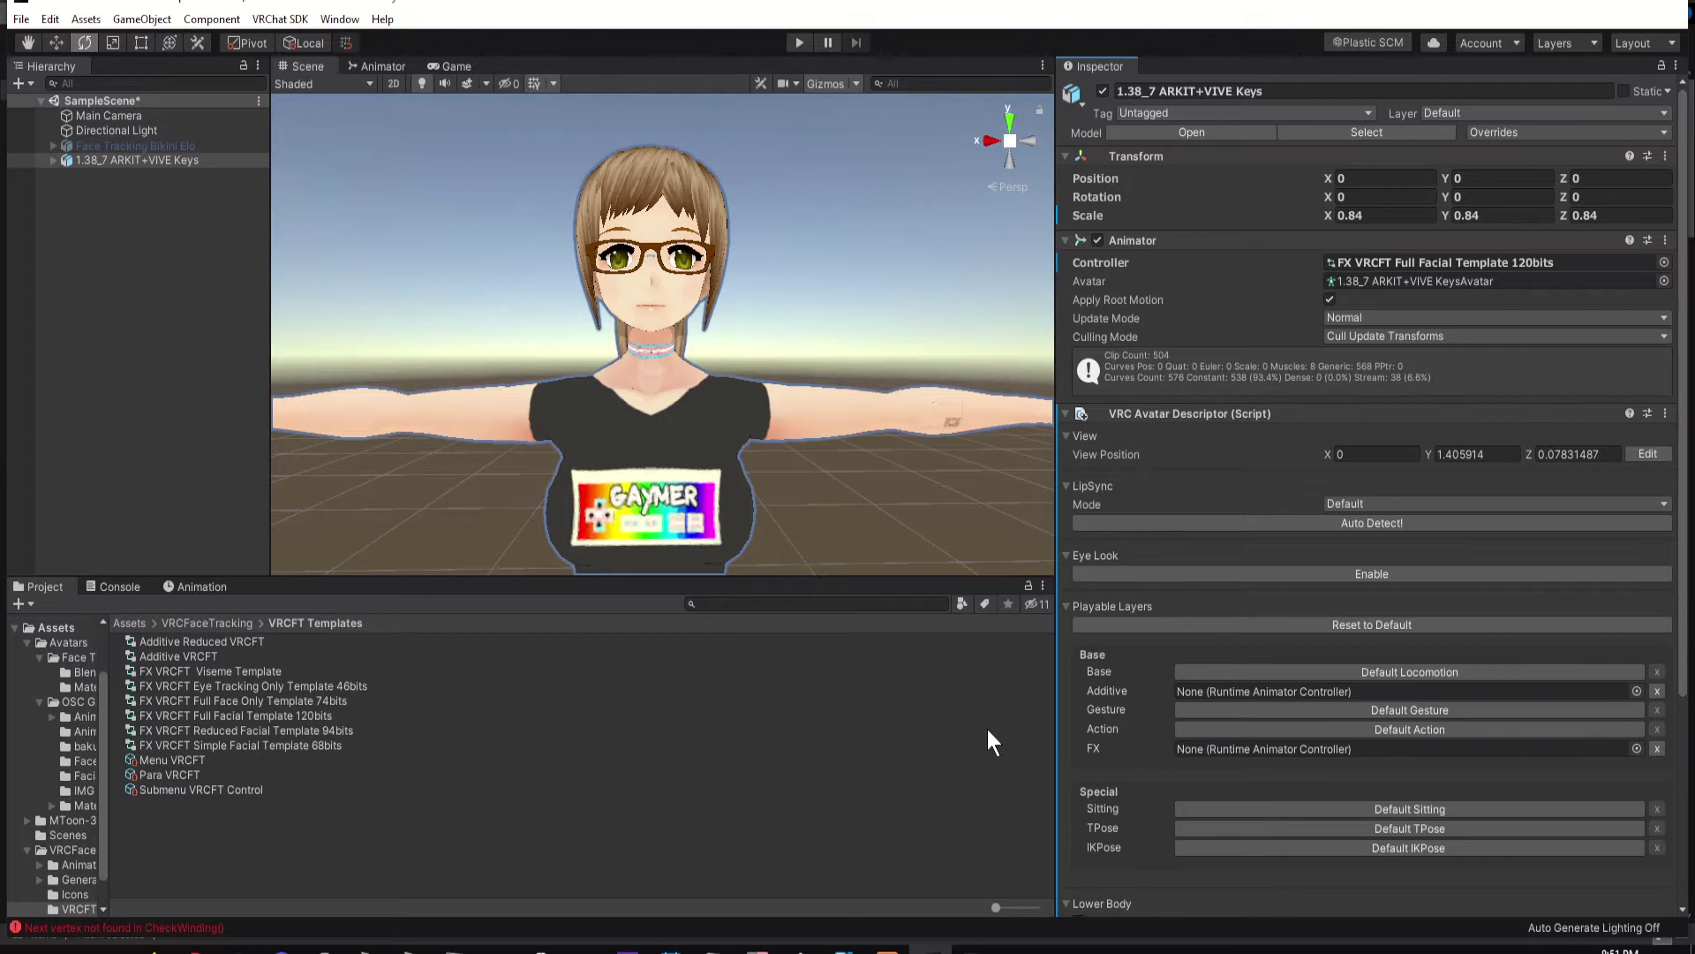
{"action": "left_click", "coordinate": [198, 717]}
{"action": "left_click_drag", "start_coordinate": [198, 717], "coordinate": [1200, 757]}
{"action": "left_click", "coordinate": [176, 658]}
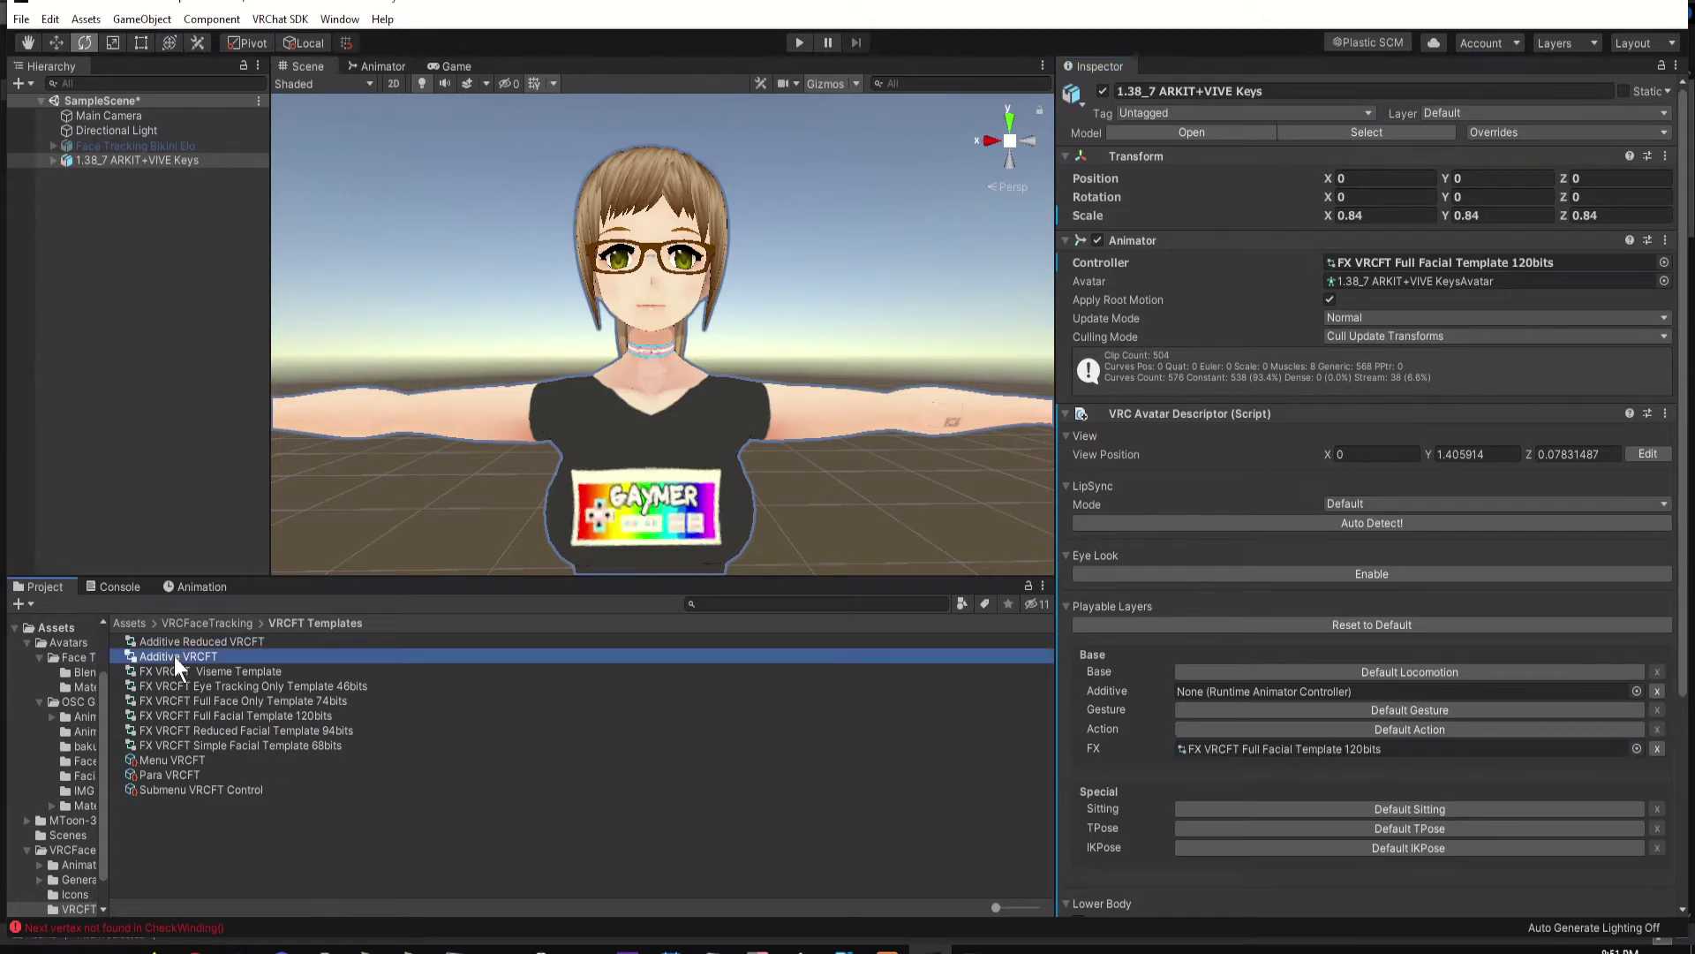
{"action": "left_click_drag", "start_coordinate": [176, 657], "coordinate": [1188, 699]}
Step: Customize expressions with Menu VRCFT as the menu and Para VRCFT as the parameters
{"action": "scroll", "coordinate": [1151, 794], "scroll_direction": "down", "scroll_amount": 3}
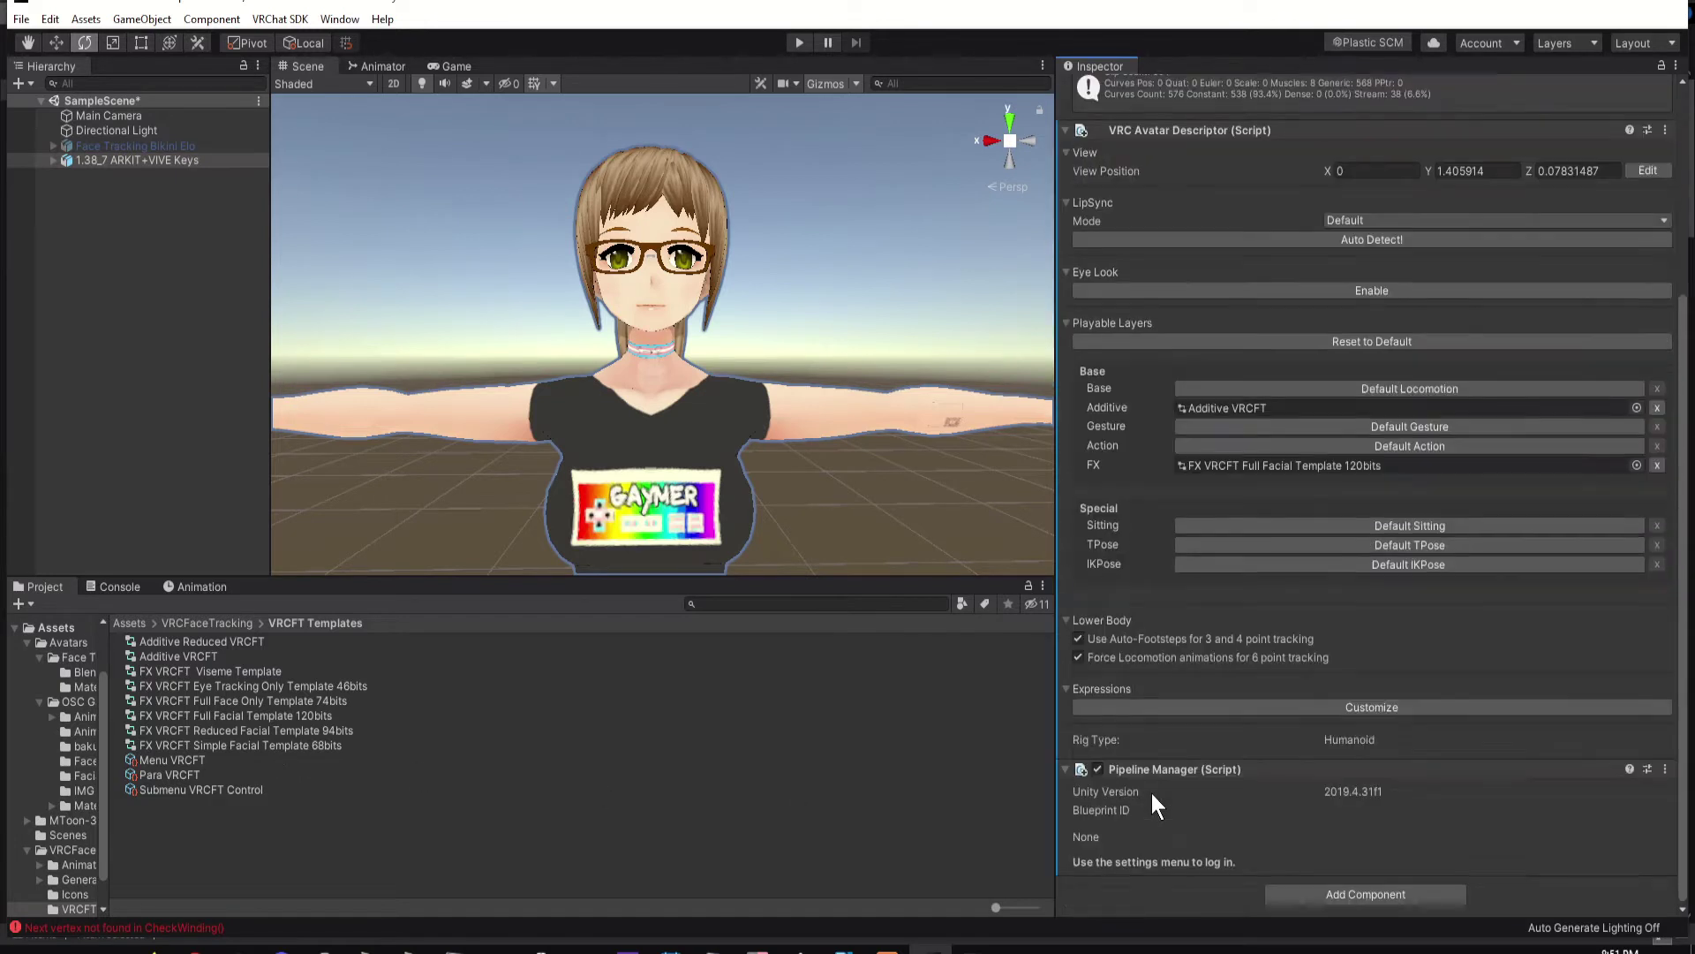
{"action": "left_click", "coordinate": [1136, 707]}
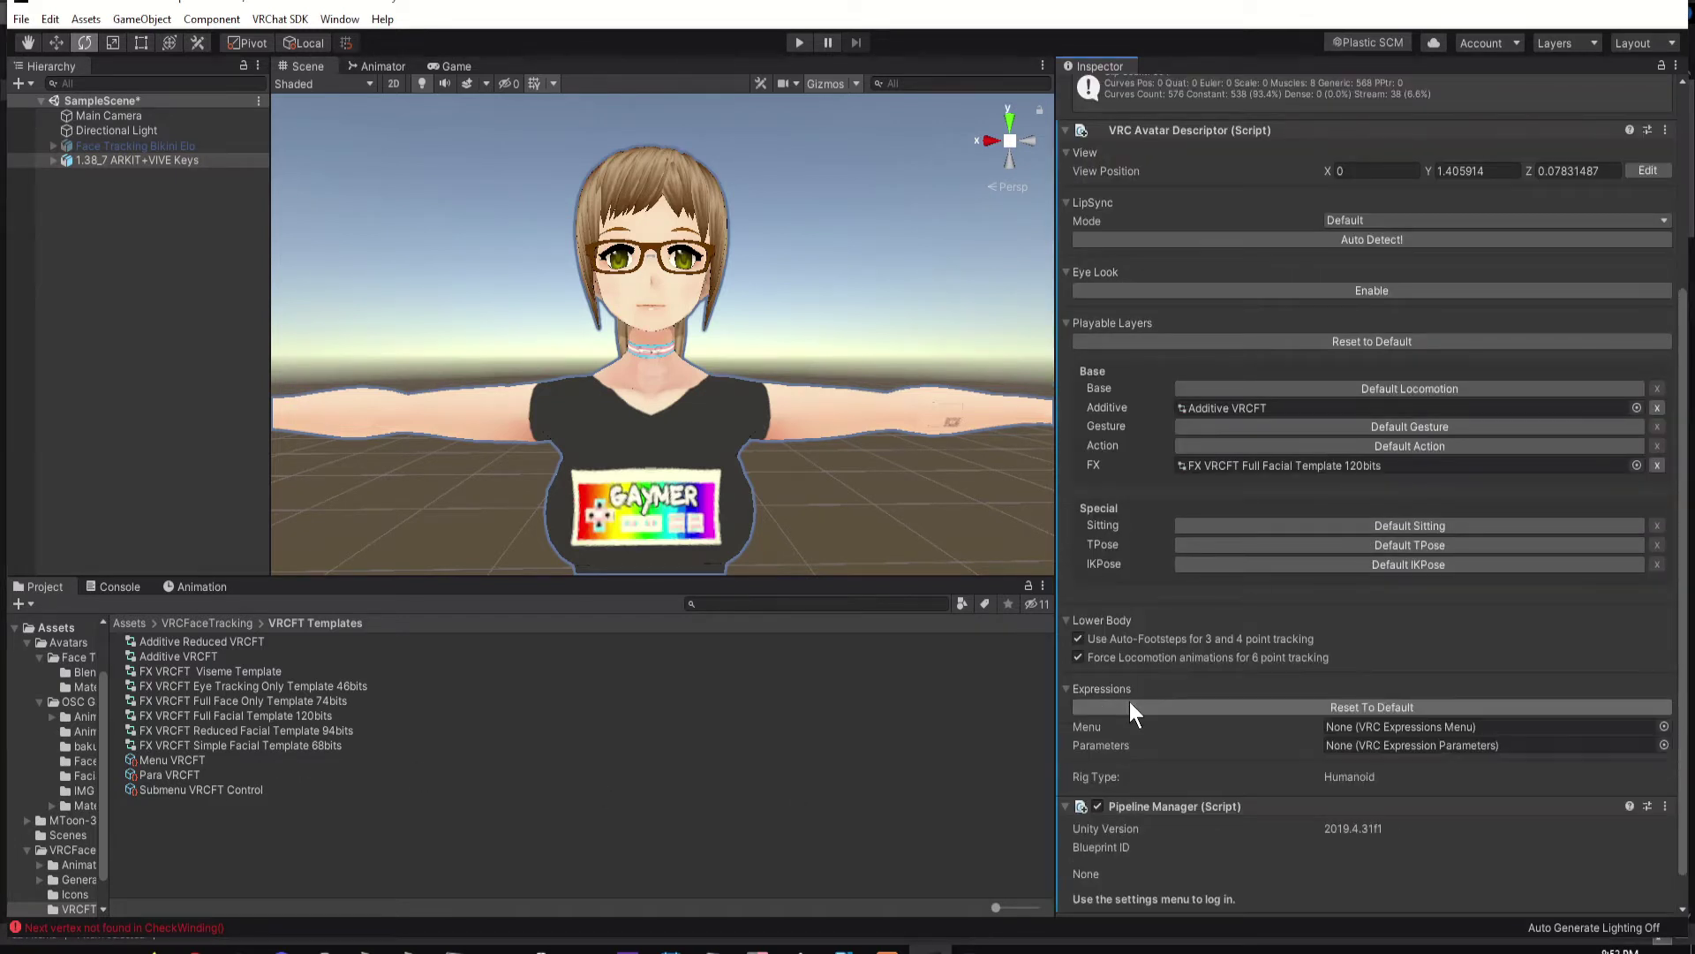
{"action": "scroll", "coordinate": [1245, 669], "scroll_direction": "down", "scroll_amount": 1}
{"action": "left_click_drag", "start_coordinate": [172, 761], "coordinate": [1362, 687]}
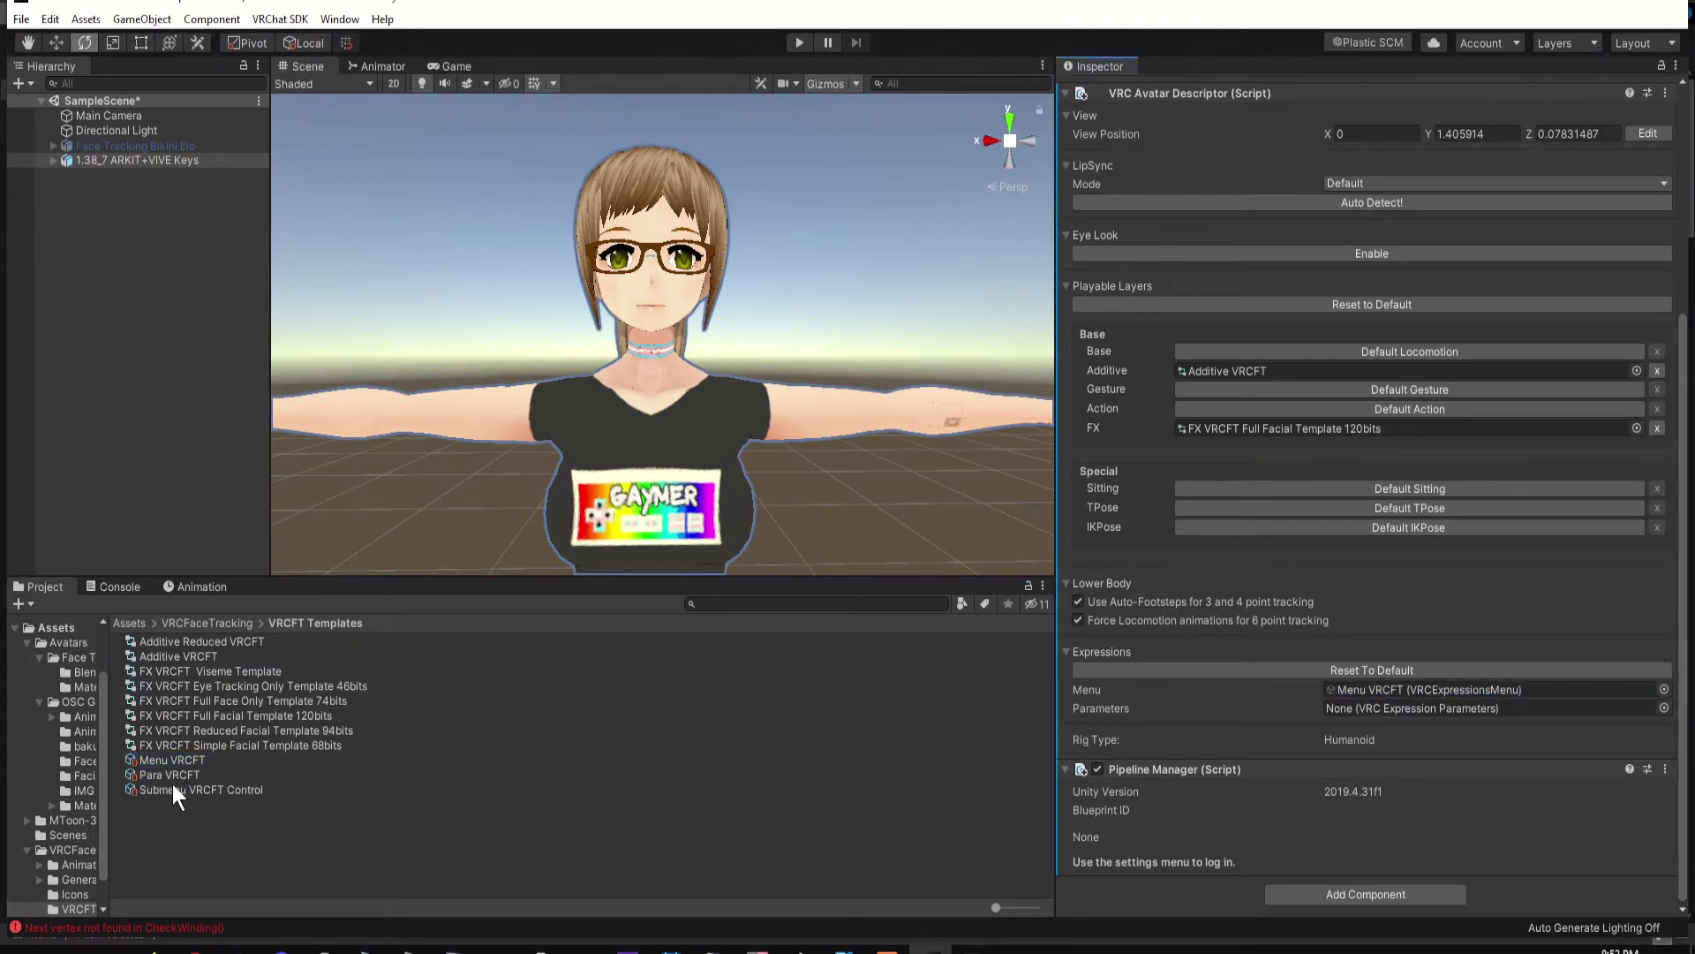
{"action": "left_click_drag", "start_coordinate": [168, 777], "coordinate": [1386, 709]}
Step: Open the Animation window and inspect the missing Eye_Left_Squeeze property
{"action": "scroll", "coordinate": [1232, 395], "scroll_direction": "up", "scroll_amount": 5}
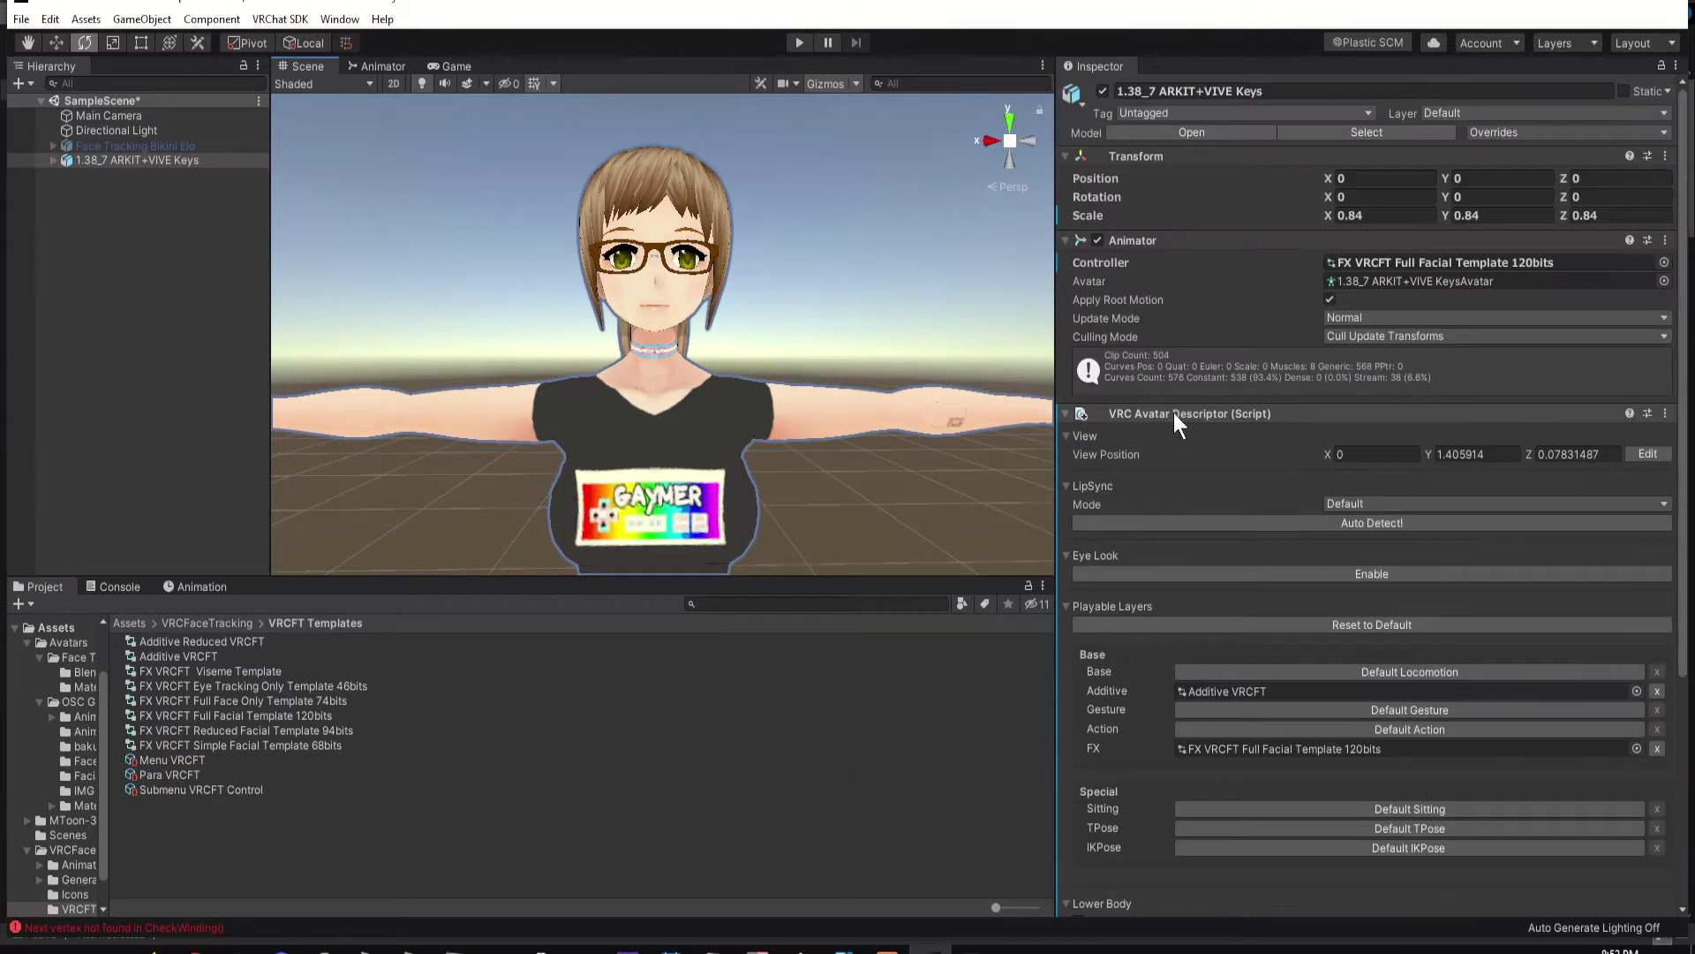
{"action": "left_click", "coordinate": [1385, 263]}
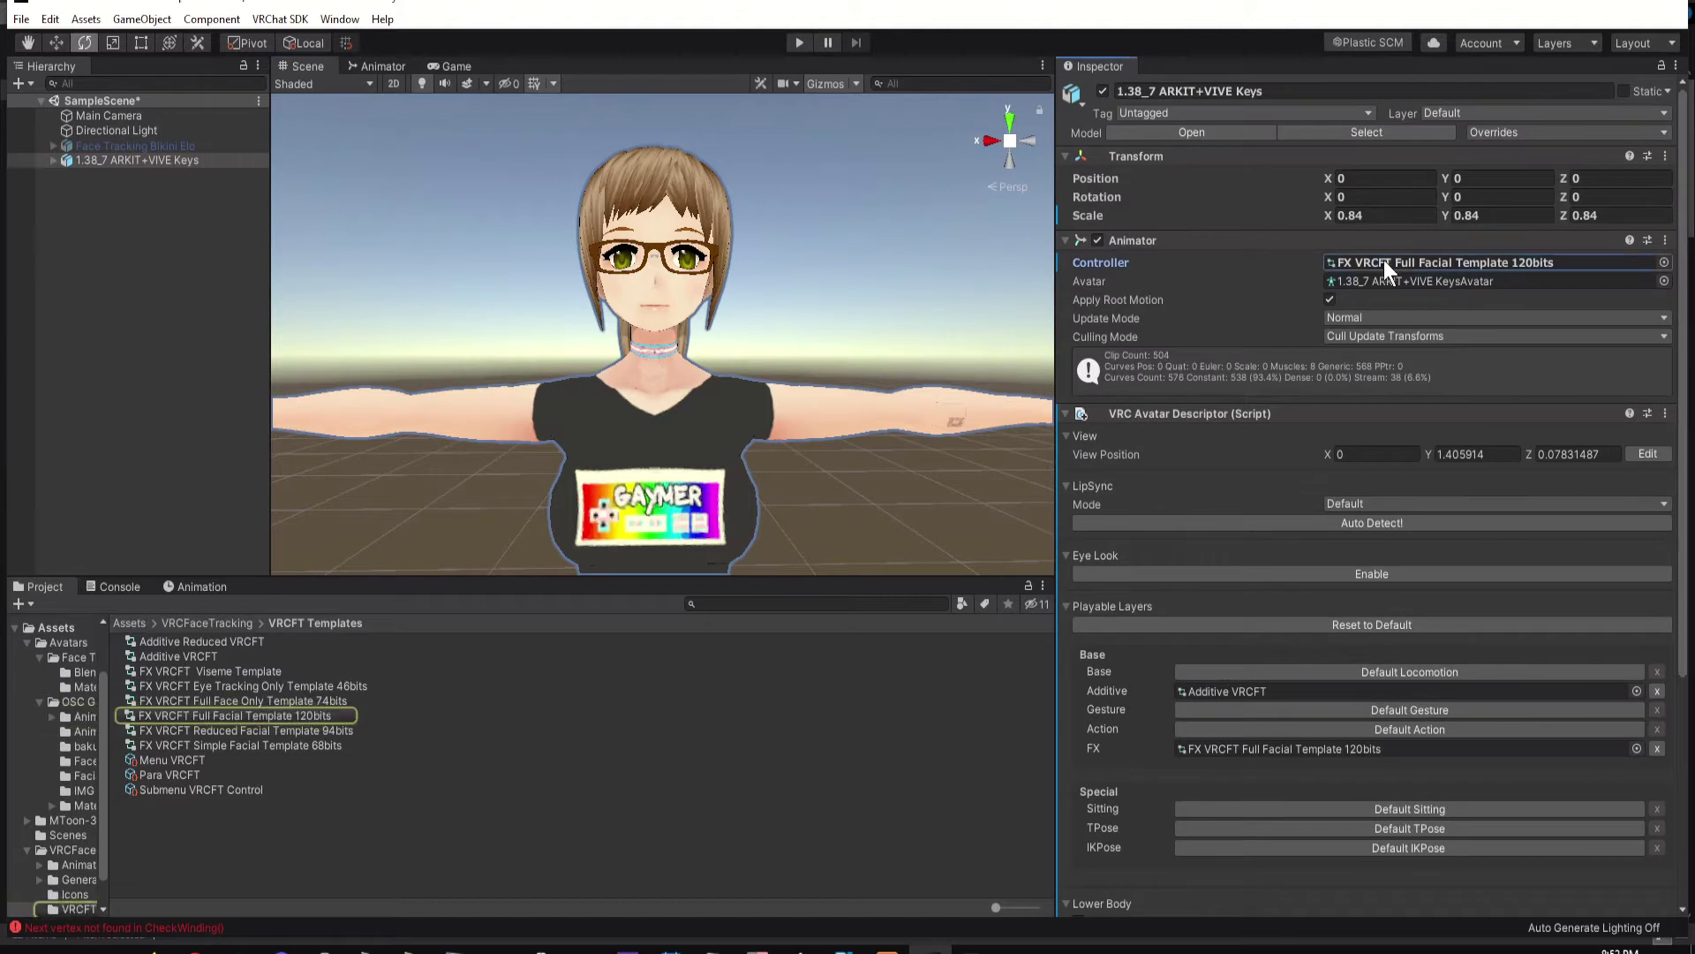
{"action": "left_click", "coordinate": [180, 588]}
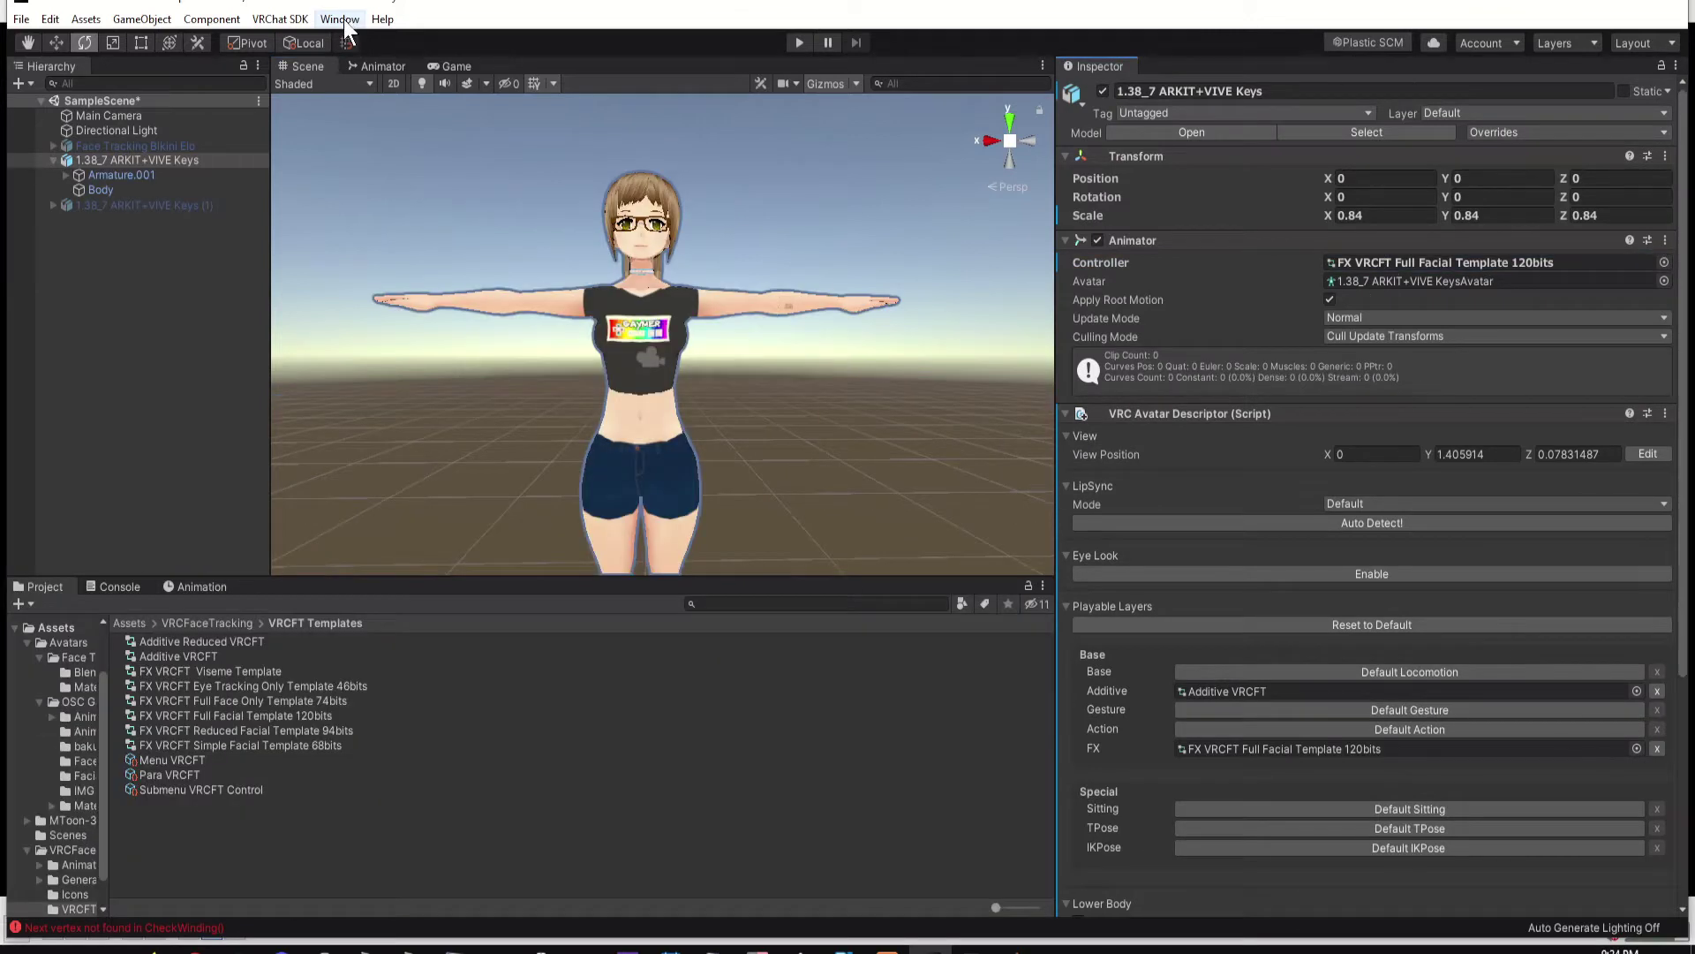
{"action": "left_click", "coordinate": [343, 19]}
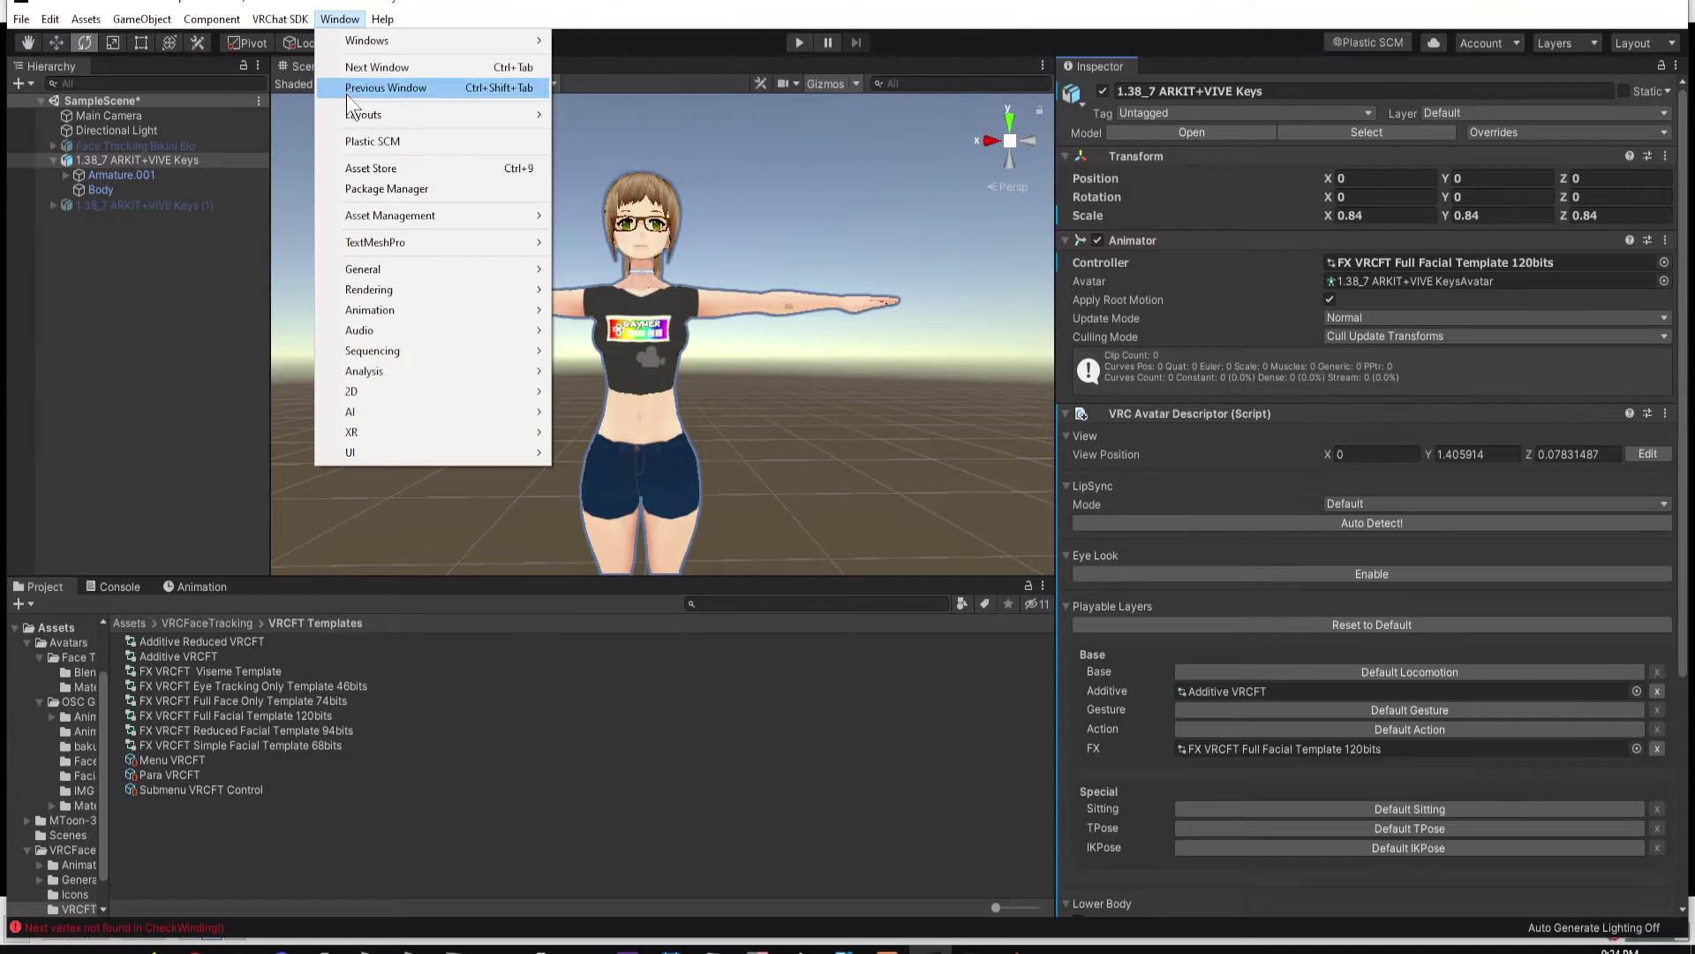
{"action": "mouse_move", "coordinate": [397, 37]}
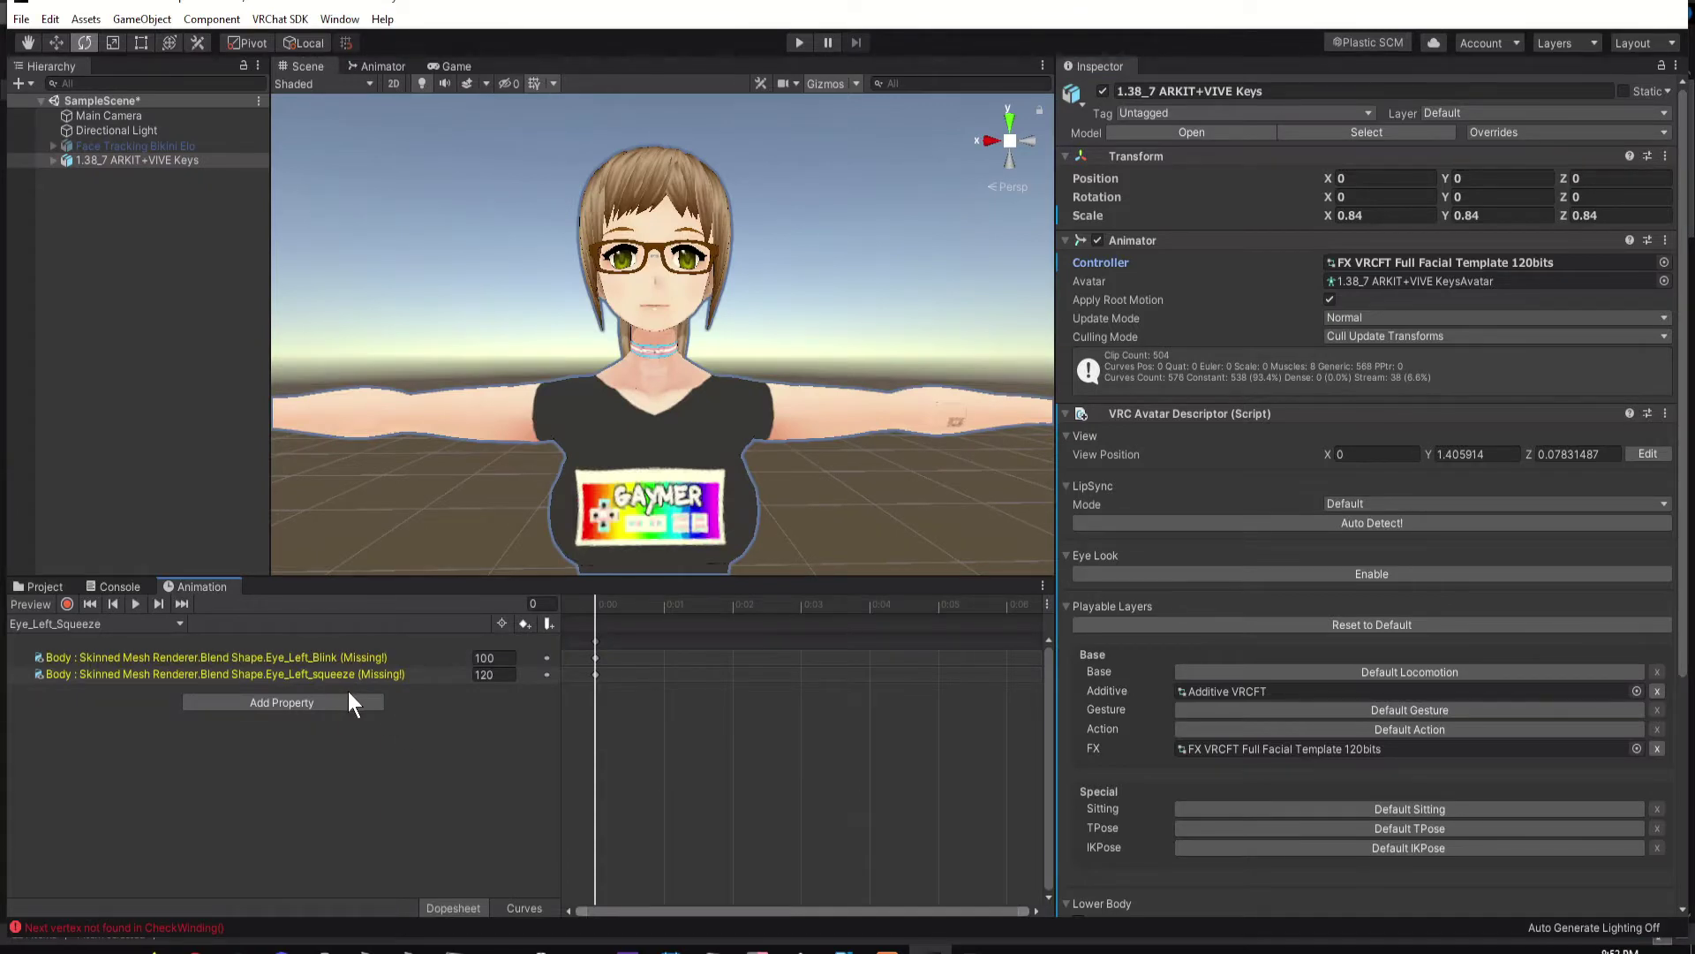
{"action": "left_click", "coordinate": [358, 672]}
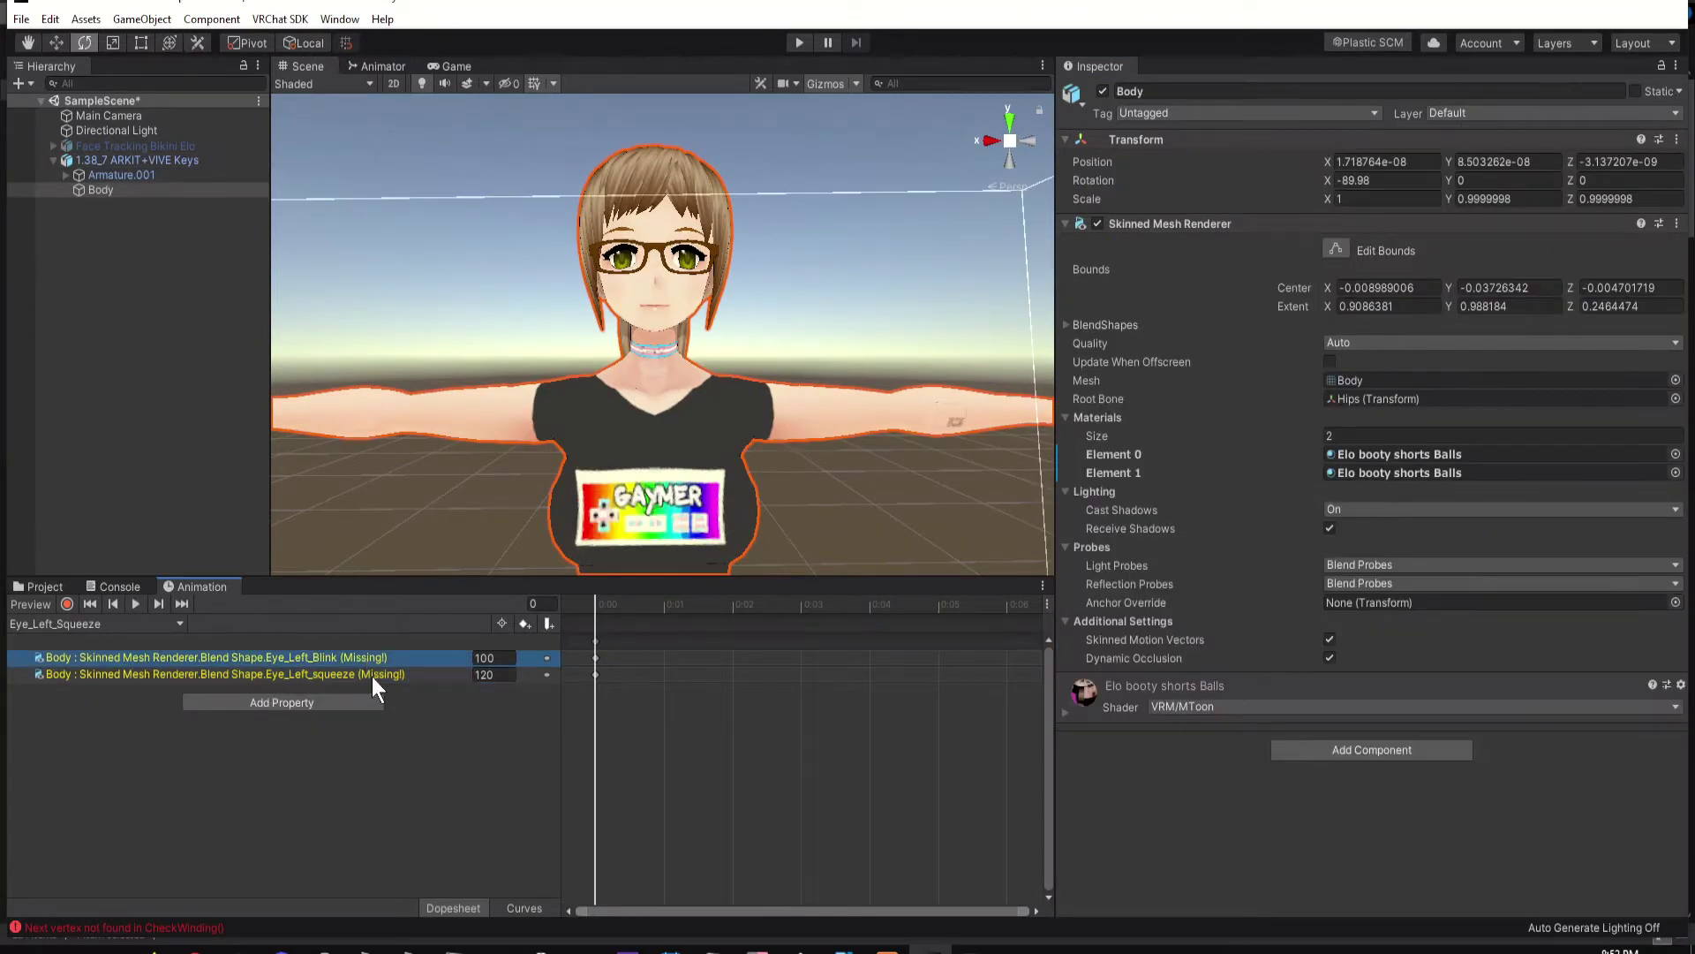
Step: Duplicate the avatar in the Hierarchy and disable the copy as a backup
{"action": "right_click", "coordinate": [92, 162]}
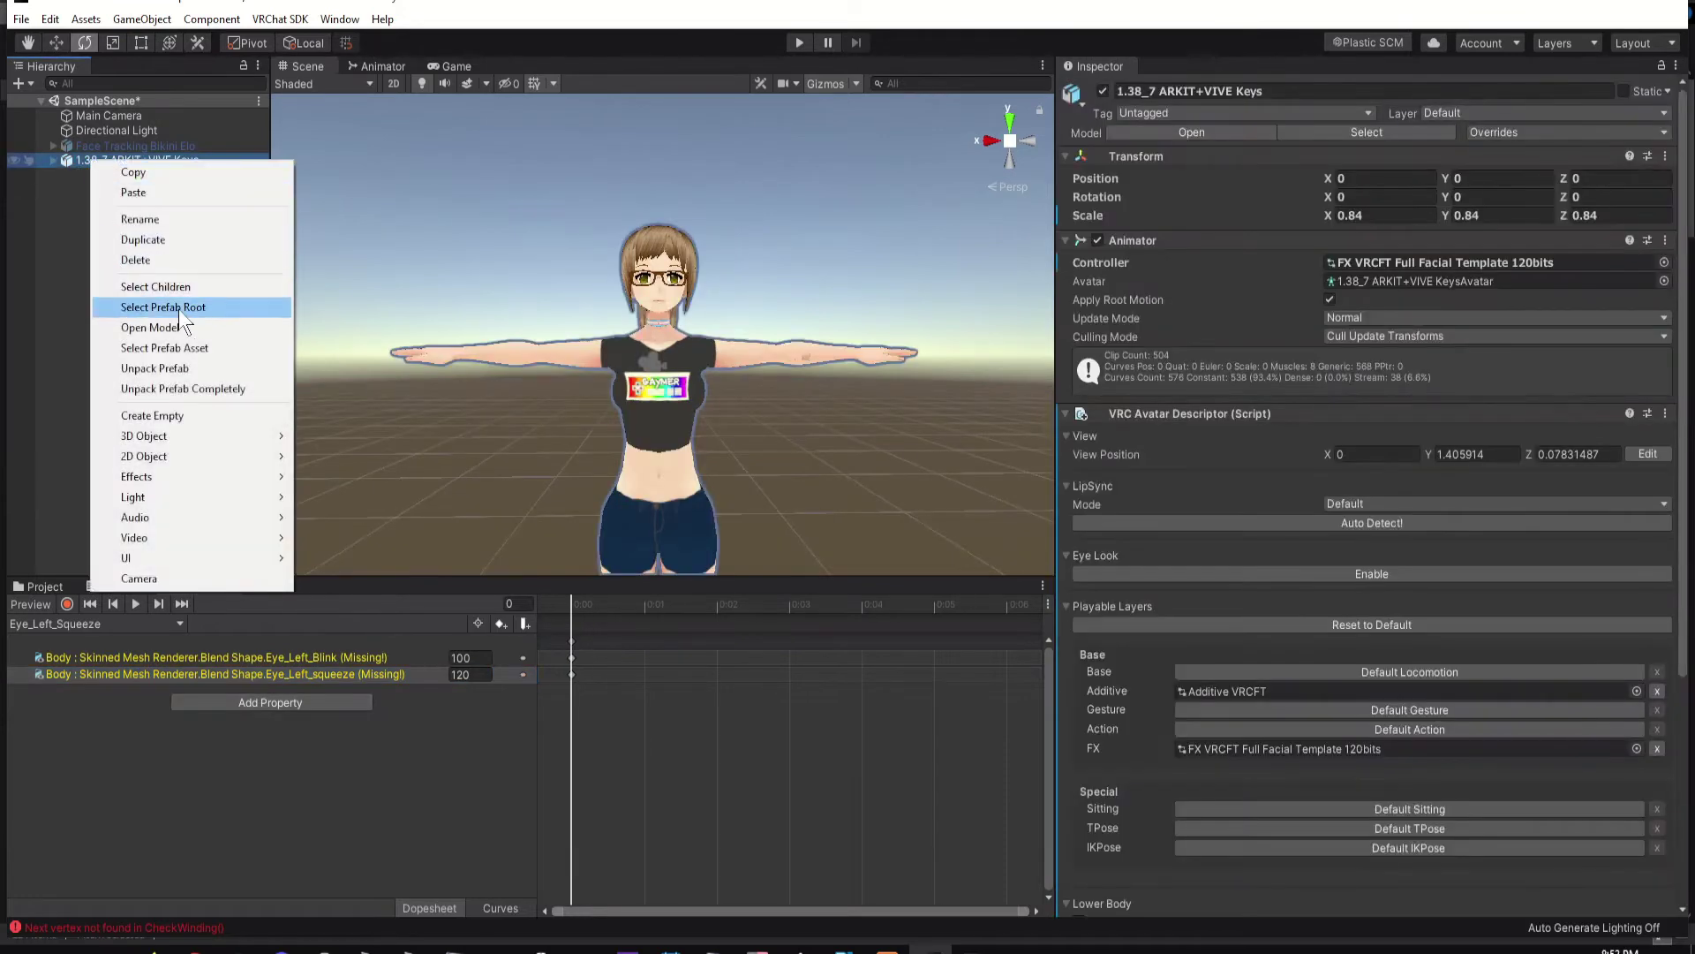
{"action": "left_click", "coordinate": [182, 240]}
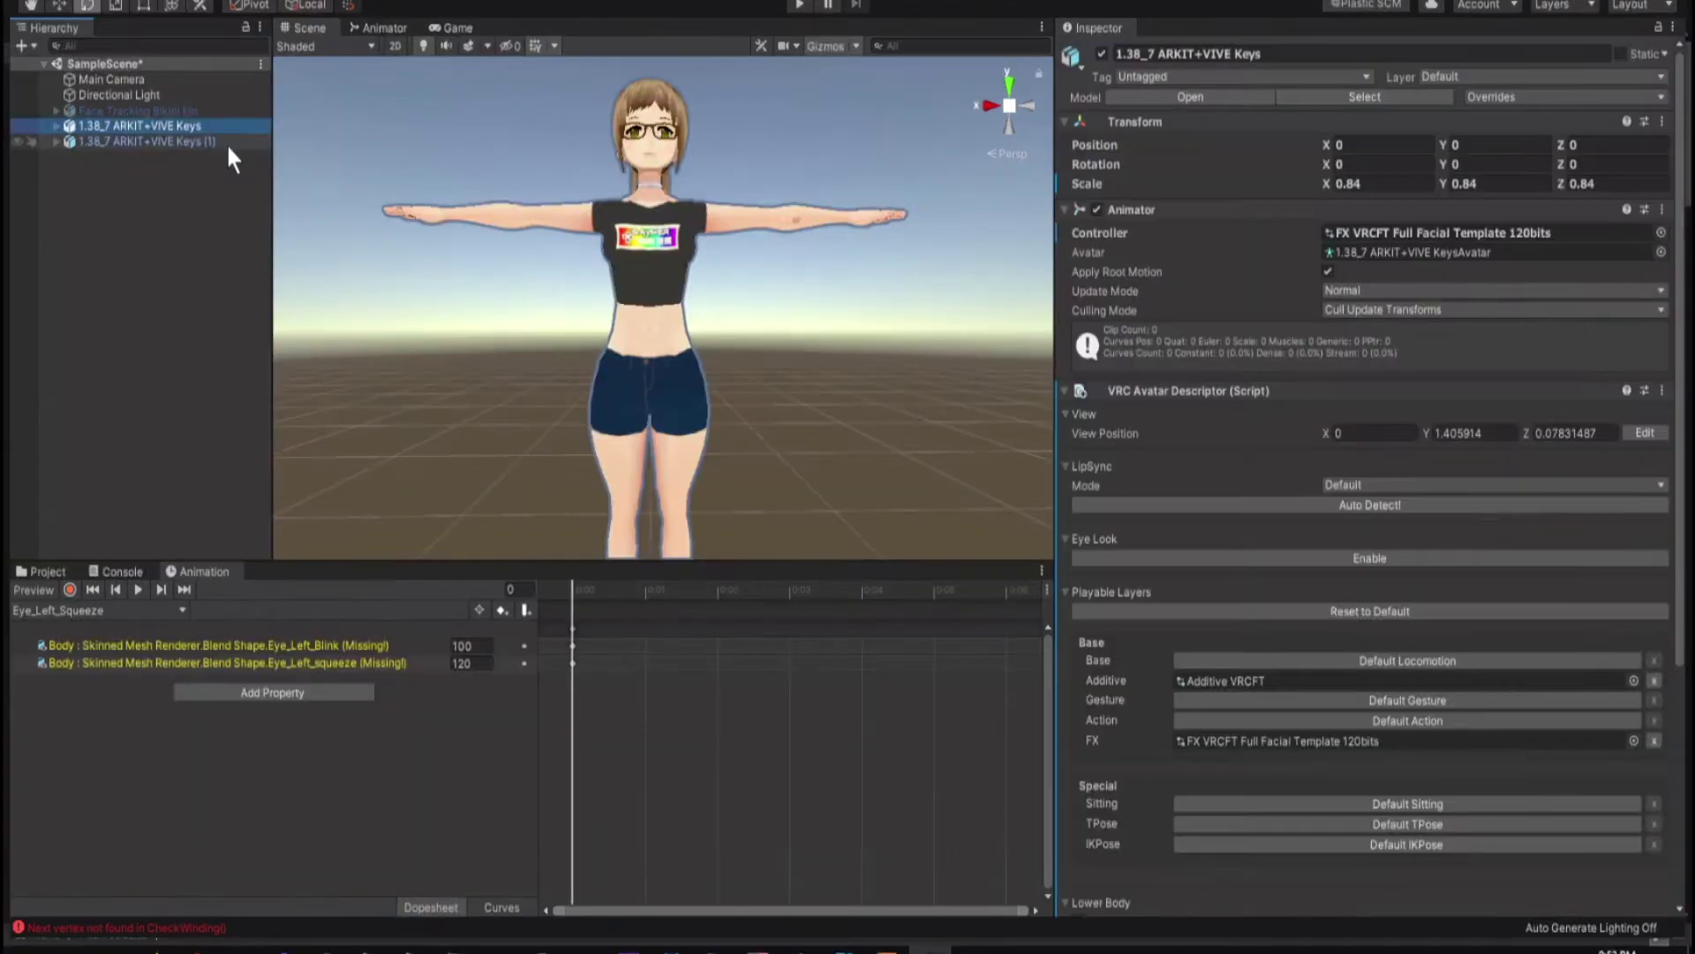
{"action": "left_click", "coordinate": [228, 143]}
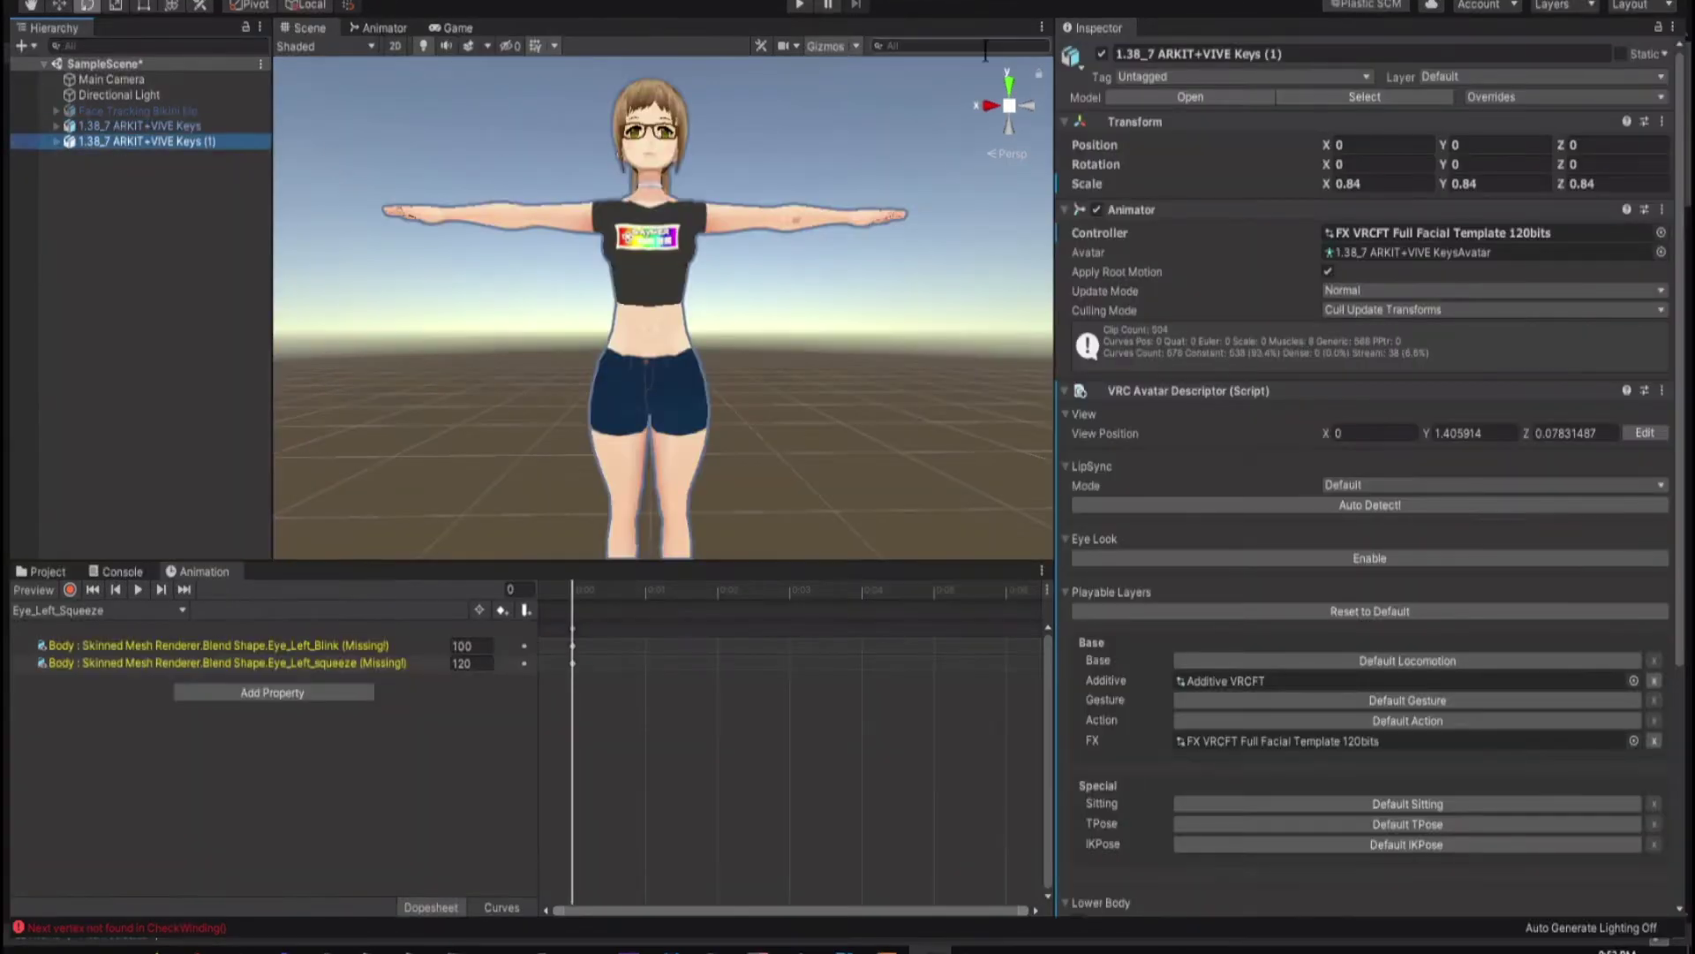
{"action": "left_click", "coordinate": [1101, 54]}
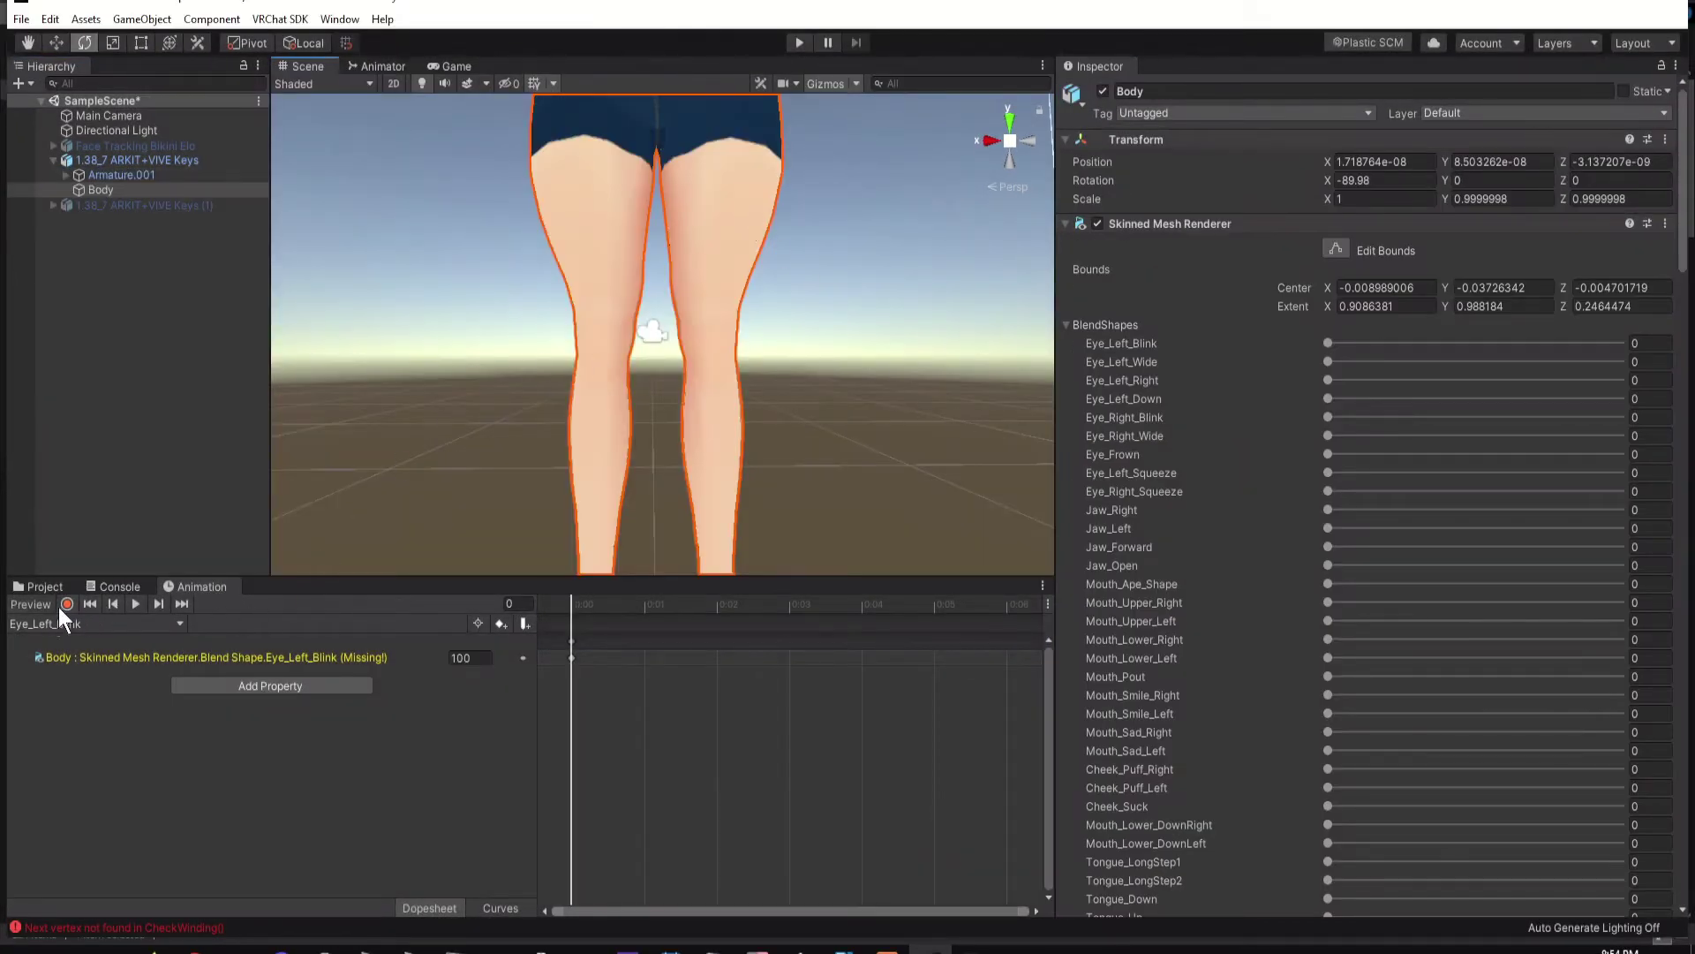
Step: Record the Body's Eye_Left_Blink blend shape at 100 and remove the missing blink property
{"action": "left_click", "coordinate": [40, 607]}
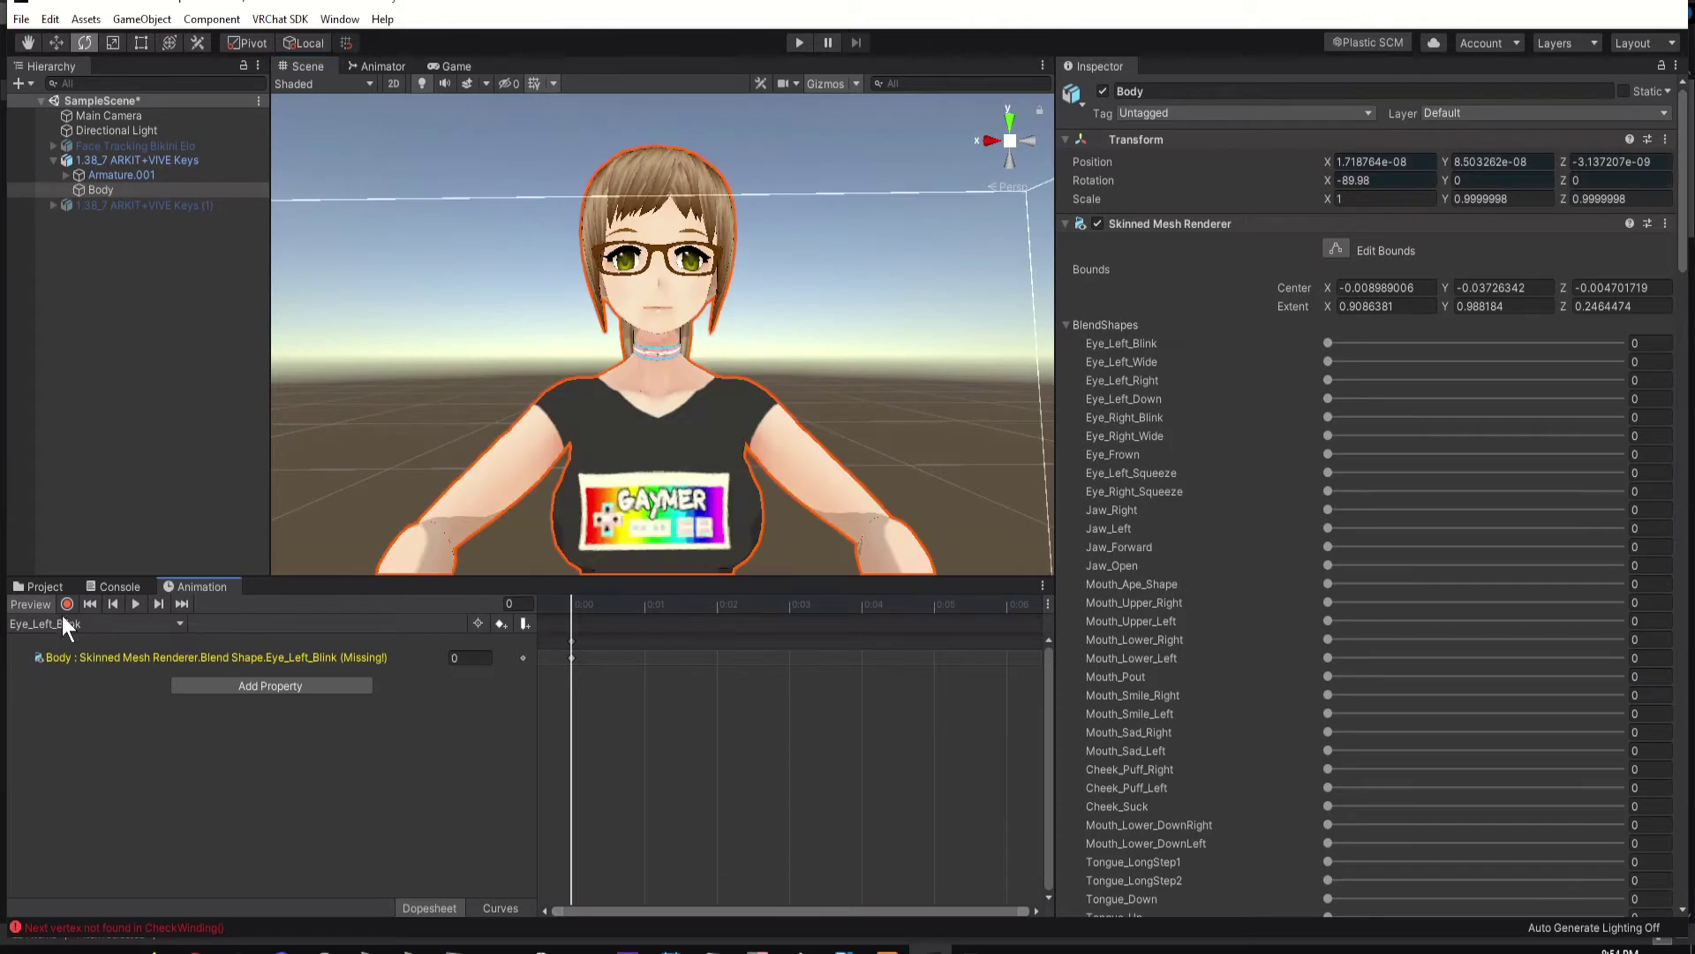
{"action": "left_click", "coordinate": [69, 604]}
{"action": "left_click_drag", "start_coordinate": [1327, 343], "coordinate": [1625, 344]}
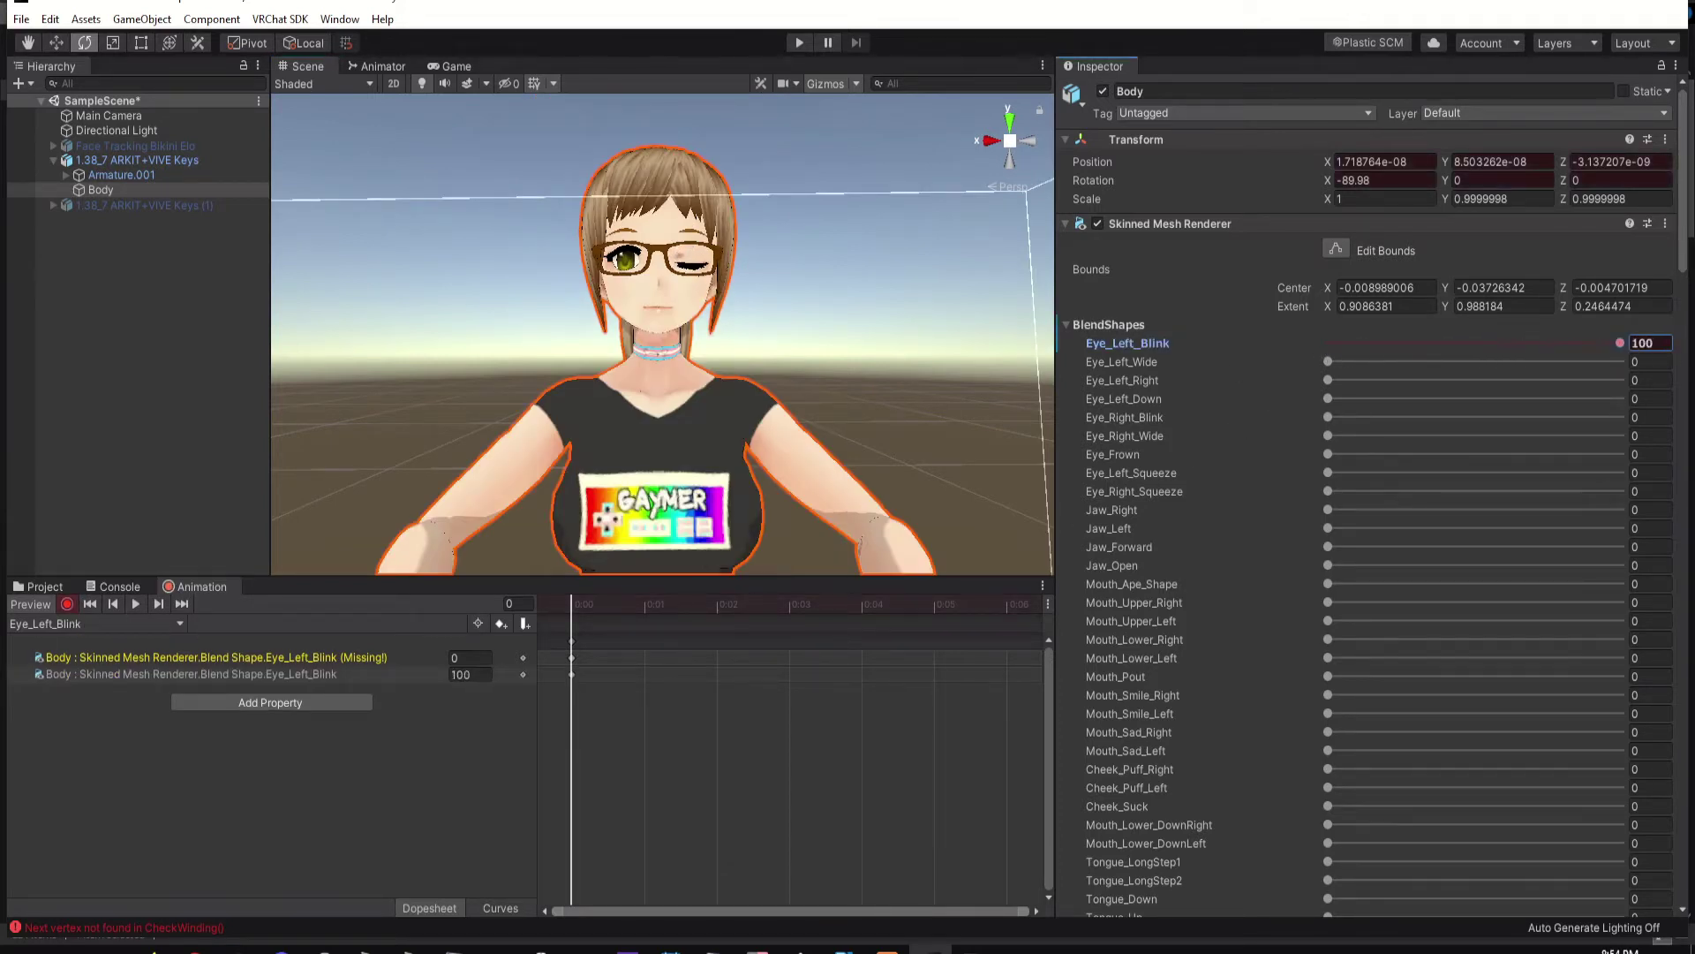
{"action": "left_click", "coordinate": [67, 604]}
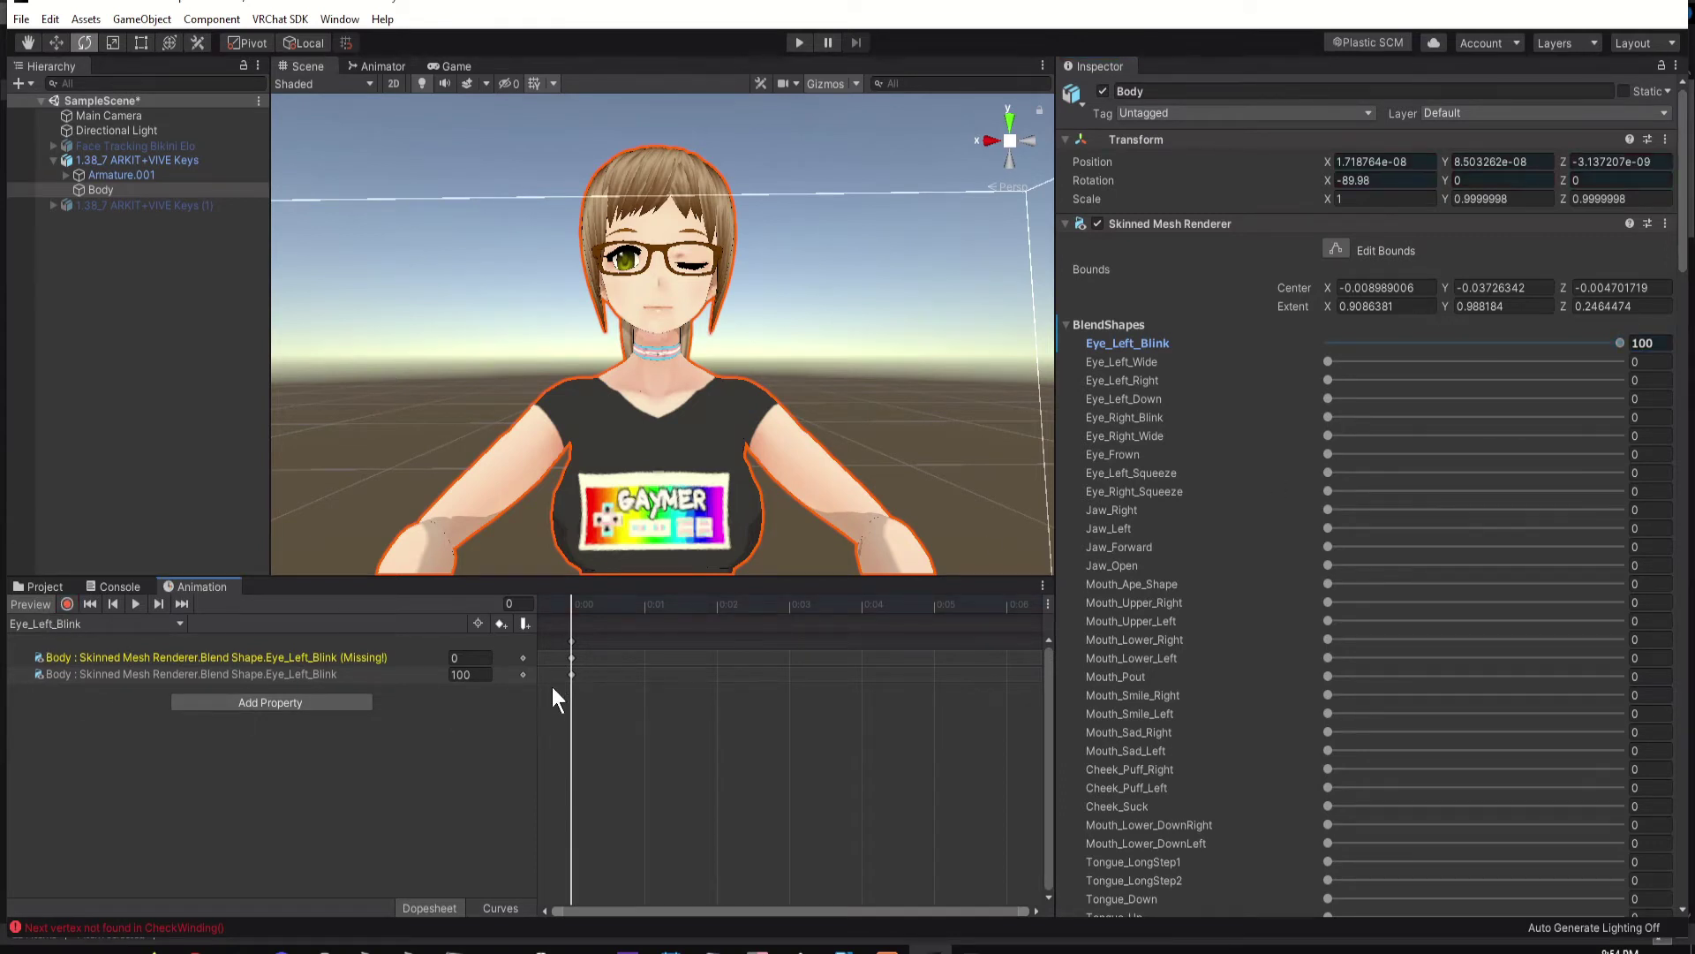
{"action": "right_click", "coordinate": [525, 659]}
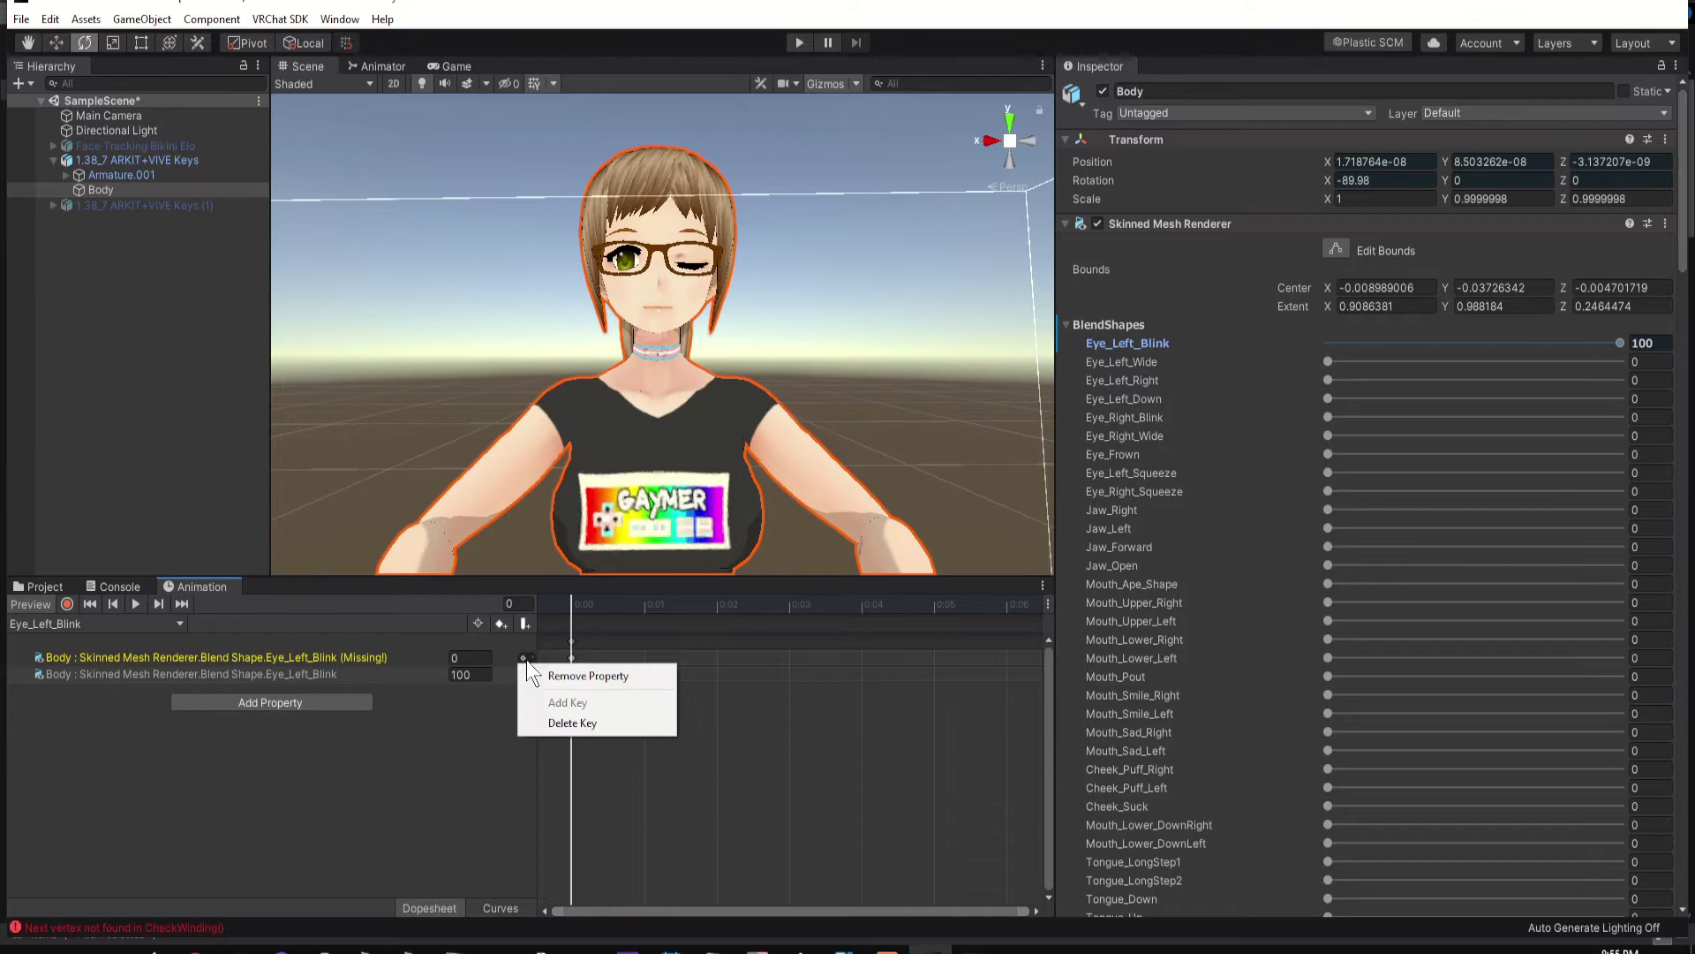
{"action": "left_click", "coordinate": [539, 673]}
Step: Check the Eyes_Pupil_Dilation and Eyes_Pupil_Constrict clips, then show the project's Assets folder
{"action": "left_click", "coordinate": [173, 623]}
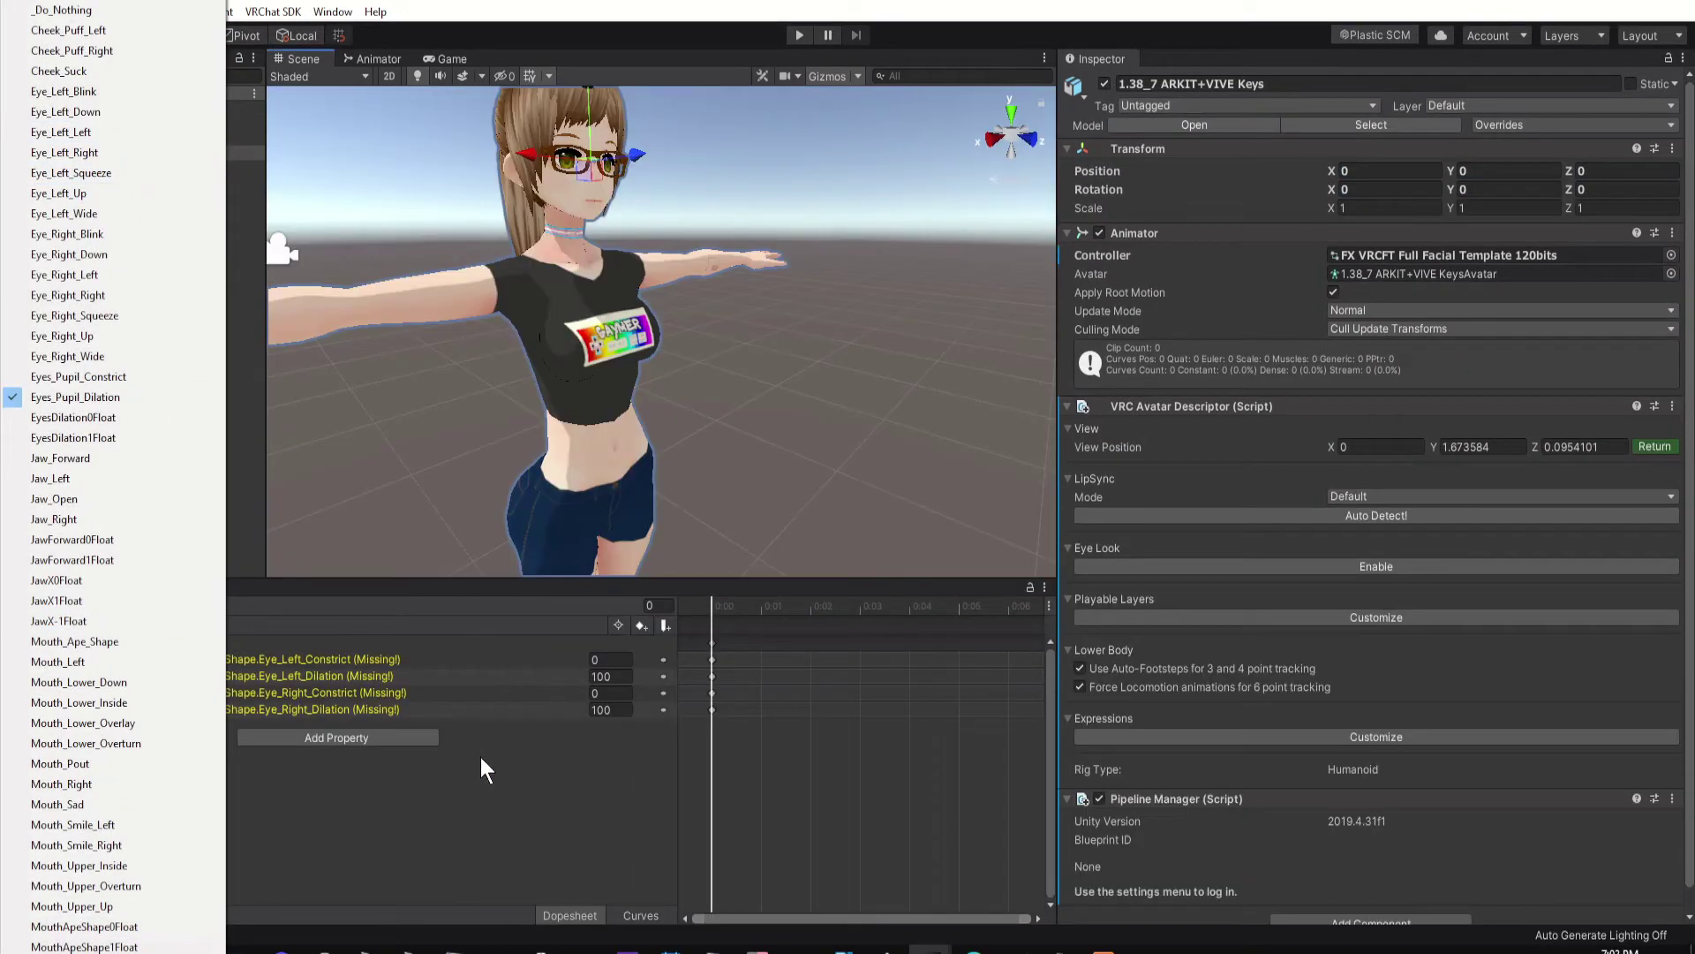
{"action": "left_click", "coordinate": [486, 768]}
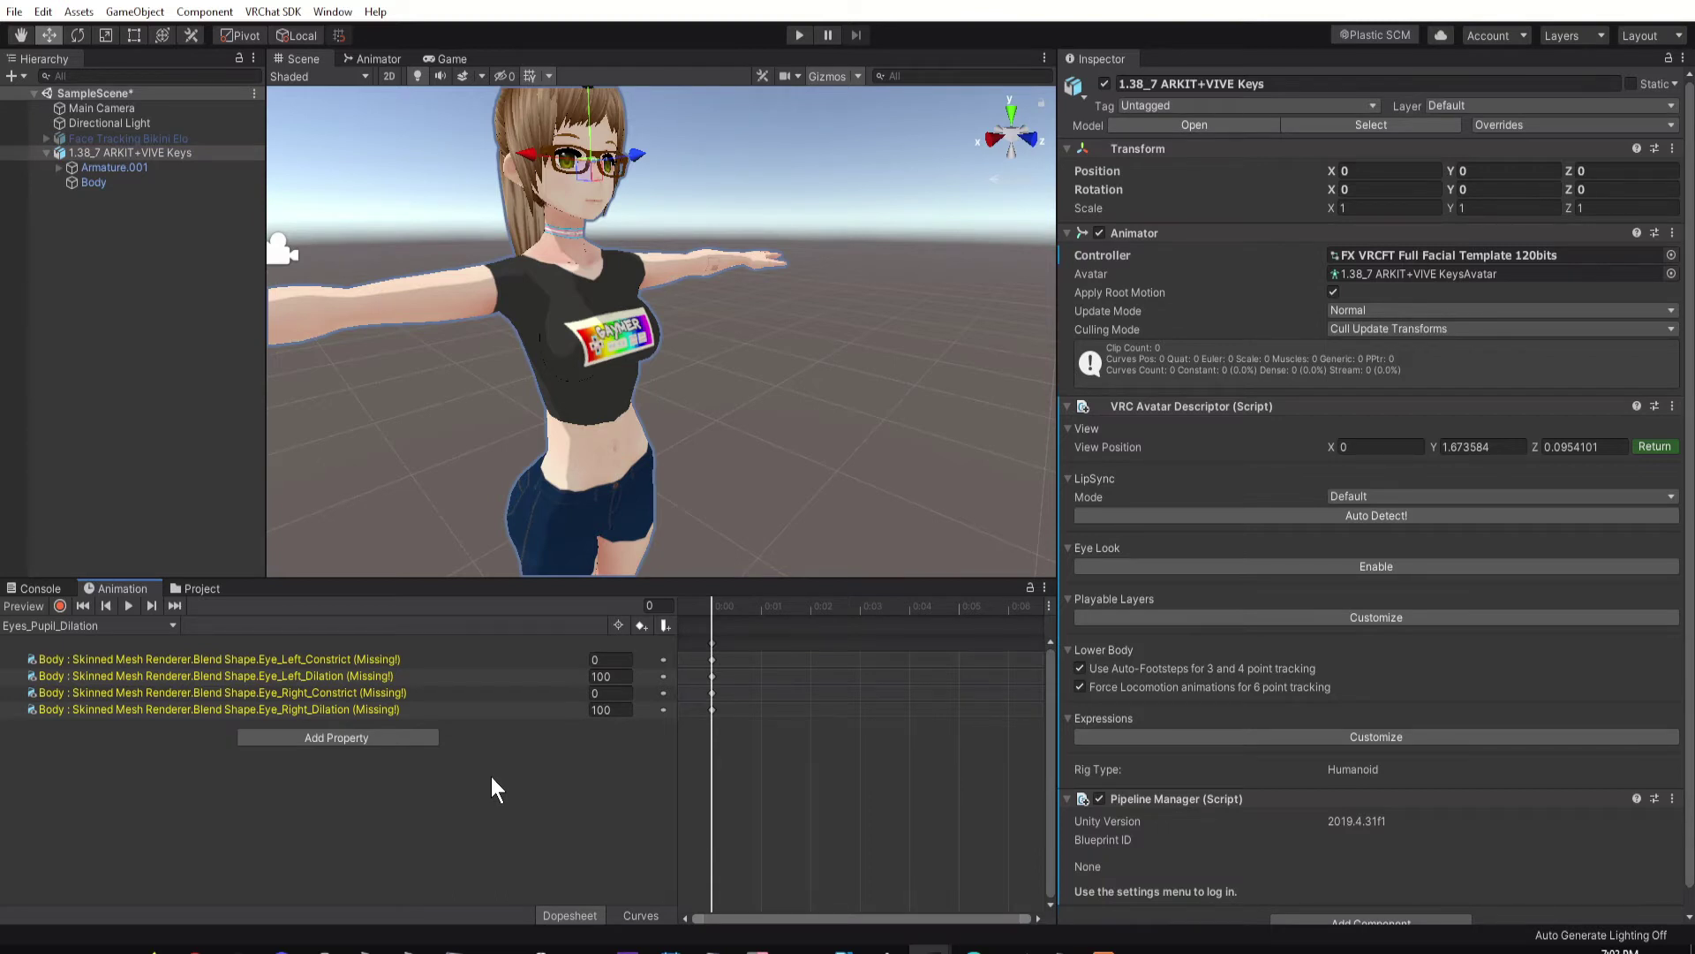
{"action": "left_click", "coordinate": [171, 618]}
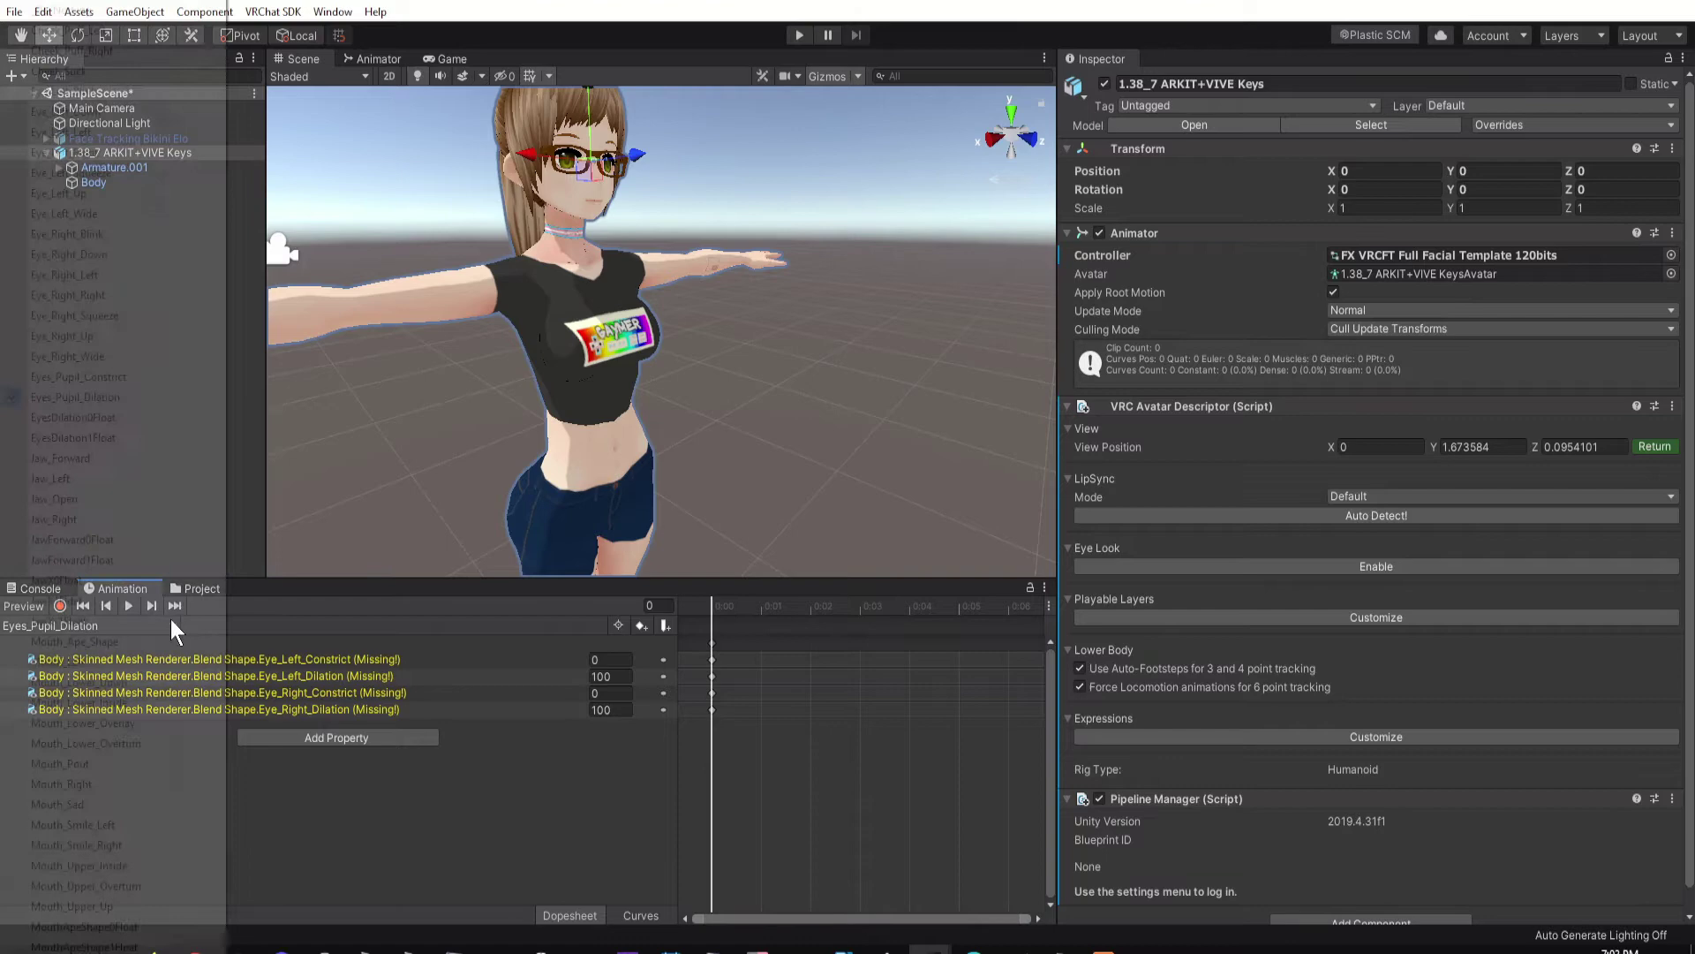
{"action": "left_click", "coordinate": [180, 380]}
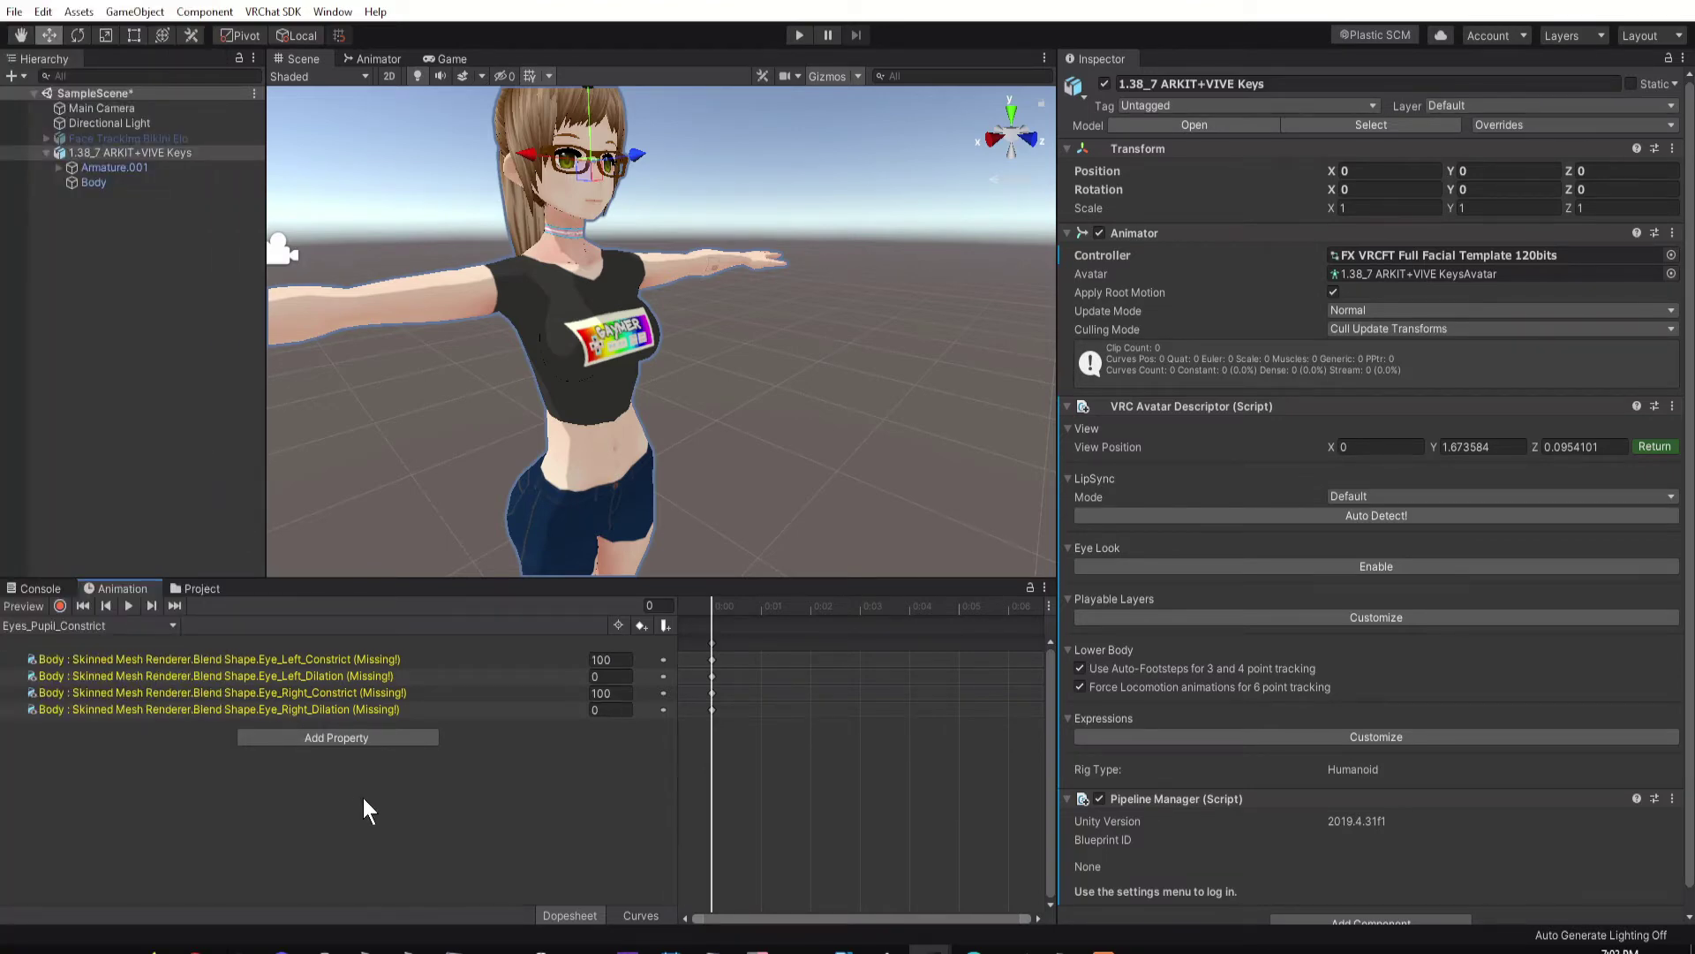
{"action": "left_click", "coordinate": [205, 589]}
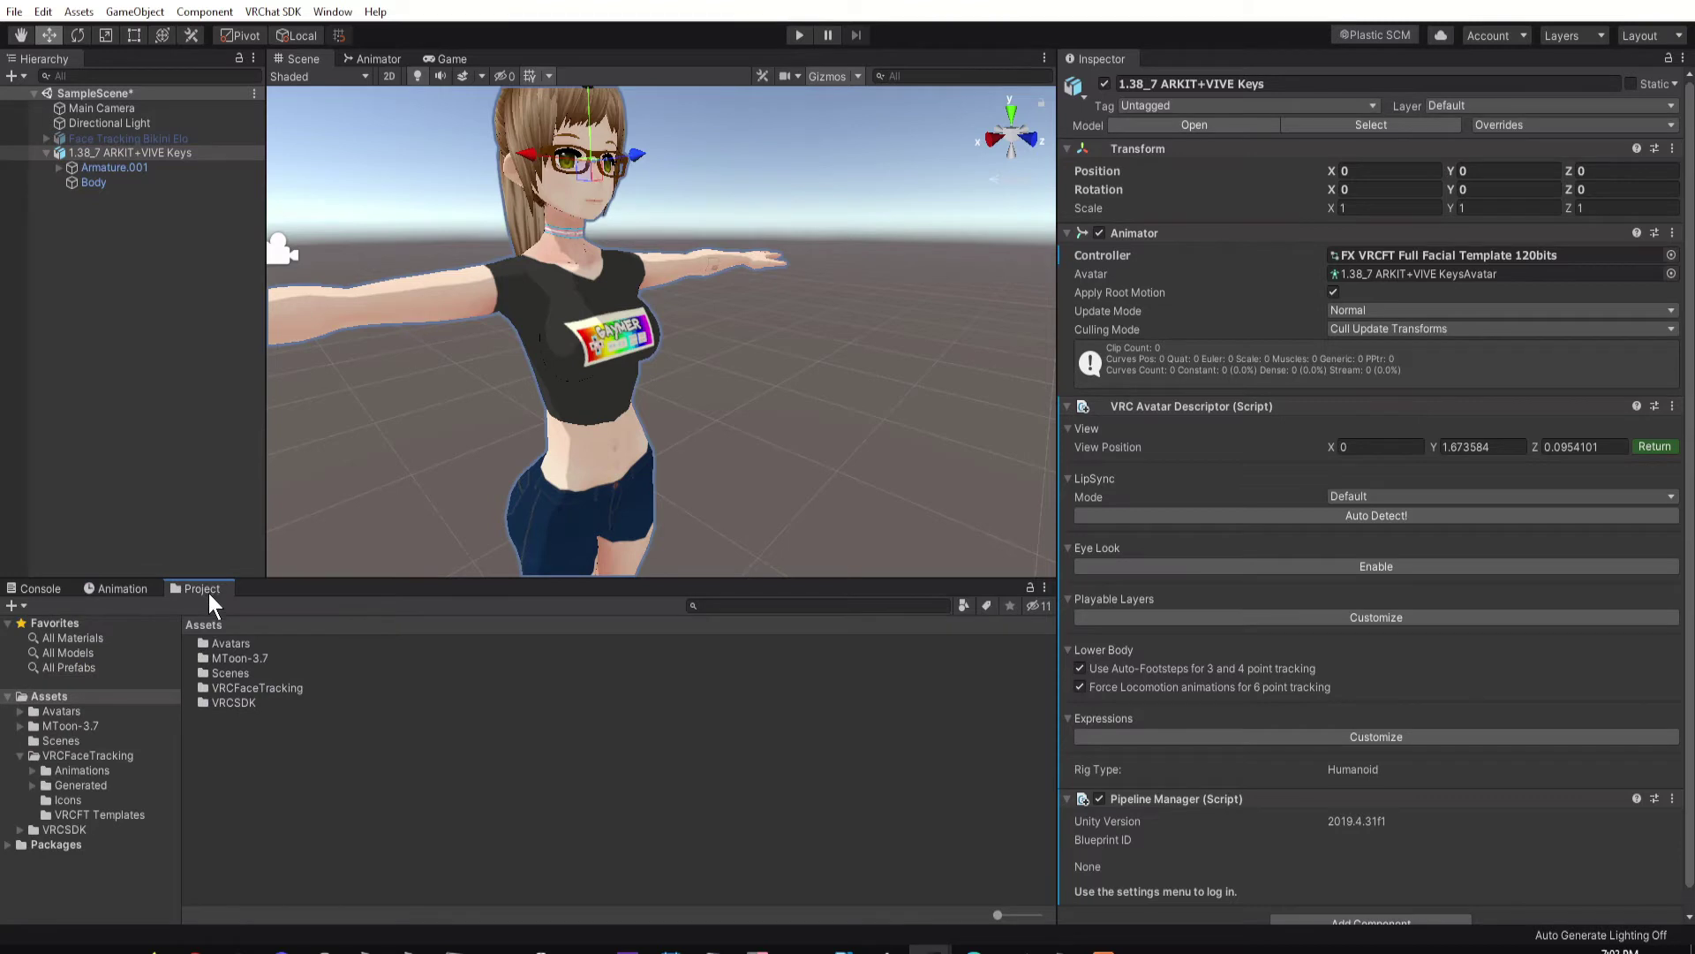
Step: In VRCFaceTracking/Animations/Eye, select both pupil clips, delete them and confirm
{"action": "double_click", "coordinate": [276, 689]}
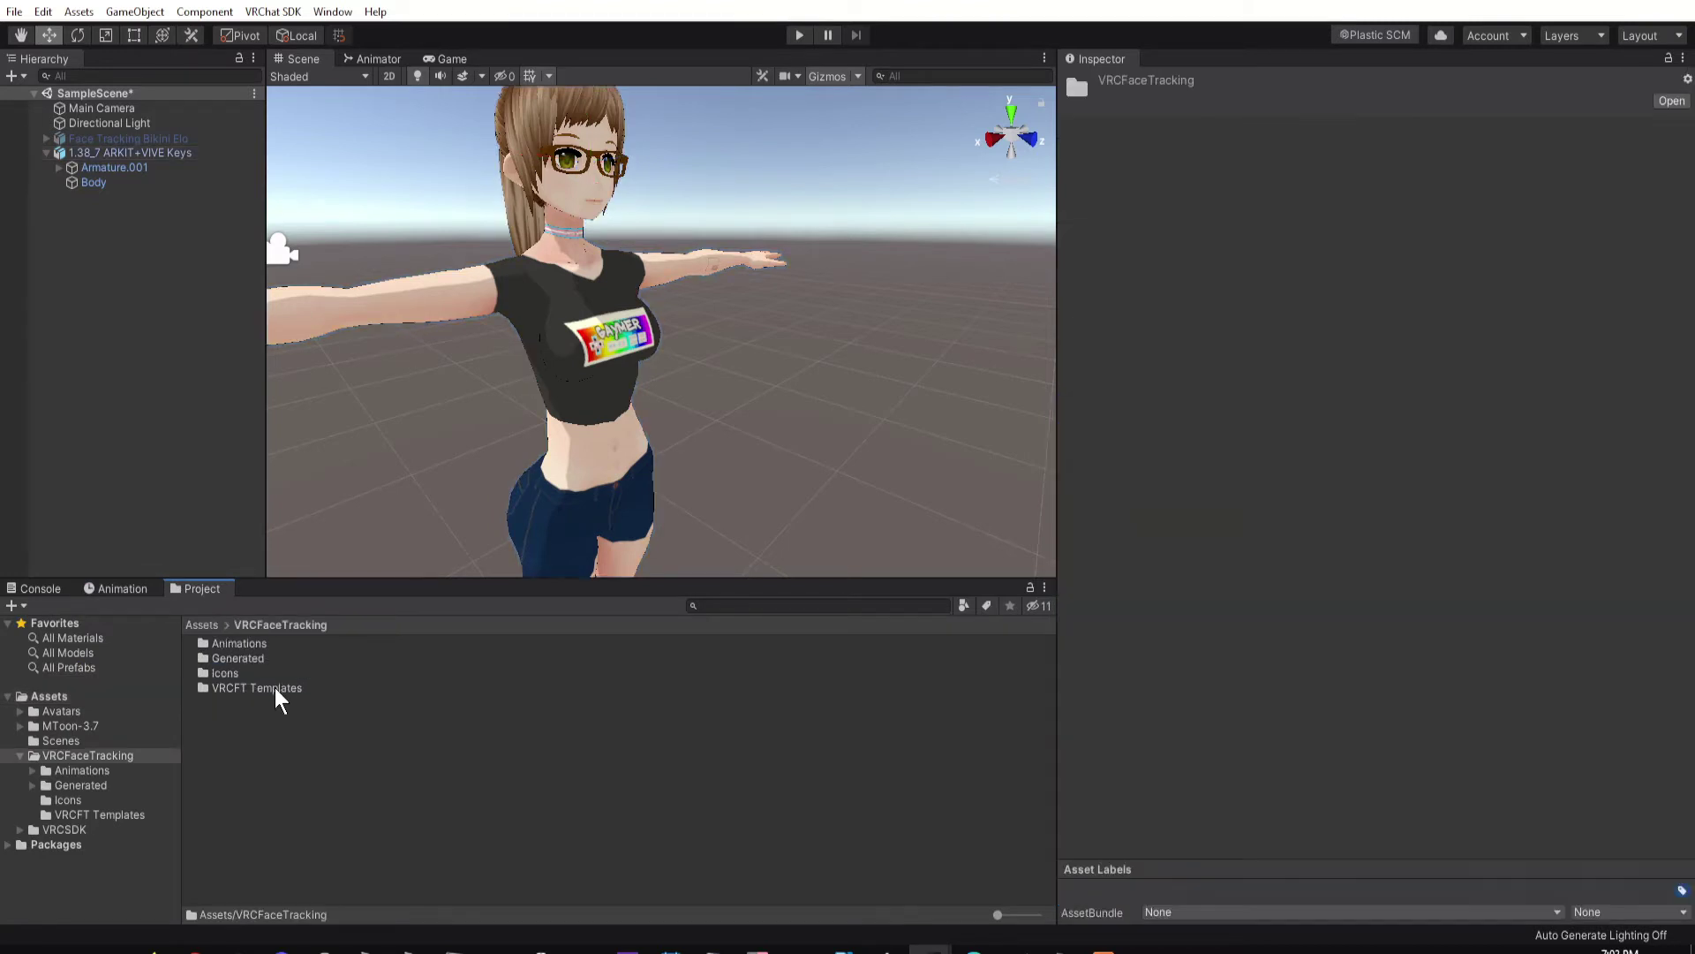
{"action": "double_click", "coordinate": [255, 643]}
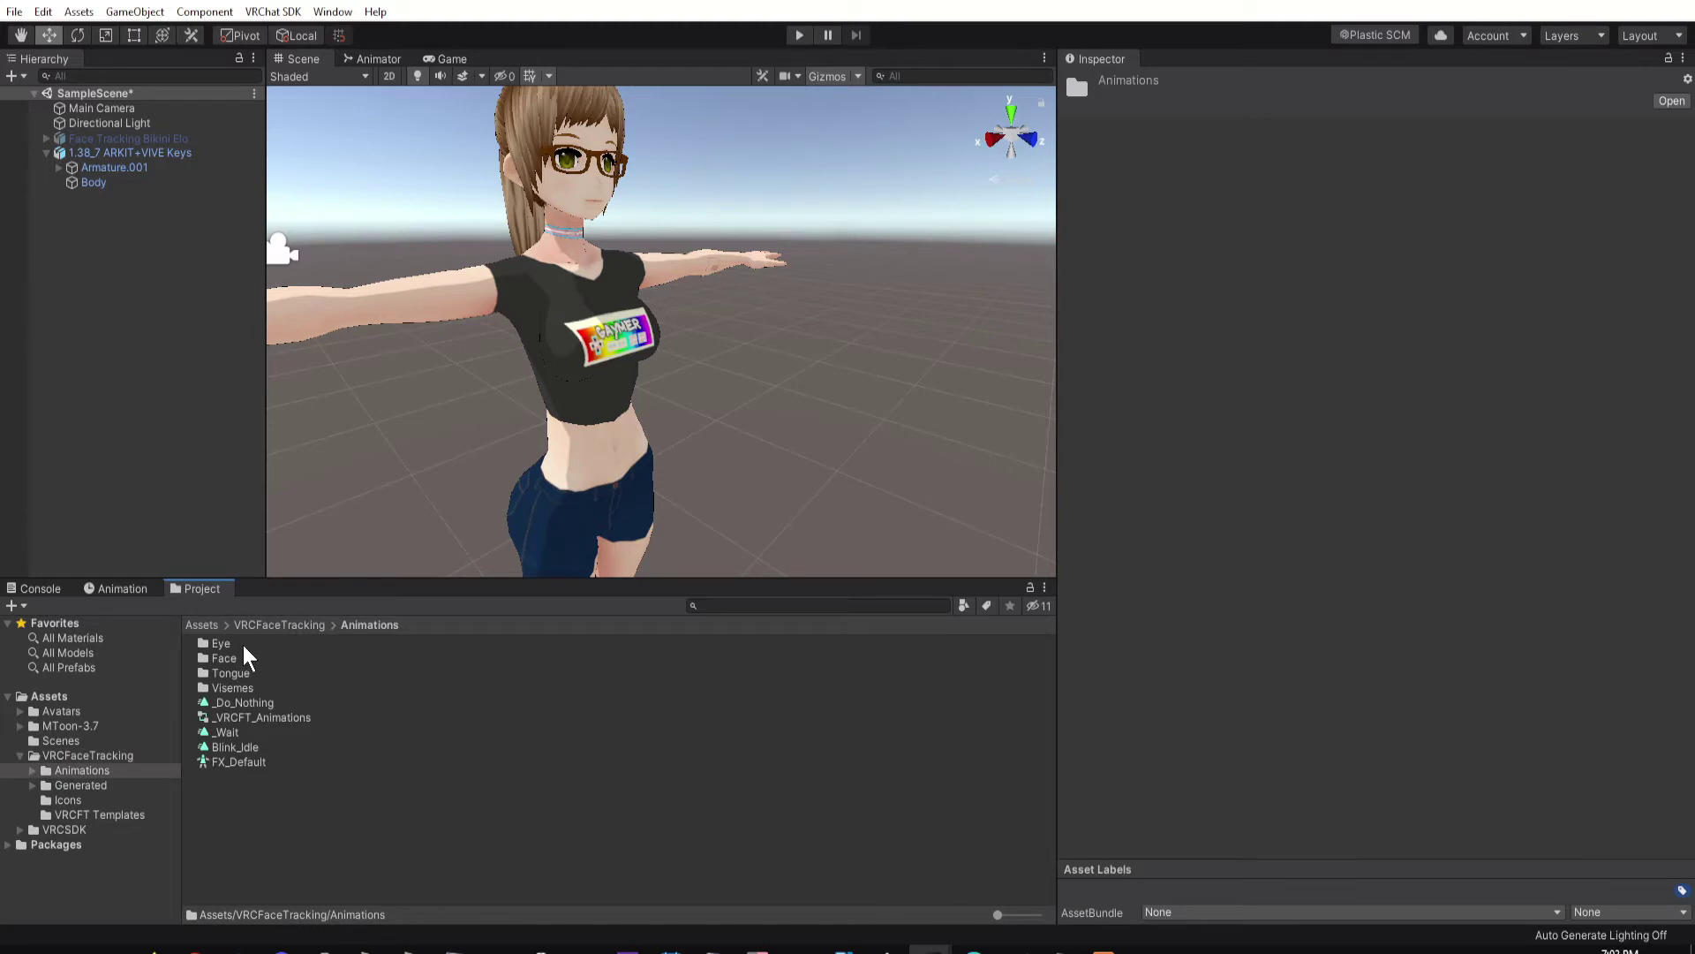
{"action": "double_click", "coordinate": [242, 644]}
{"action": "scroll", "coordinate": [618, 777], "scroll_direction": "down", "scroll_amount": 5}
{"action": "left_click", "coordinate": [263, 853]}
{"action": "left_click", "coordinate": [265, 868], "text": "shift"}
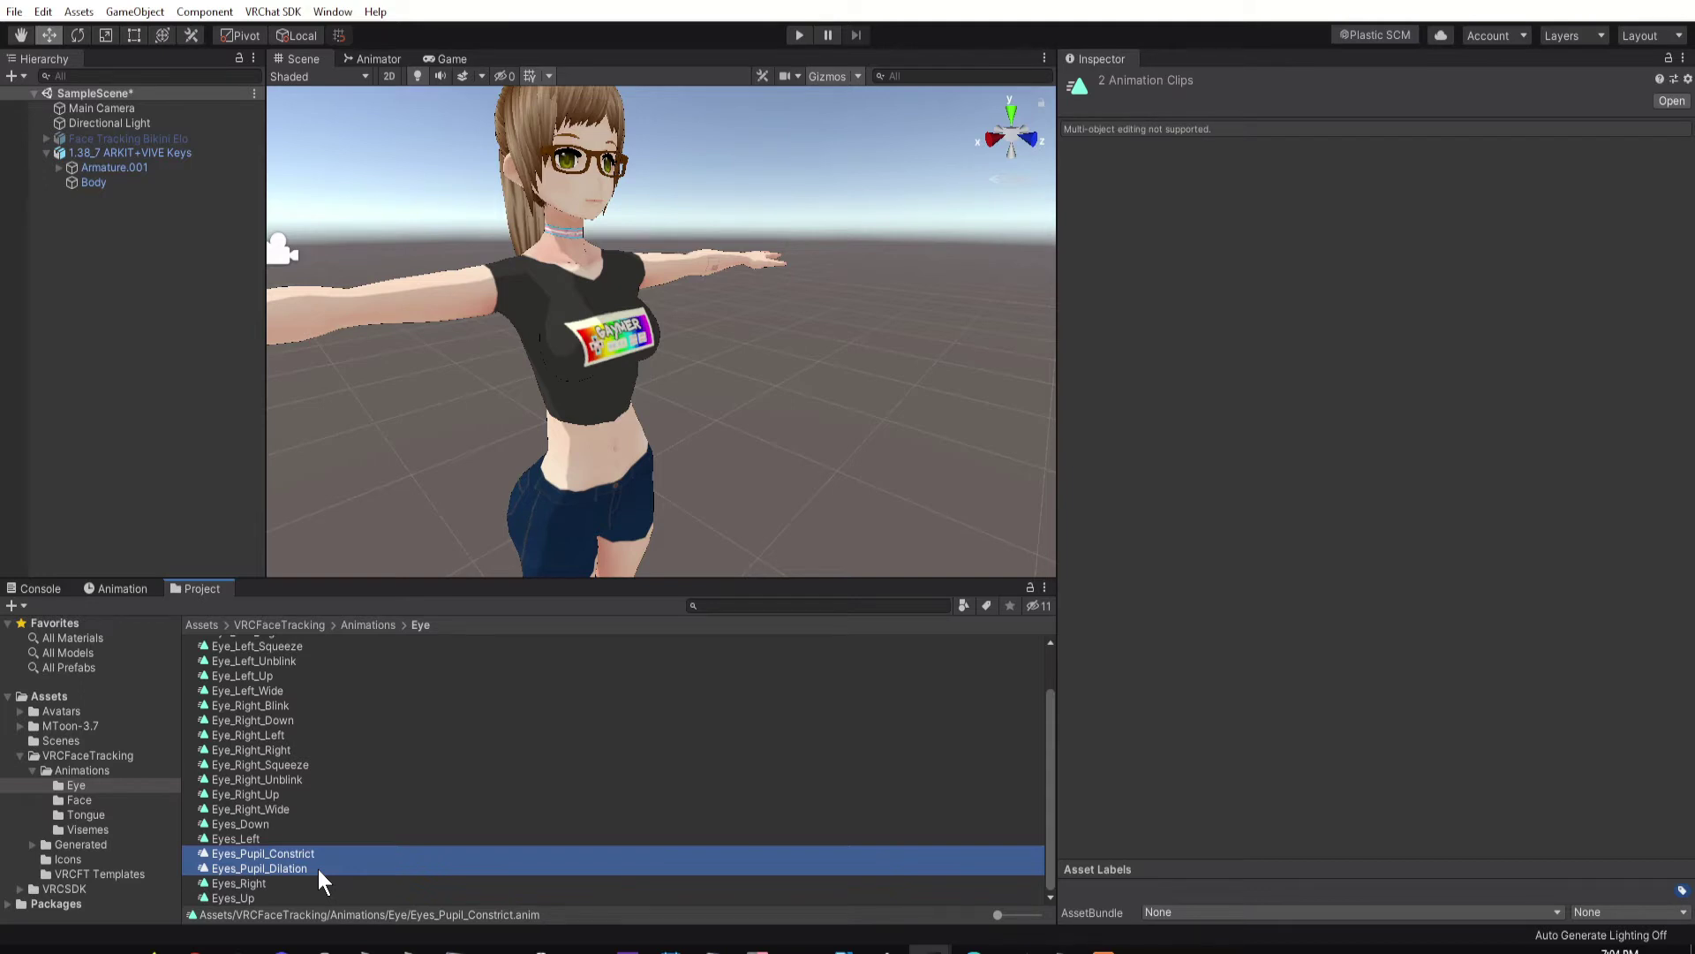
{"action": "key", "text": "Delete"}
{"action": "left_click", "coordinate": [927, 519]}
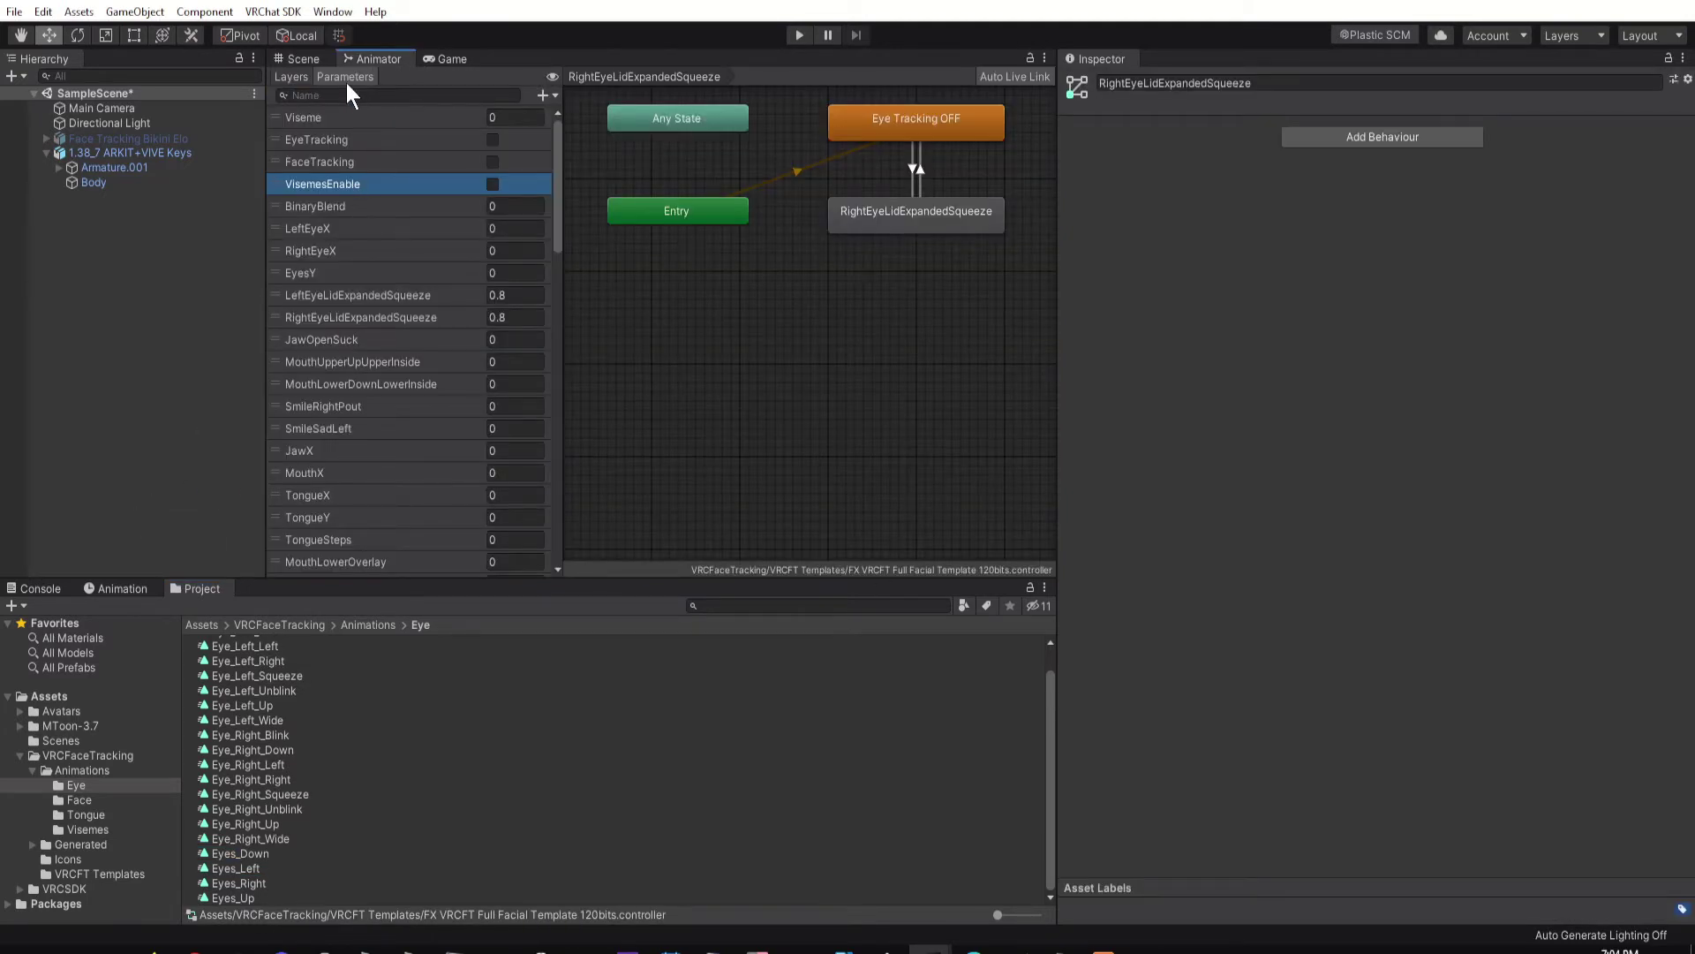
Step: Review the FX controller's parameters and layers in the Animator
{"action": "left_click", "coordinate": [346, 77]}
{"action": "left_click", "coordinate": [299, 76]}
{"action": "left_click", "coordinate": [333, 77]}
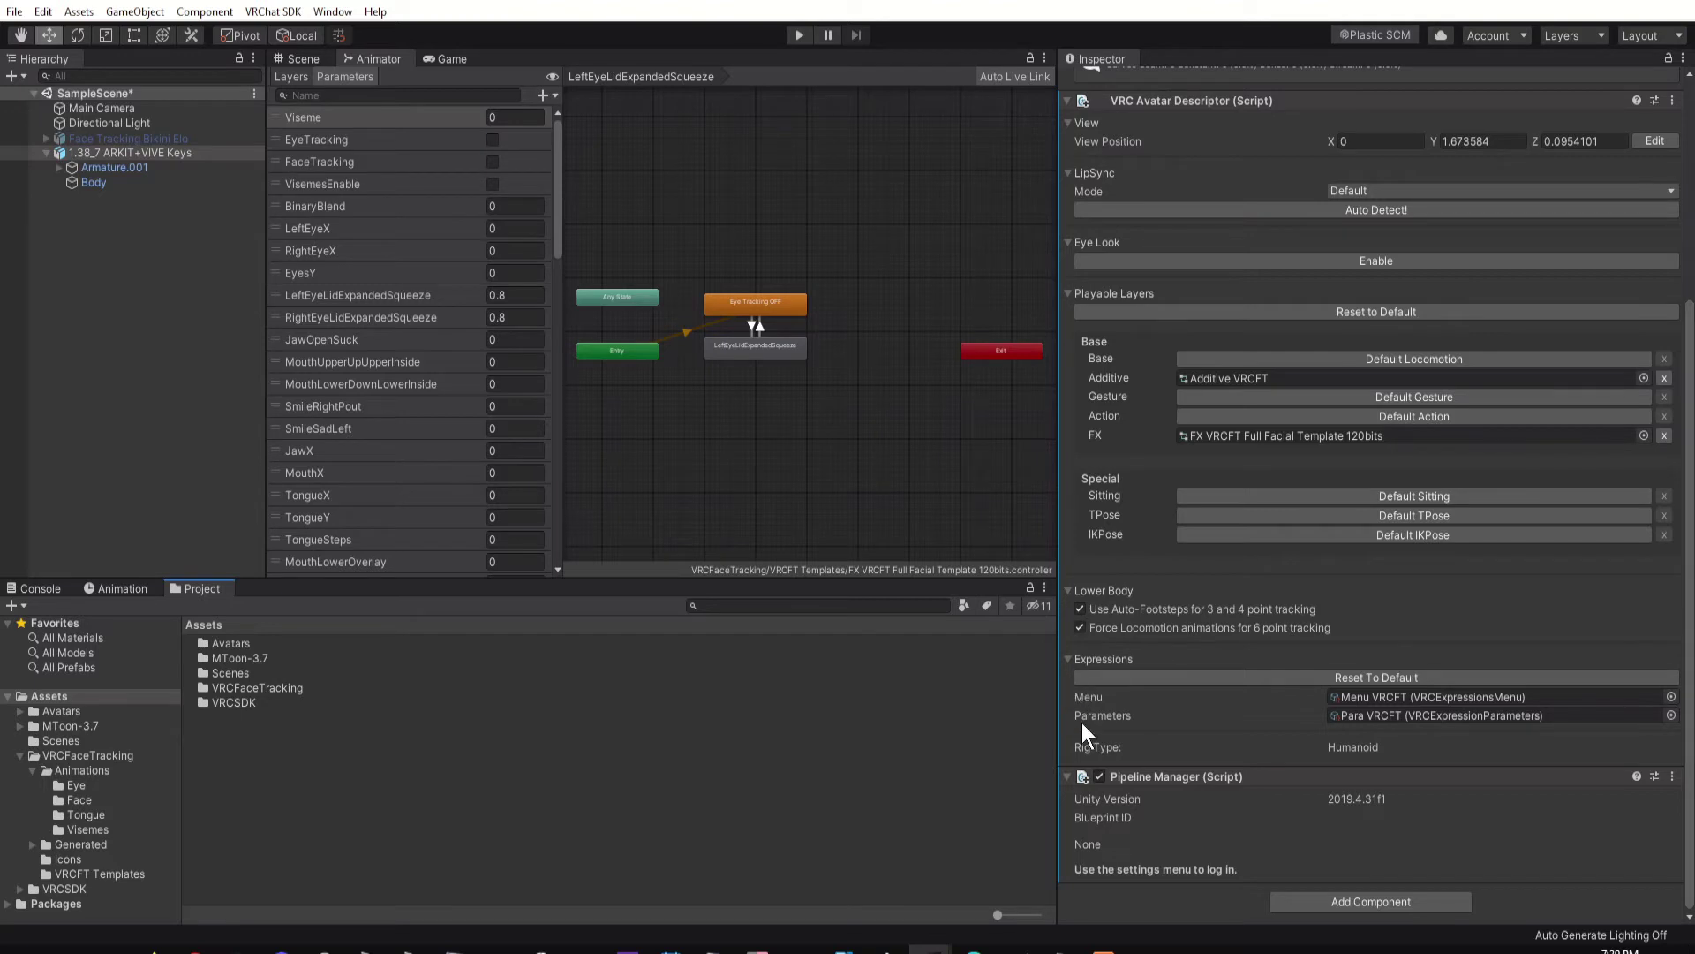
Step: Delete EyeDilationEnable from Para VRCFT, then reselect the avatar to view its descriptor
{"action": "double_click", "coordinate": [1369, 717]}
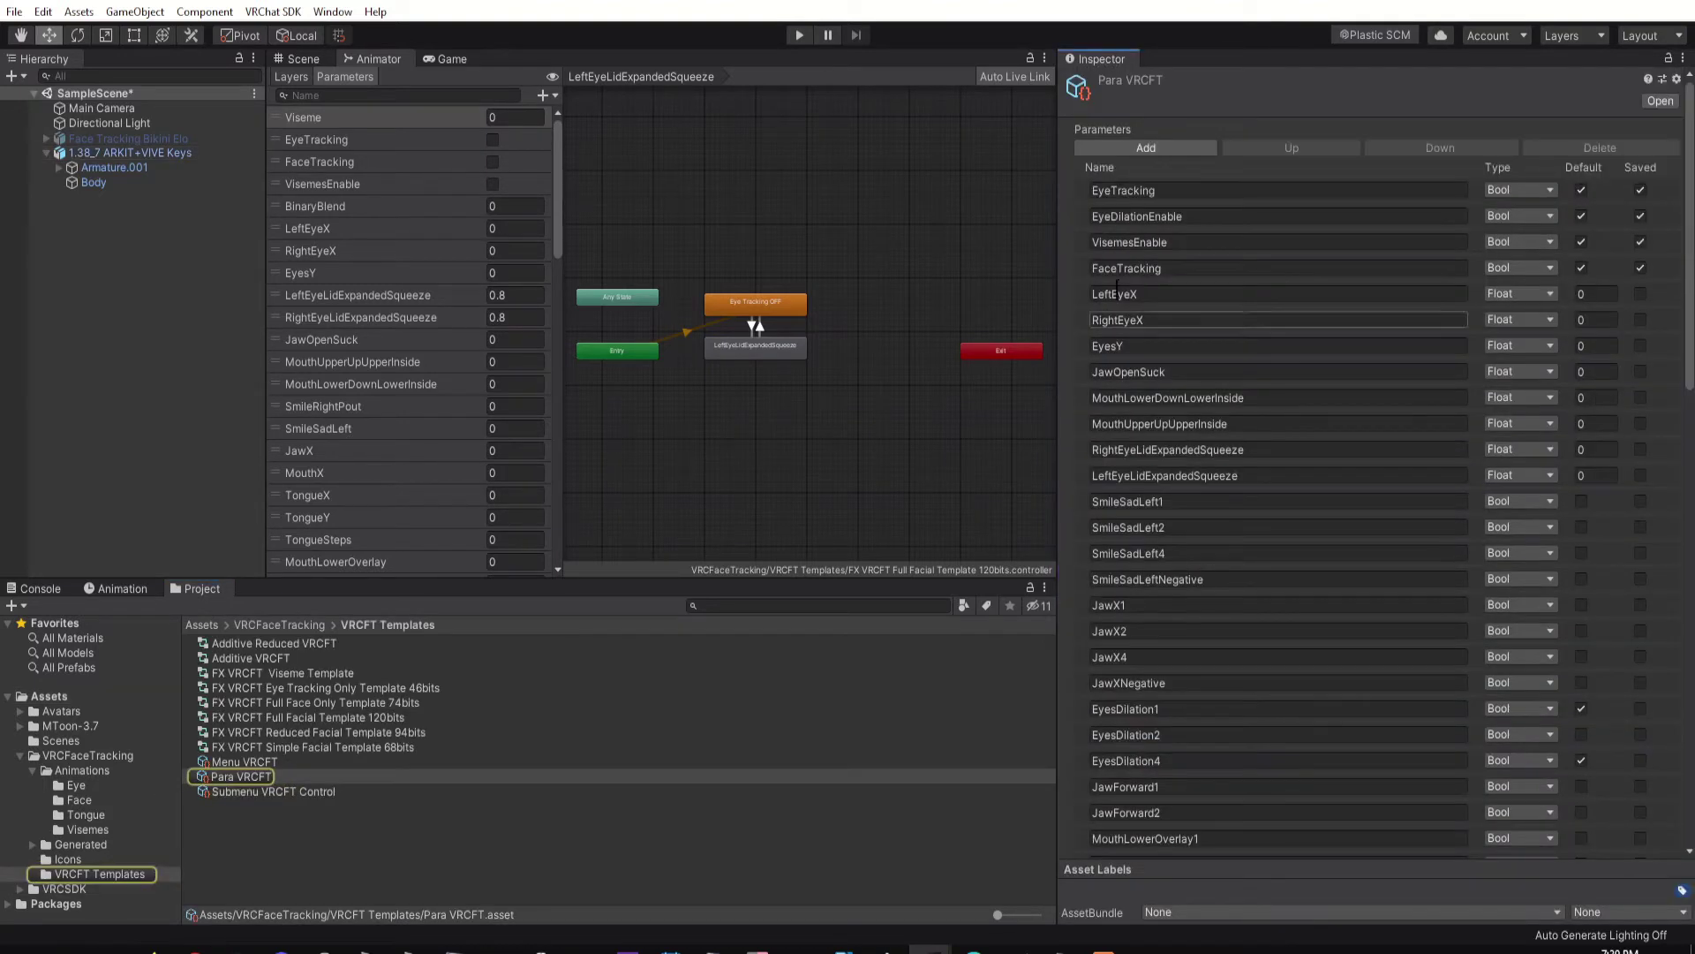
{"action": "left_click", "coordinate": [1094, 228]}
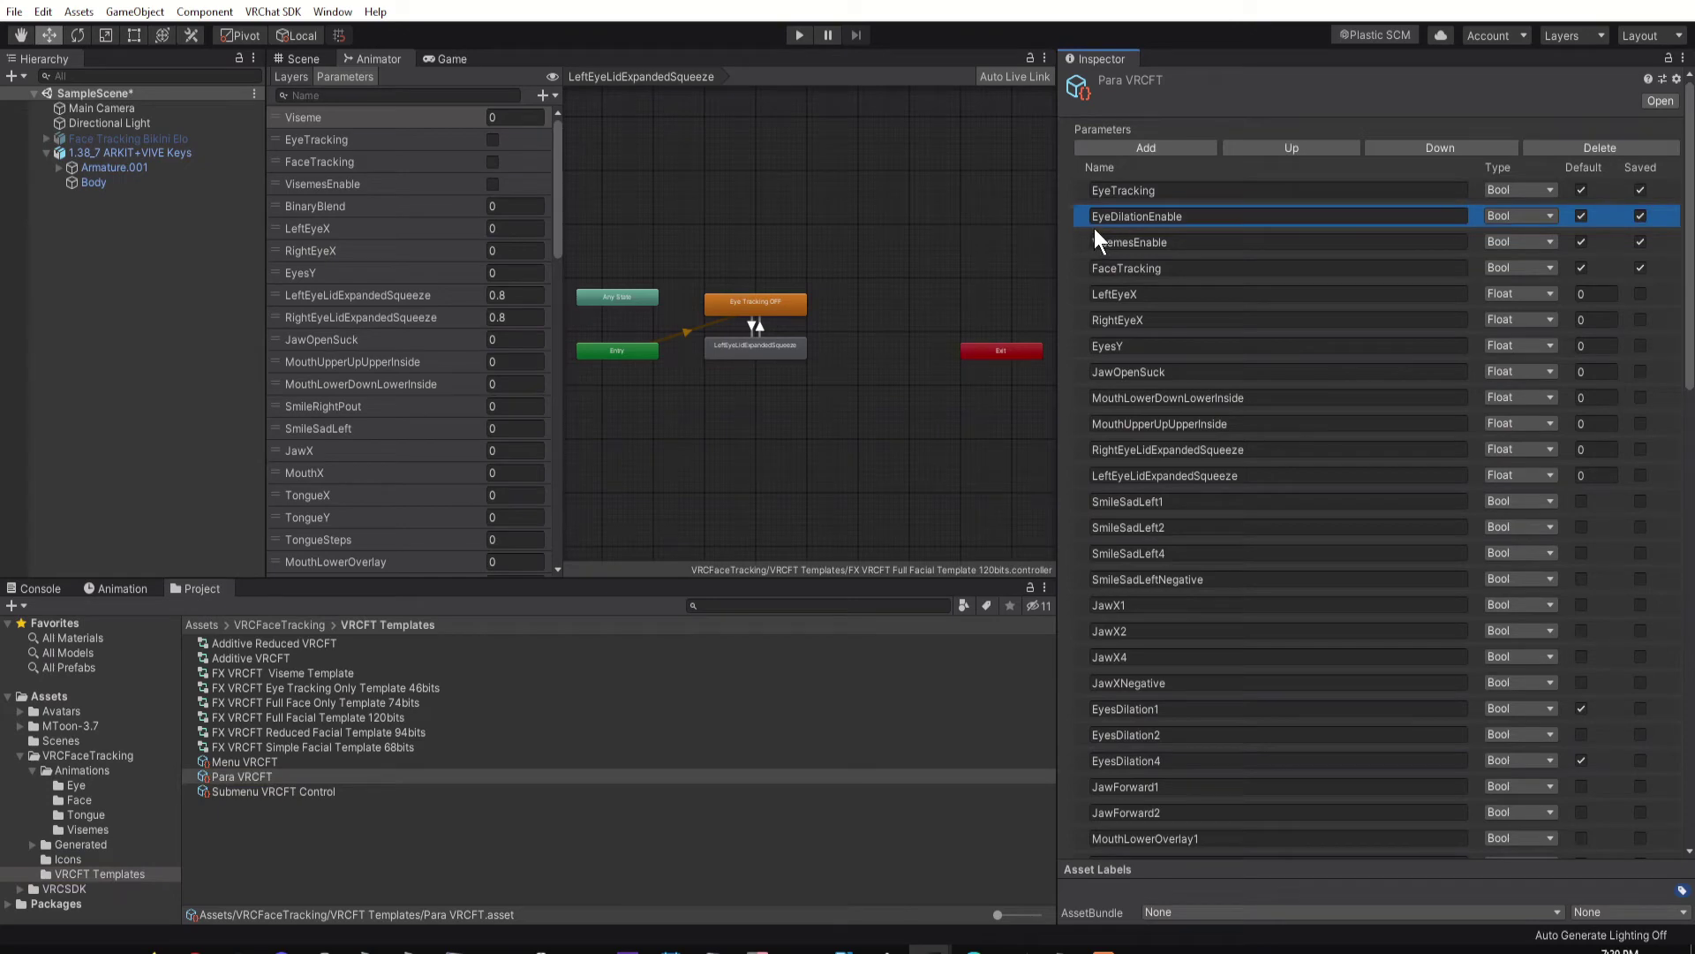
{"action": "left_click", "coordinate": [1578, 146]}
{"action": "scroll", "coordinate": [1278, 378], "scroll_direction": "down", "scroll_amount": 6}
{"action": "scroll", "coordinate": [1281, 389], "scroll_direction": "down", "scroll_amount": 8}
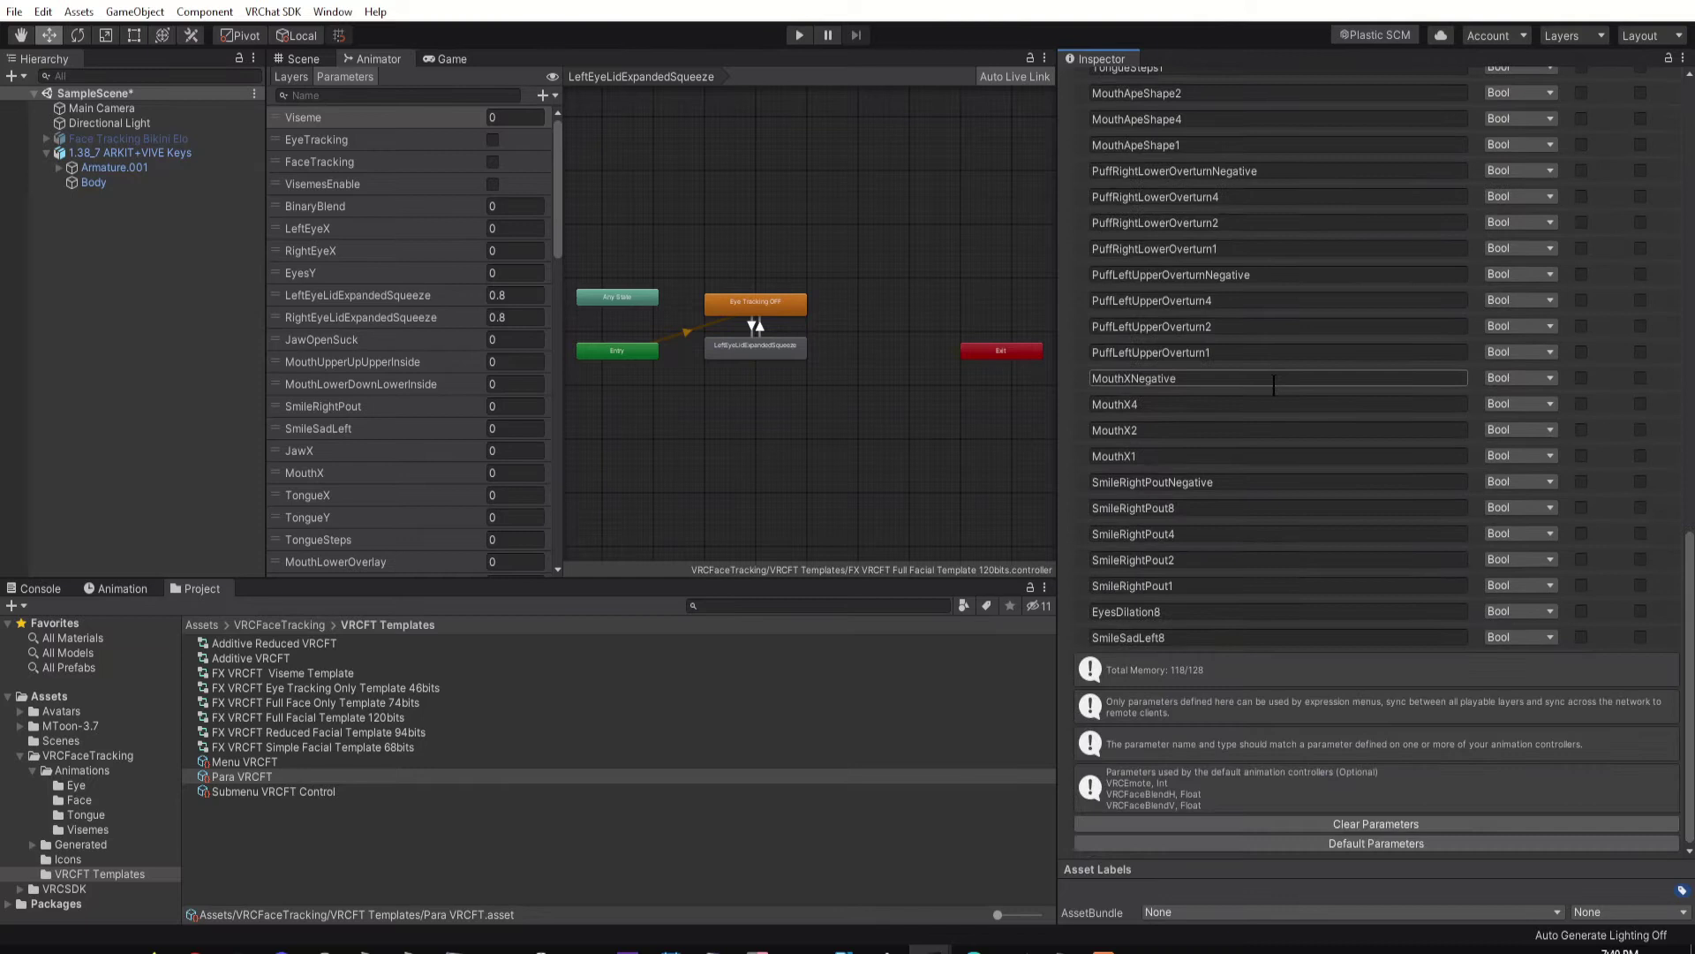
{"action": "left_click", "coordinate": [130, 152]}
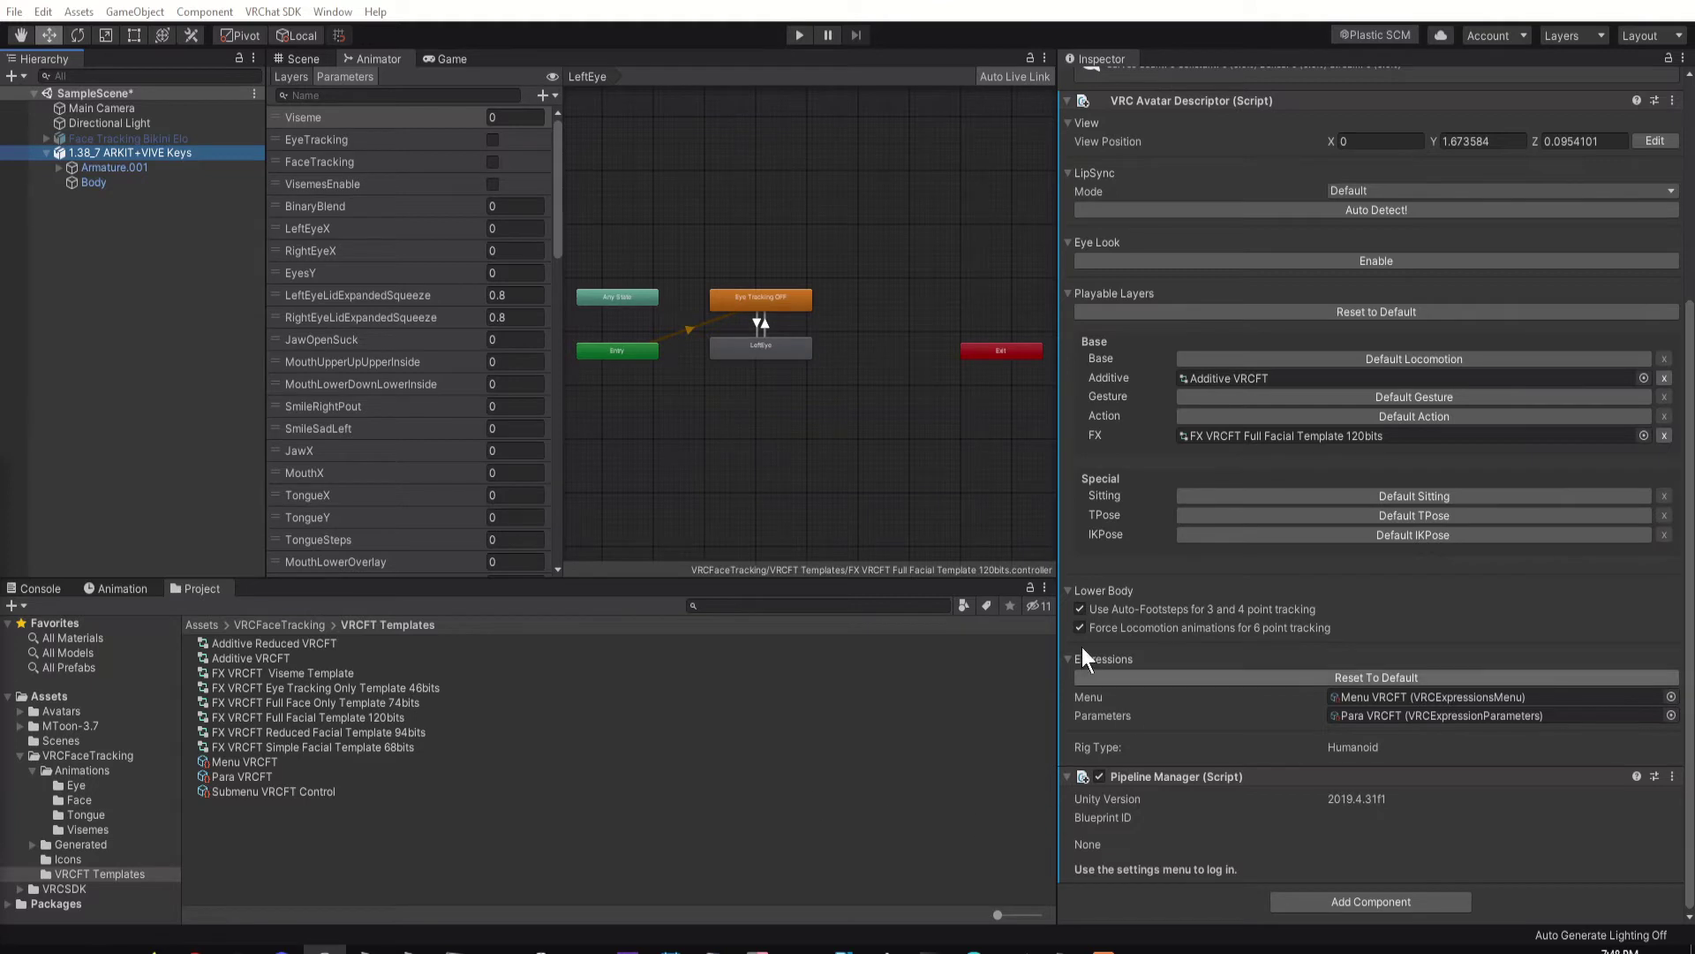
Step: Open Menu VRCFT and its Submenu VRCFT Control to inspect the Face Tracking menu
{"action": "double_click", "coordinate": [1375, 697]}
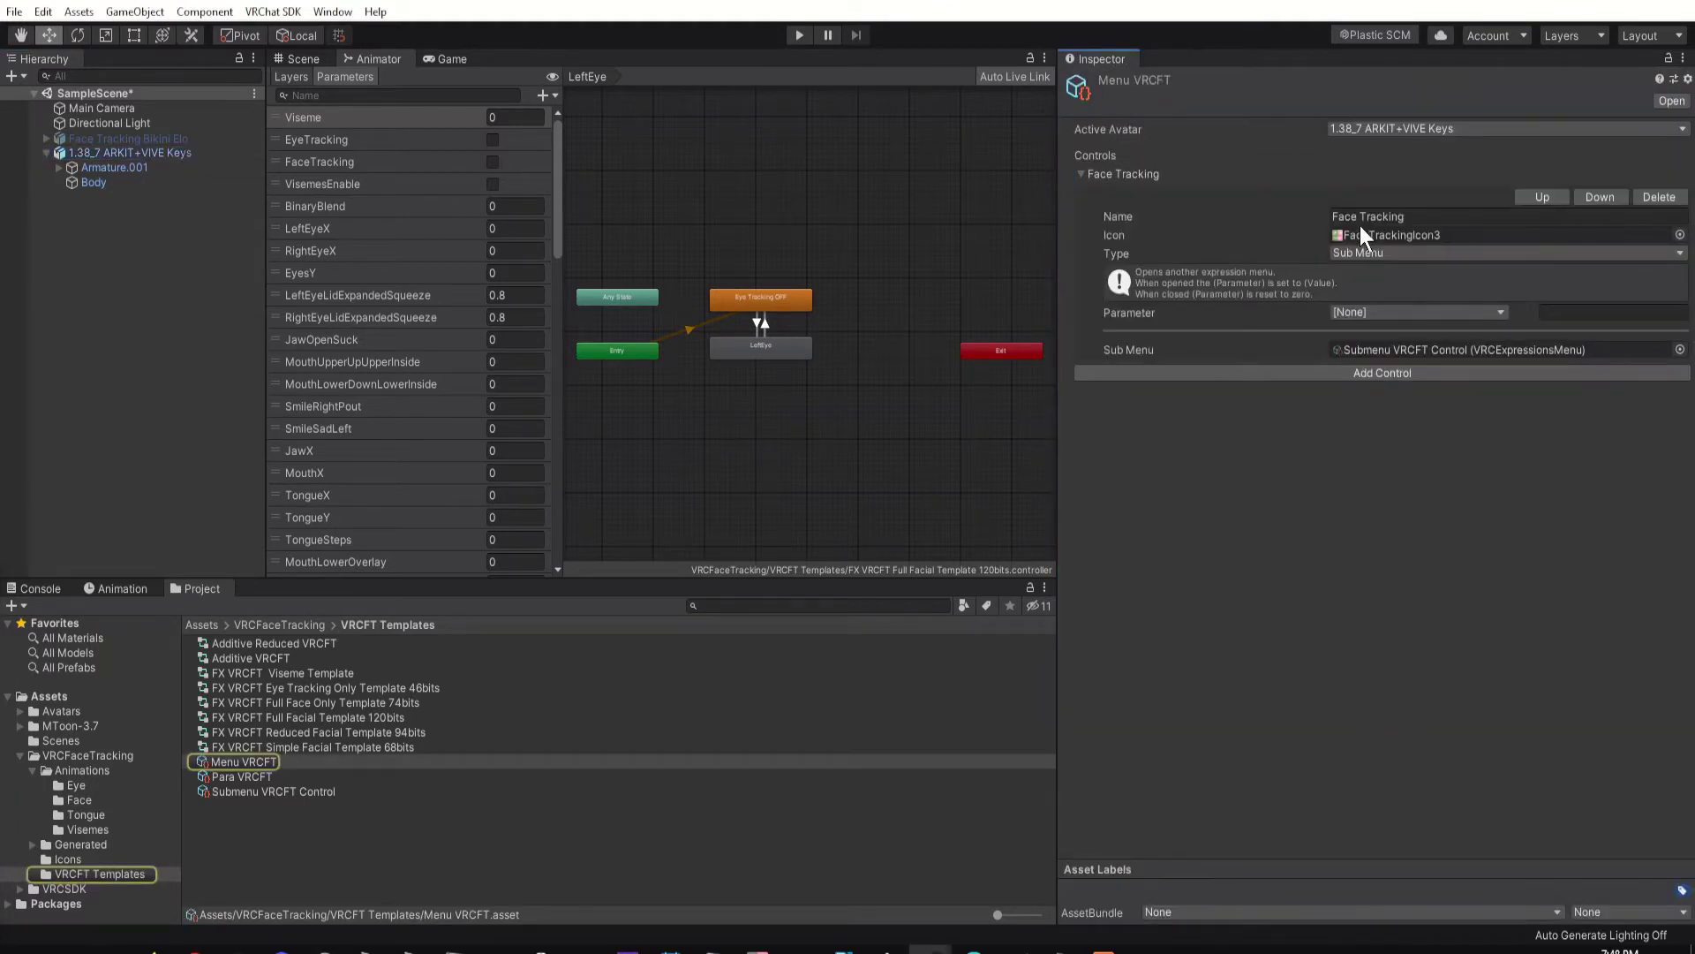
{"action": "double_click", "coordinate": [1430, 349]}
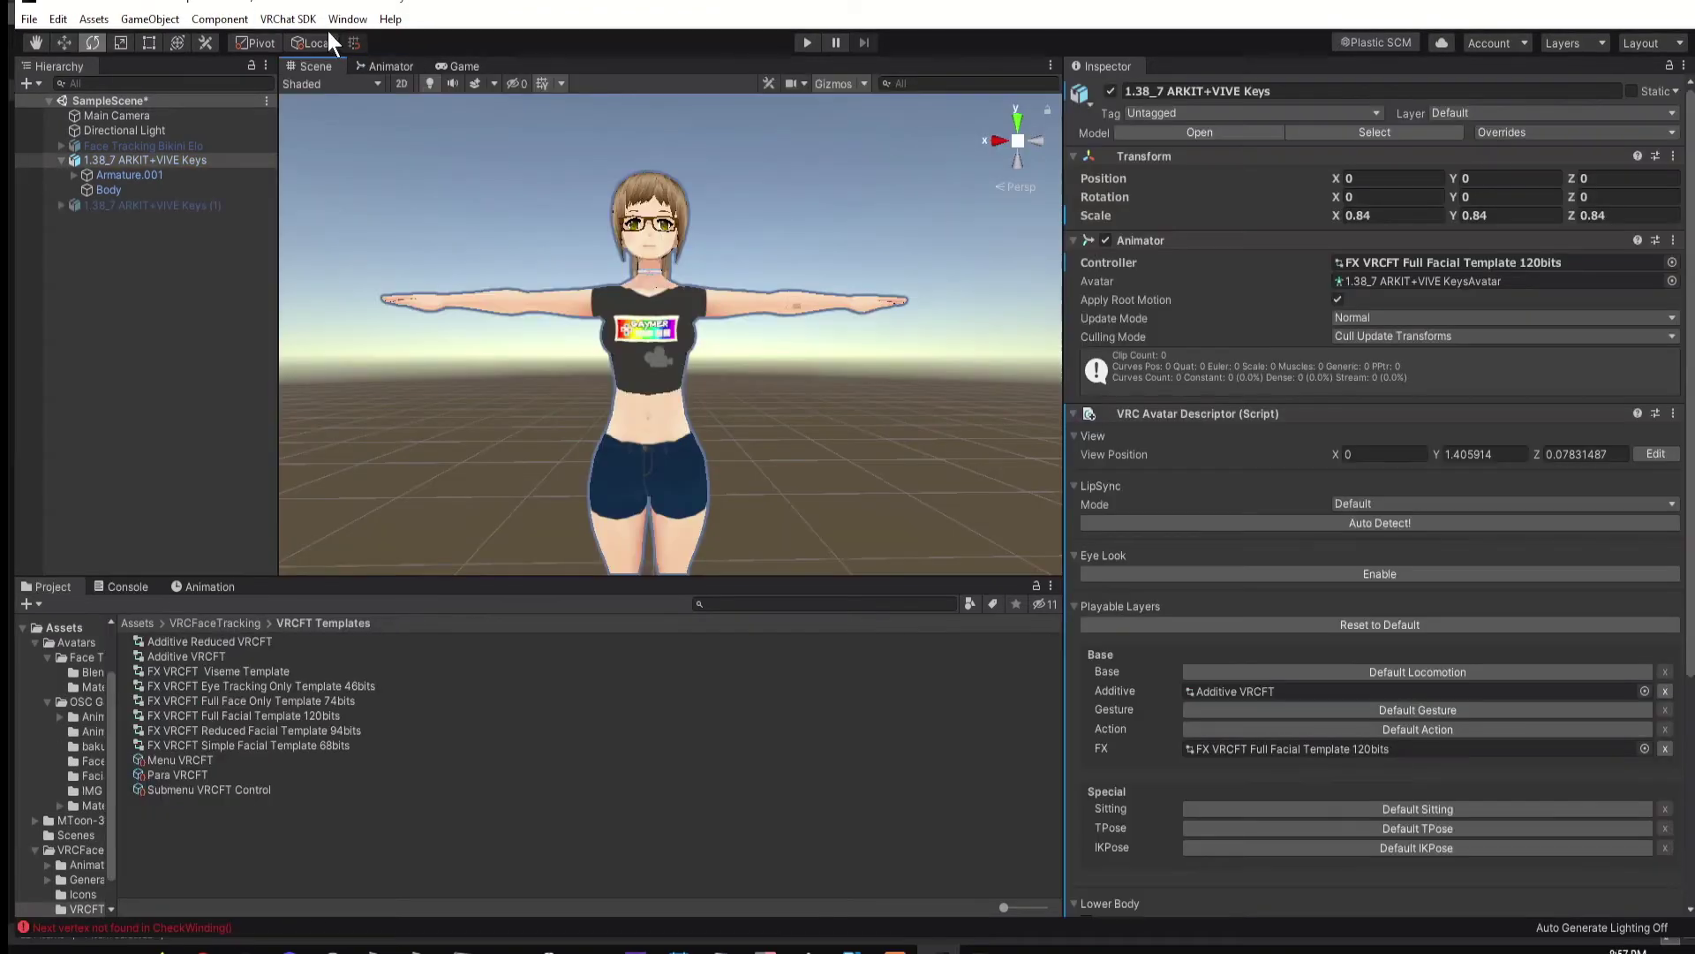
{"action": "left_click", "coordinate": [288, 18]}
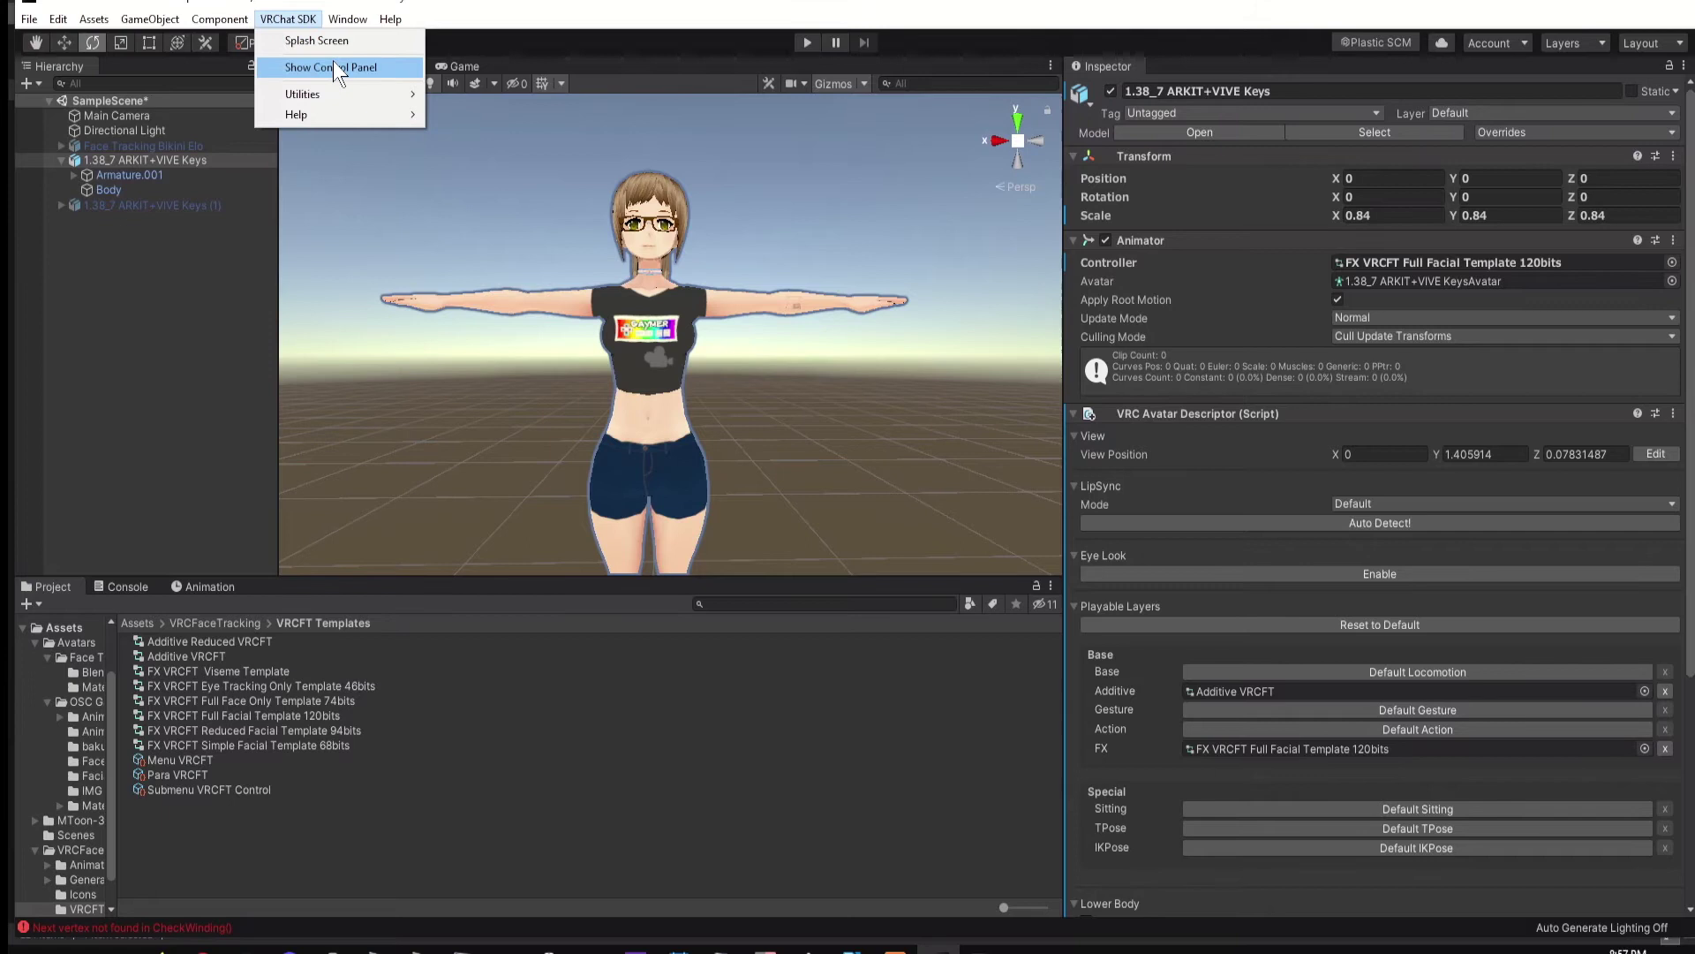
{"action": "left_click", "coordinate": [332, 63]}
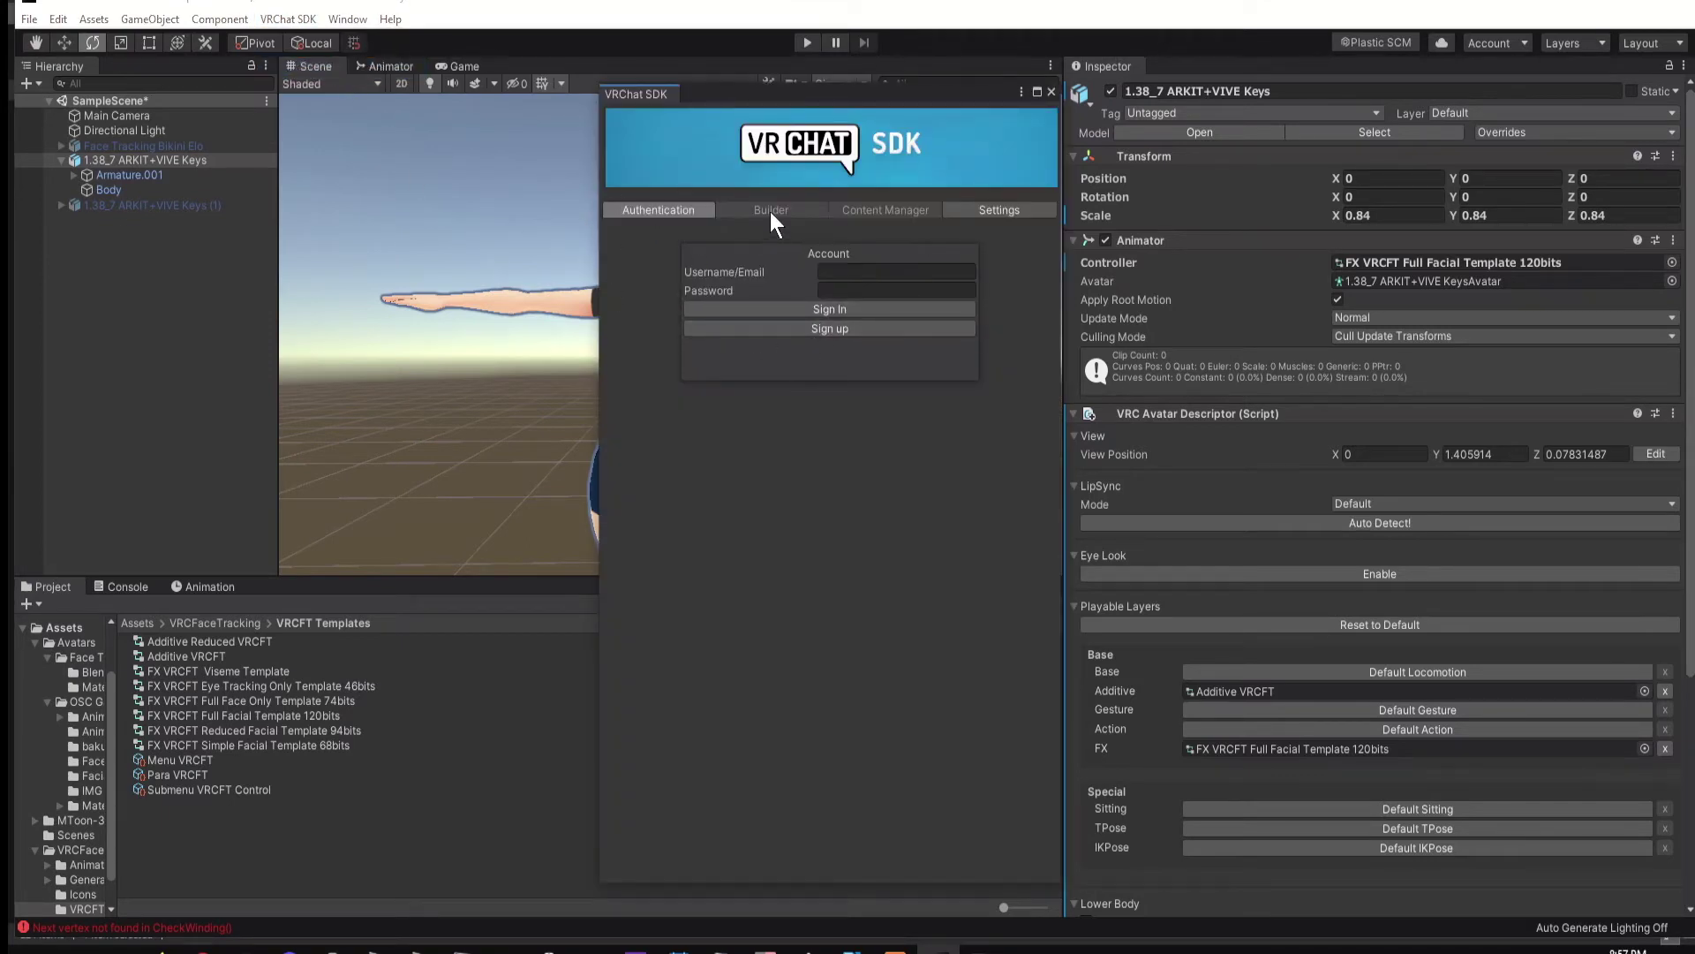
{"action": "left_click", "coordinate": [1051, 93]}
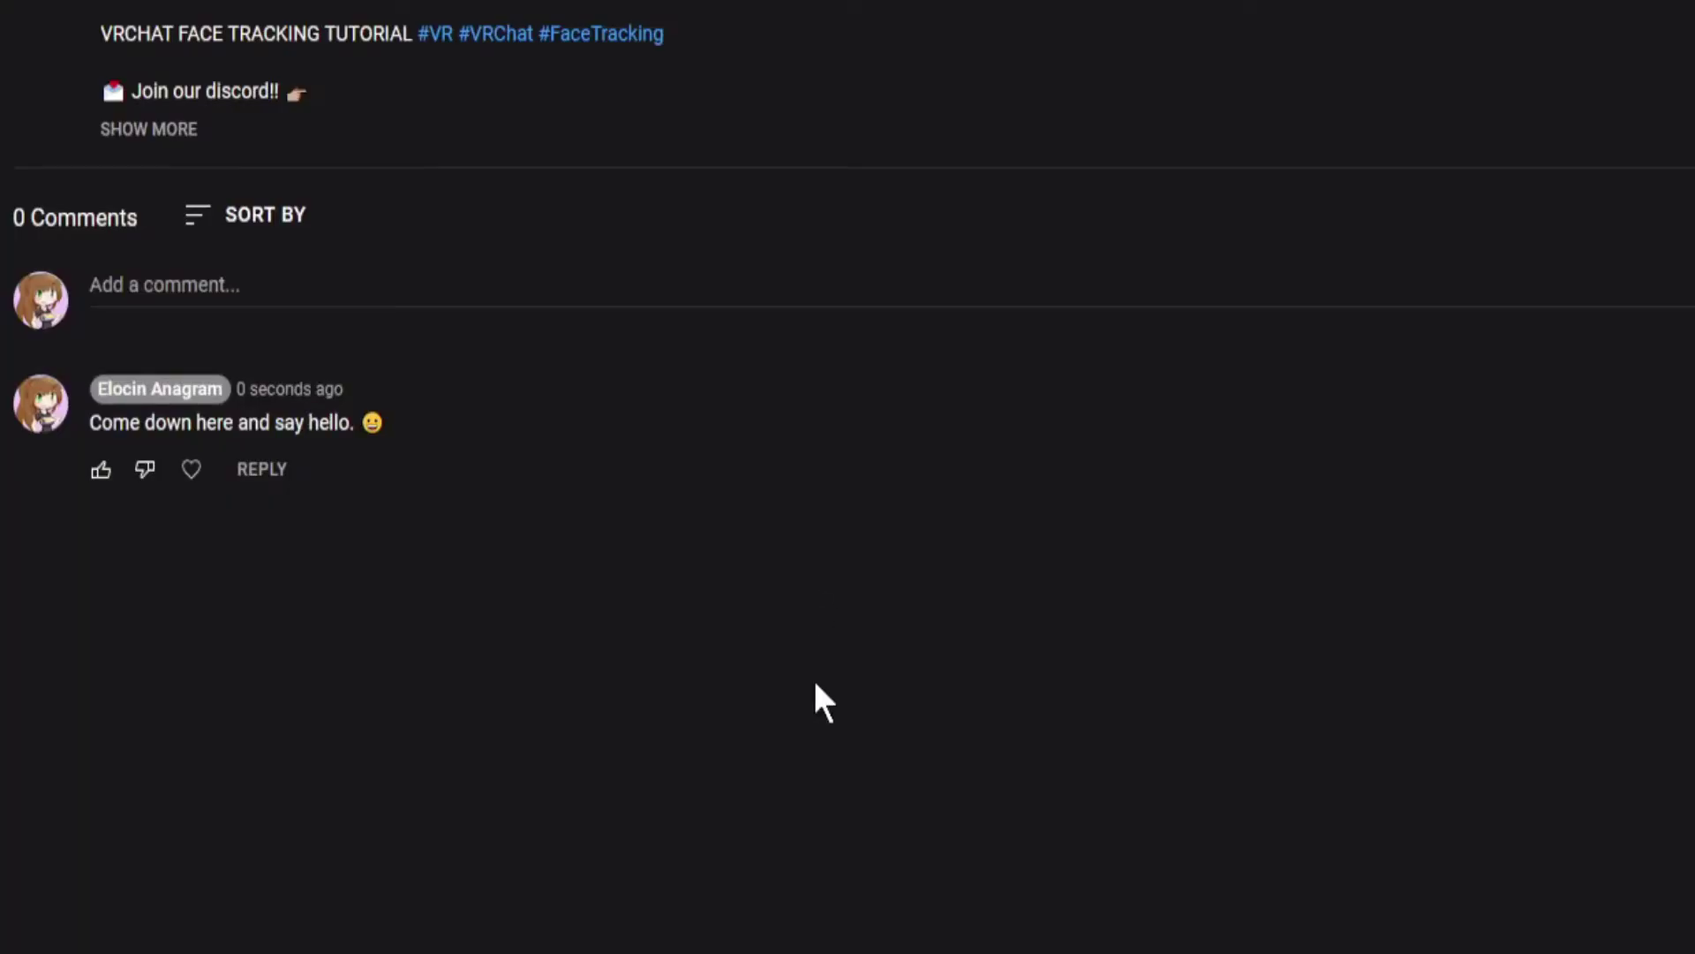
Step: Expand the description and scroll to the VRCFT app and SRanipal installer links
{"action": "left_click", "coordinate": [155, 131]}
{"action": "scroll", "coordinate": [664, 219], "scroll_direction": "down", "scroll_amount": 2}
{"action": "scroll", "coordinate": [664, 219], "scroll_direction": "down", "scroll_amount": 5}
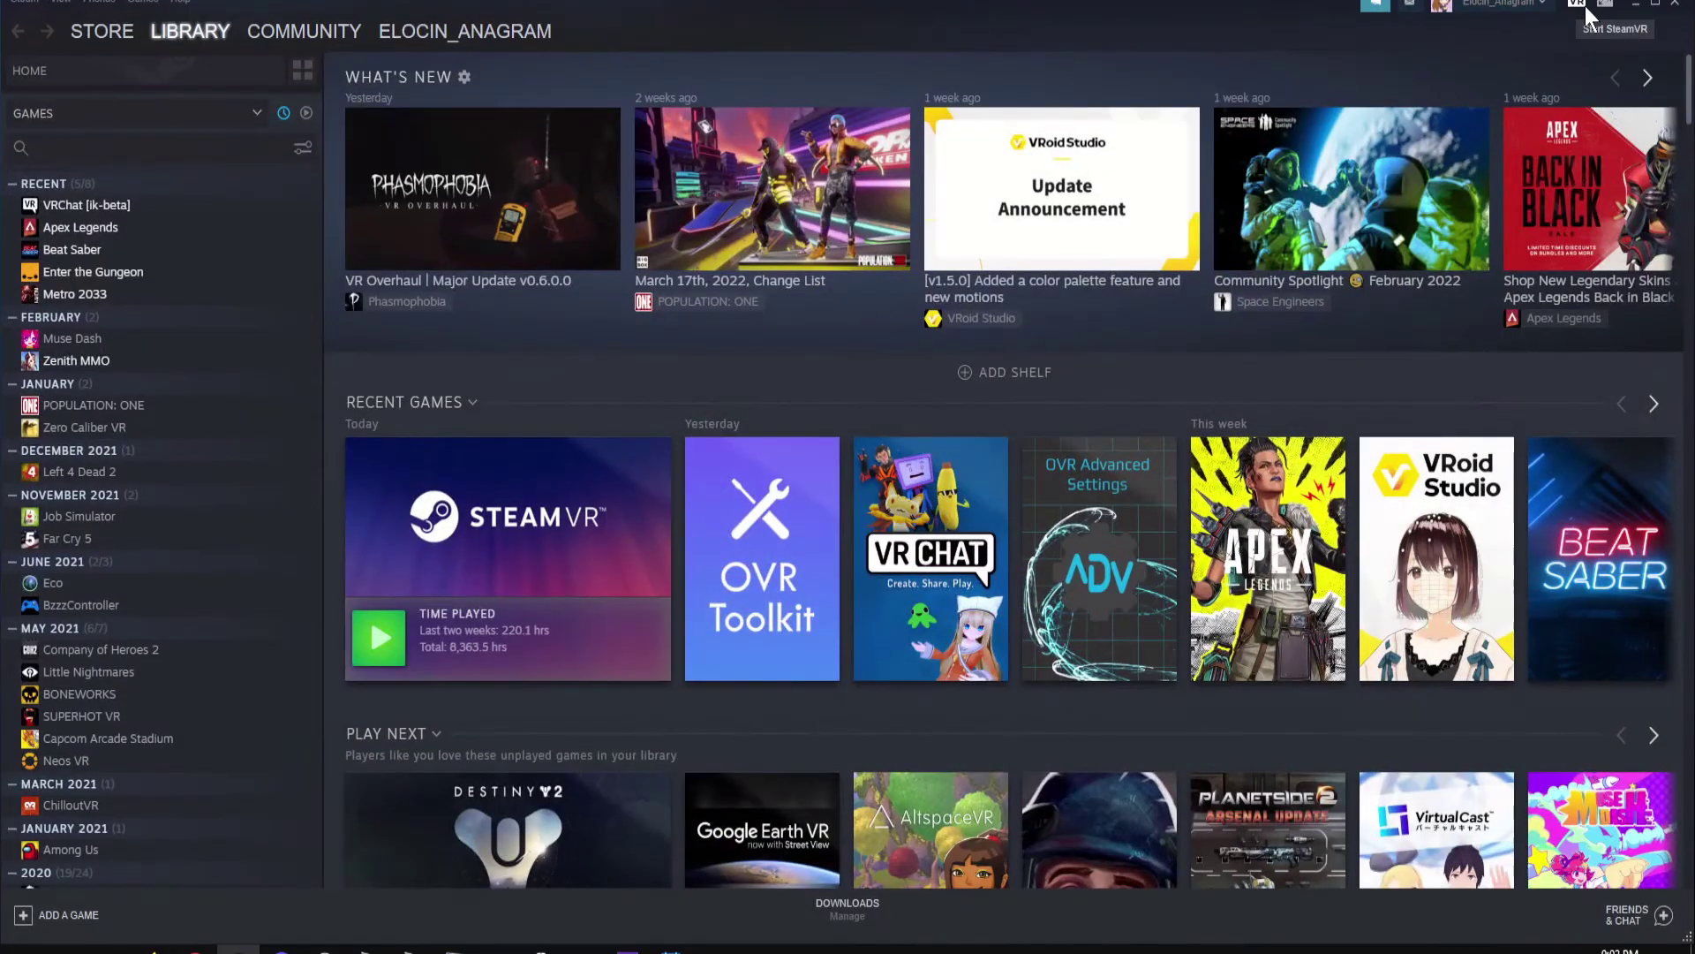
Step: Launch SteamVR, minimise its windows and Steam, and select VRCFaceTracking(1).exe on the desktop
{"action": "left_click", "coordinate": [1579, 4]}
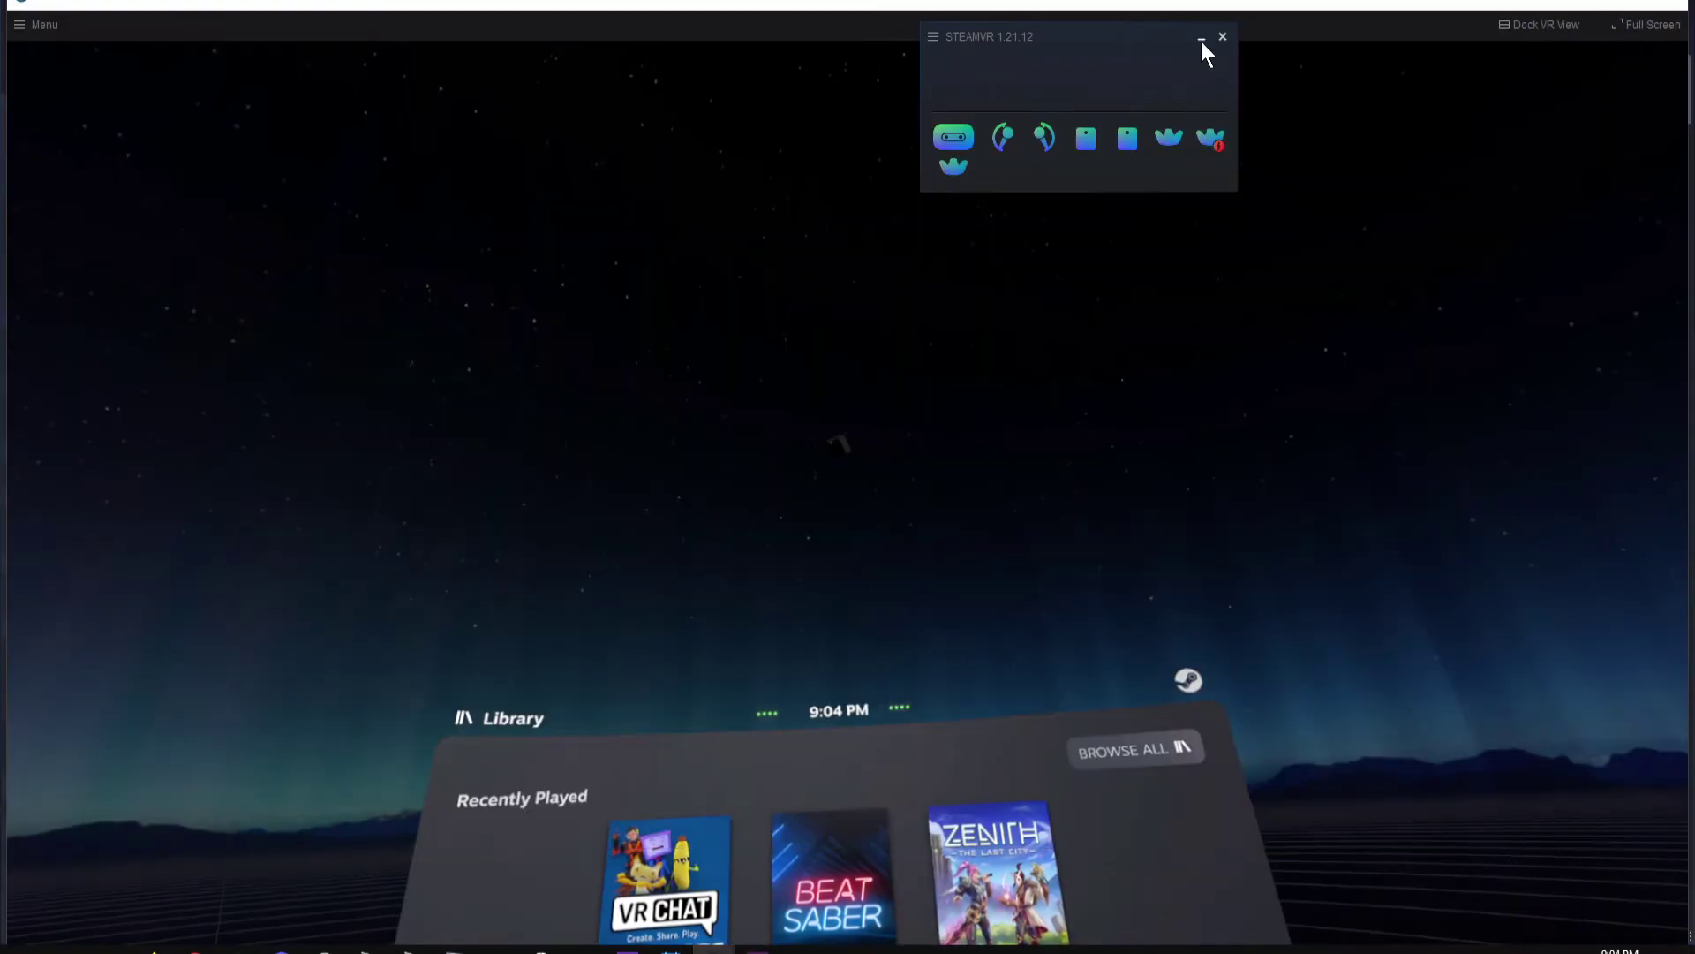
{"action": "left_click", "coordinate": [1200, 39]}
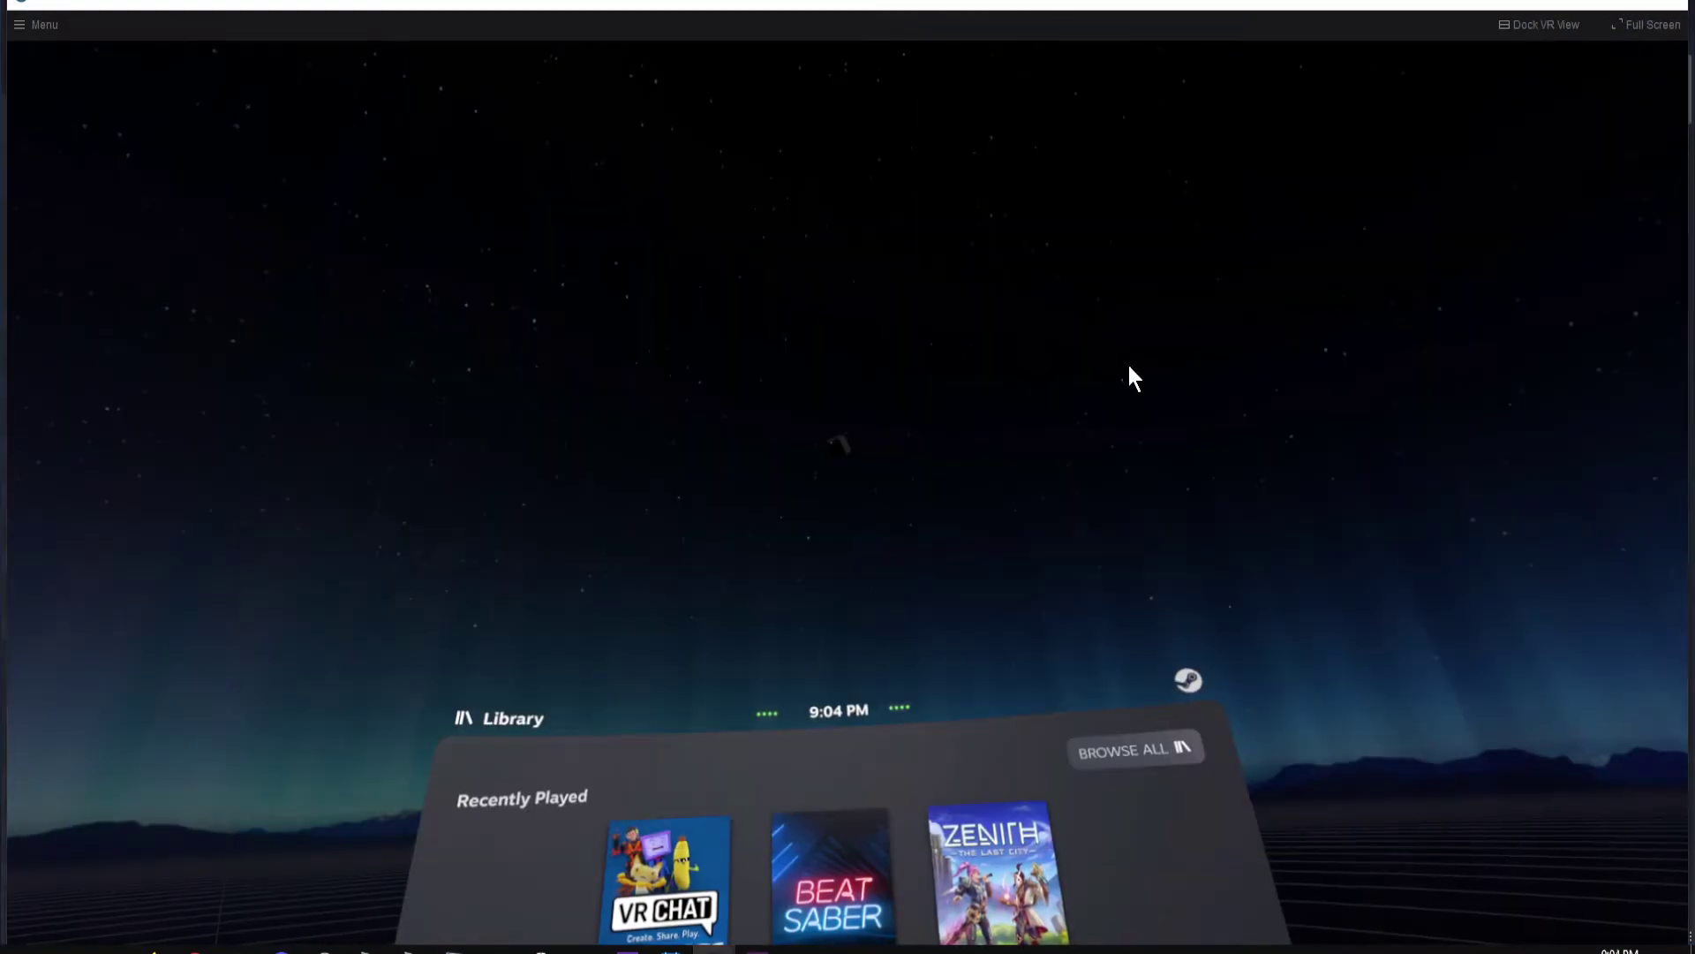
{"action": "left_click", "coordinate": [1603, 7]}
{"action": "left_click", "coordinate": [1333, 124]}
{"action": "left_click", "coordinate": [1633, 7]}
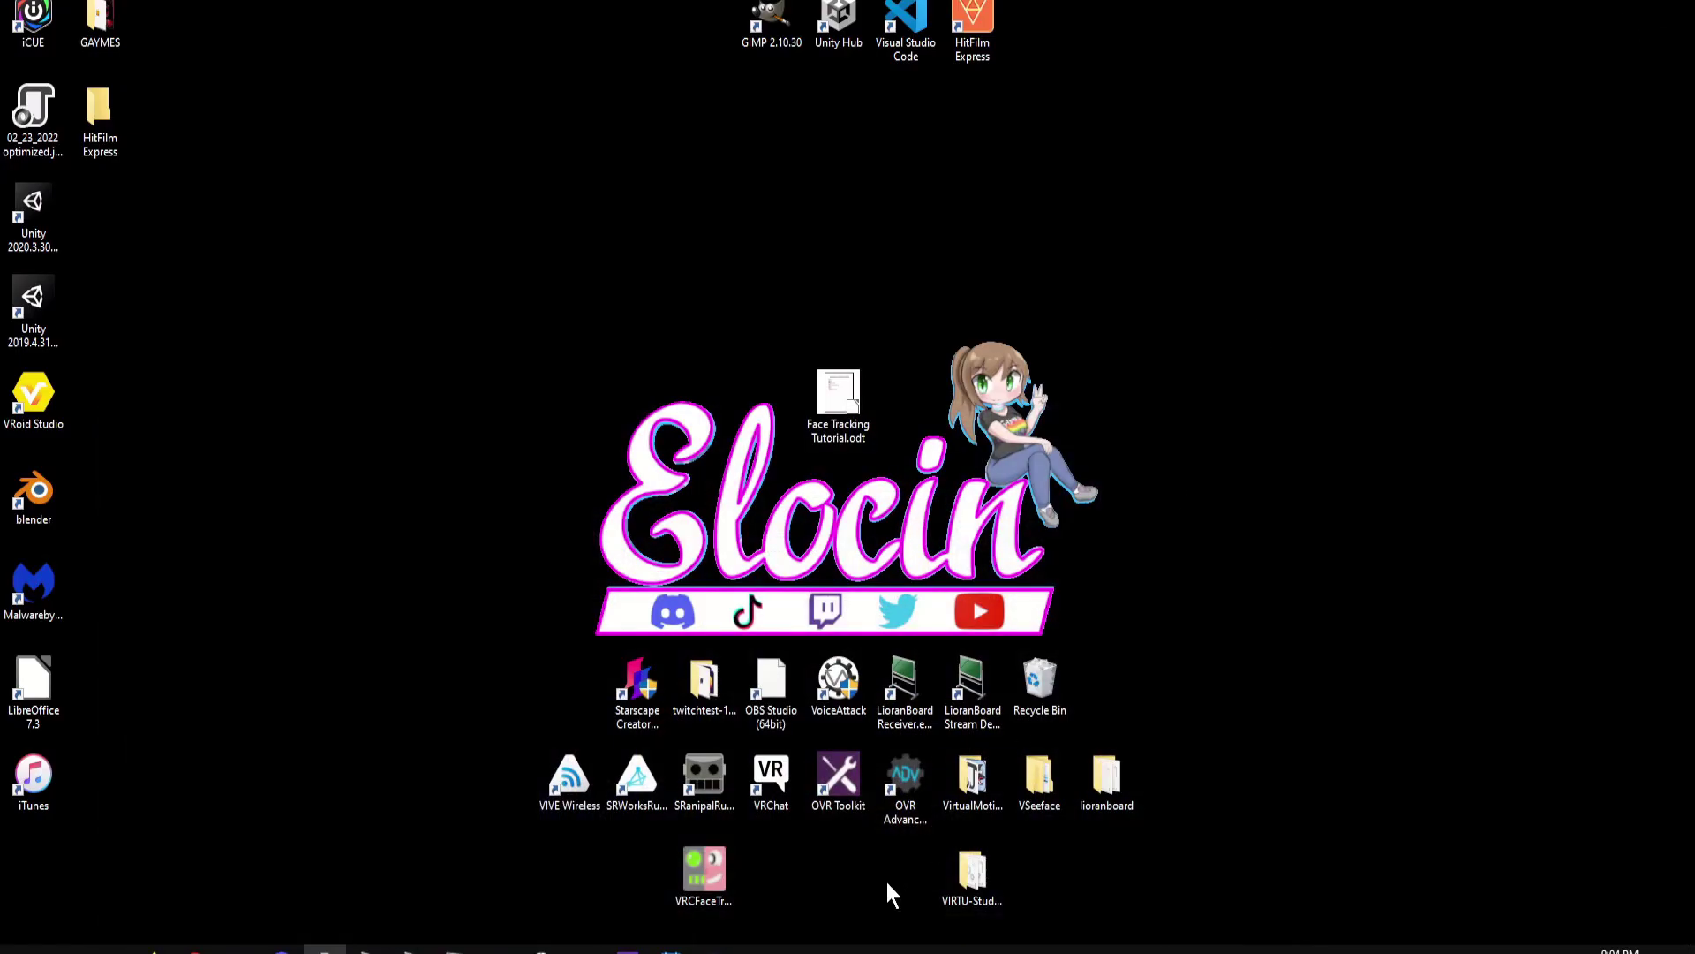
{"action": "left_click", "coordinate": [724, 887]}
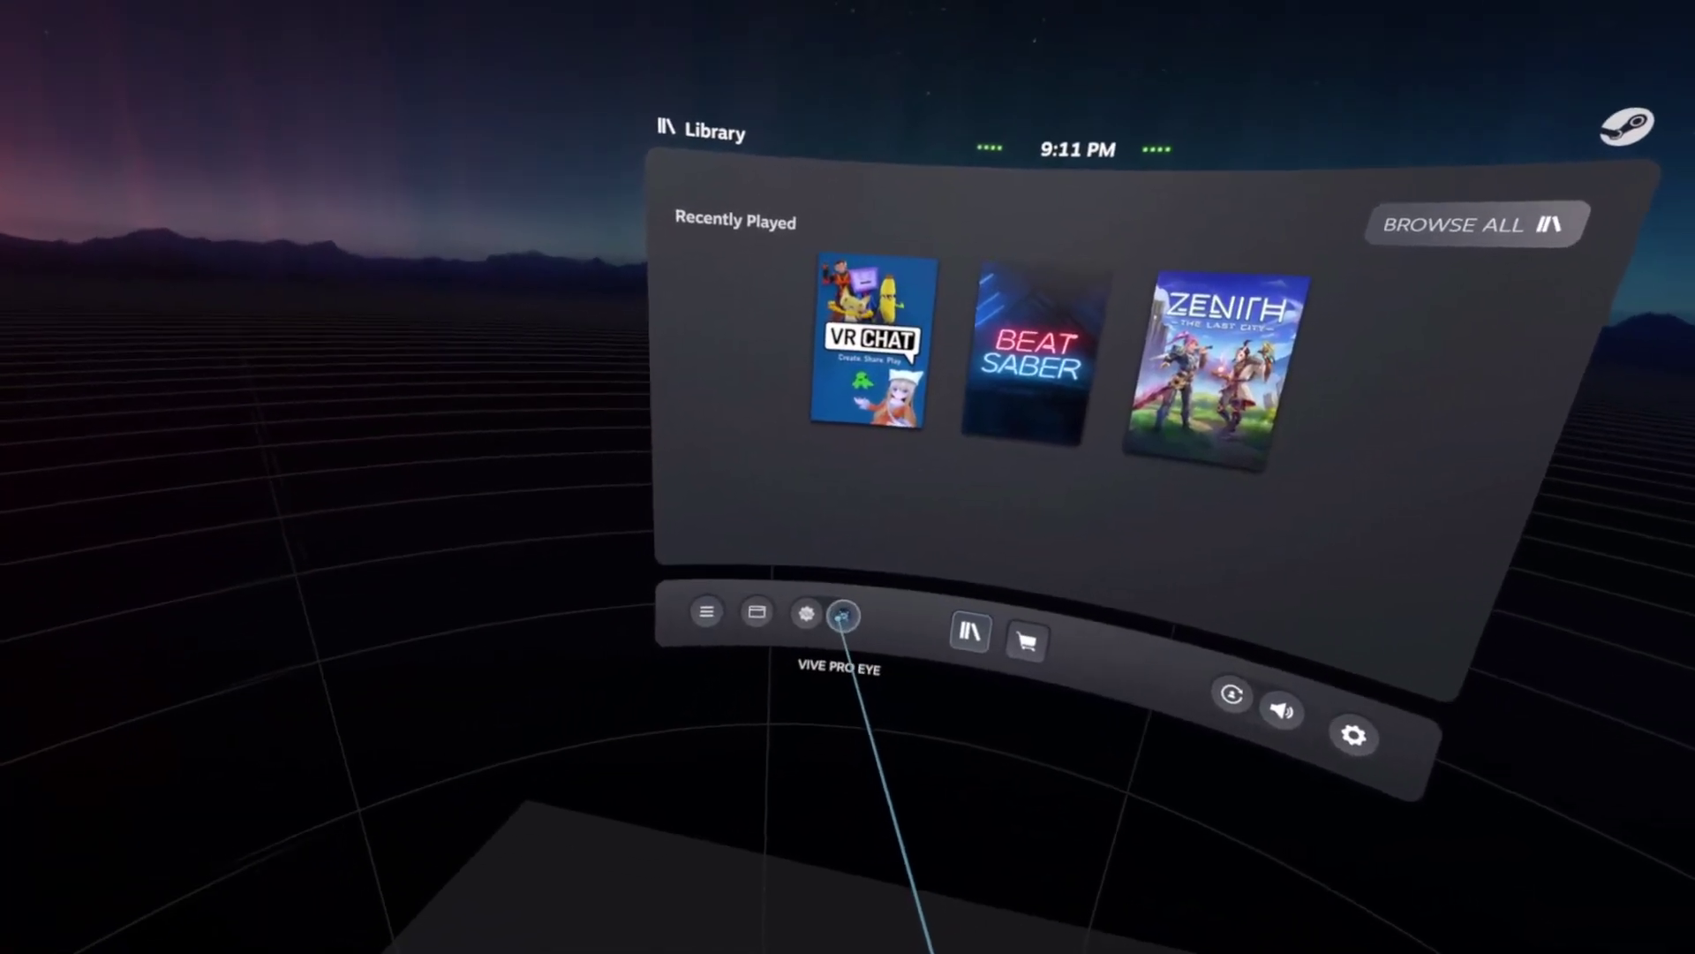
Step: Recalibrate the Vive Pro Eye's eye tracking in SteamVR and return to the Library
{"action": "left_click", "coordinate": [842, 615]}
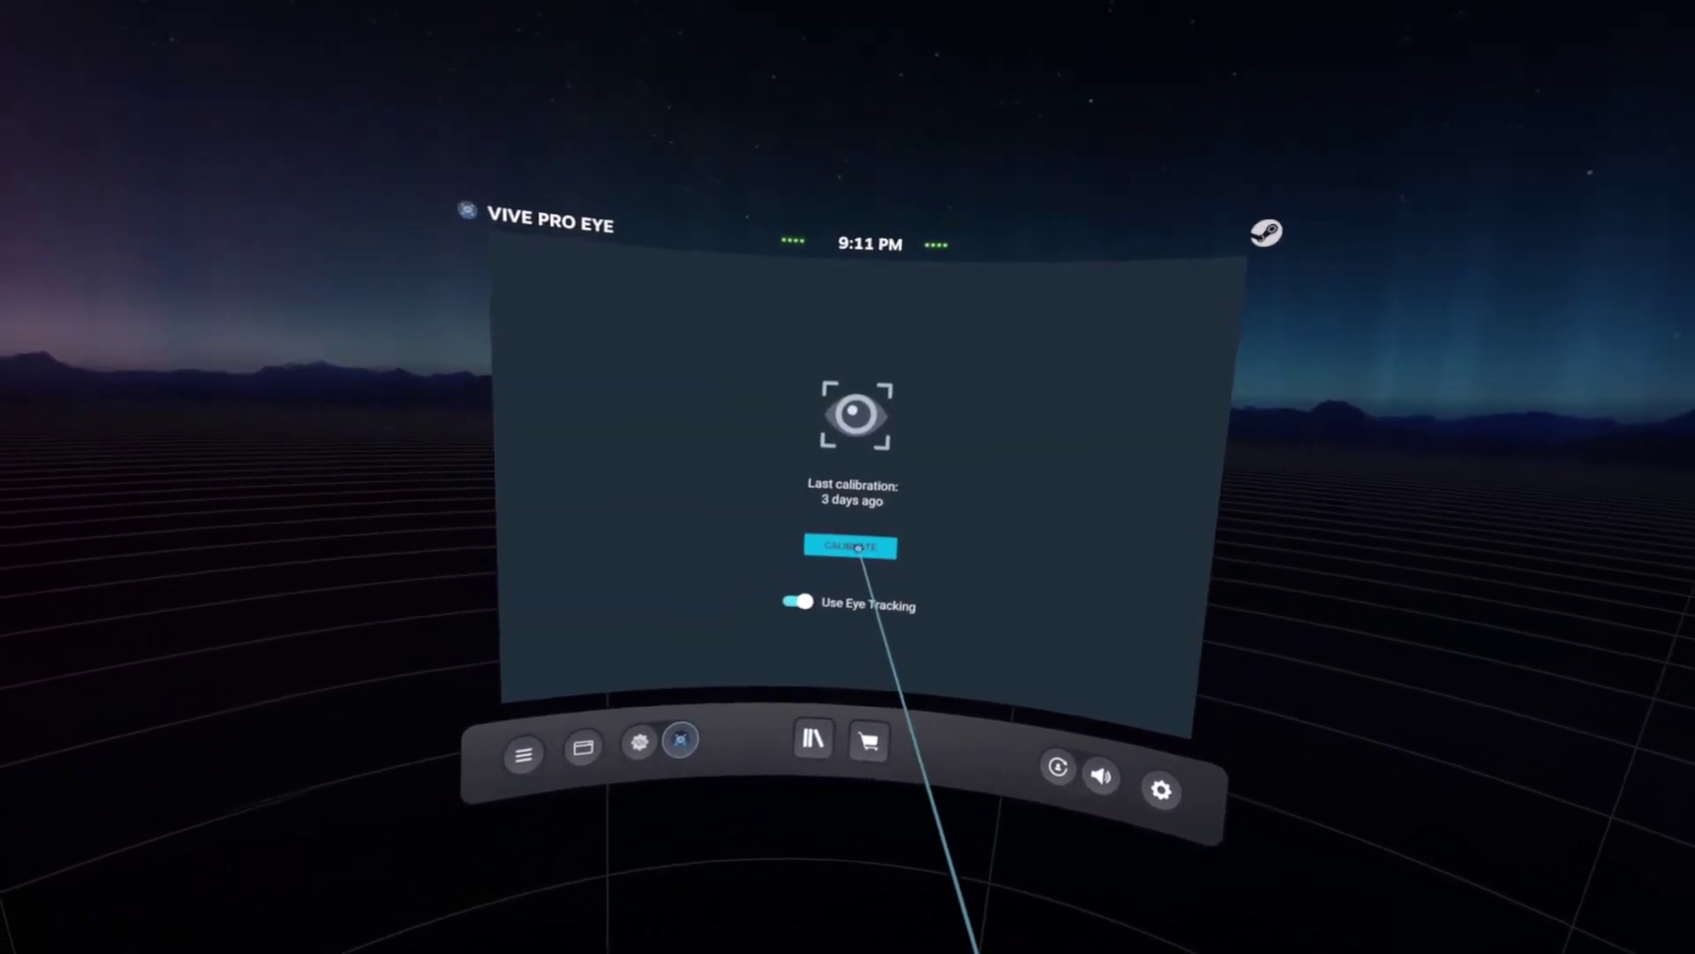
{"action": "left_click", "coordinate": [840, 541]}
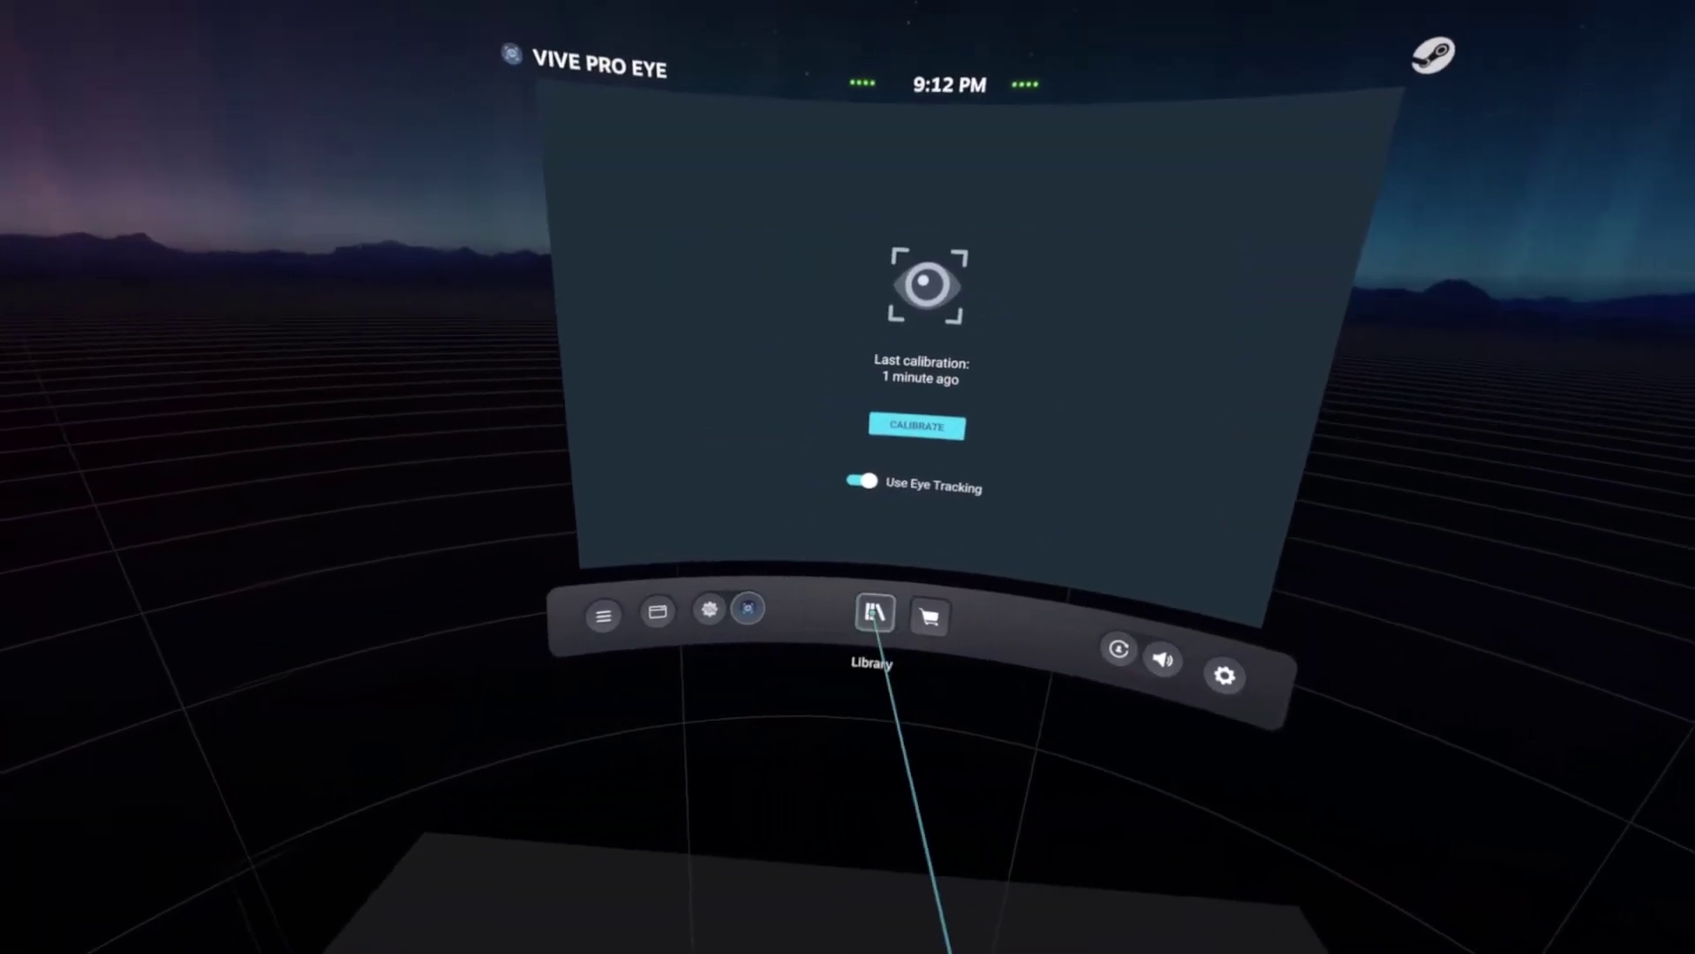
{"action": "left_click", "coordinate": [867, 609]}
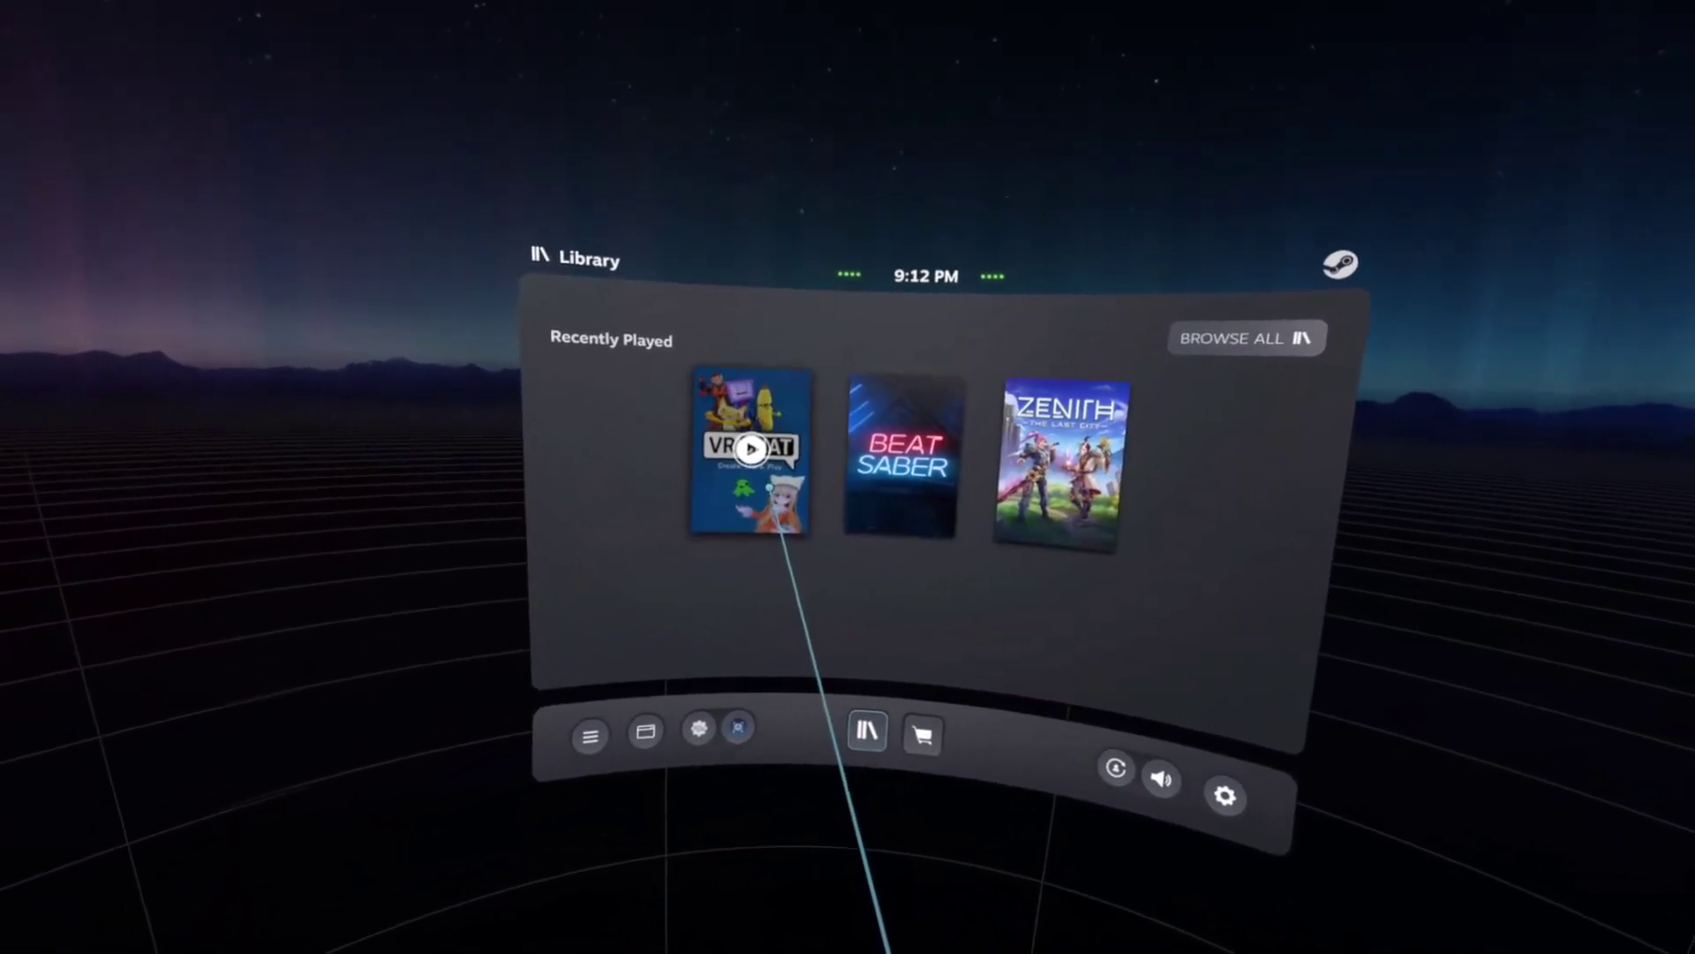
Step: Launch VRChat and pull the Stream Data overlay window into view
{"action": "left_click", "coordinate": [768, 487]}
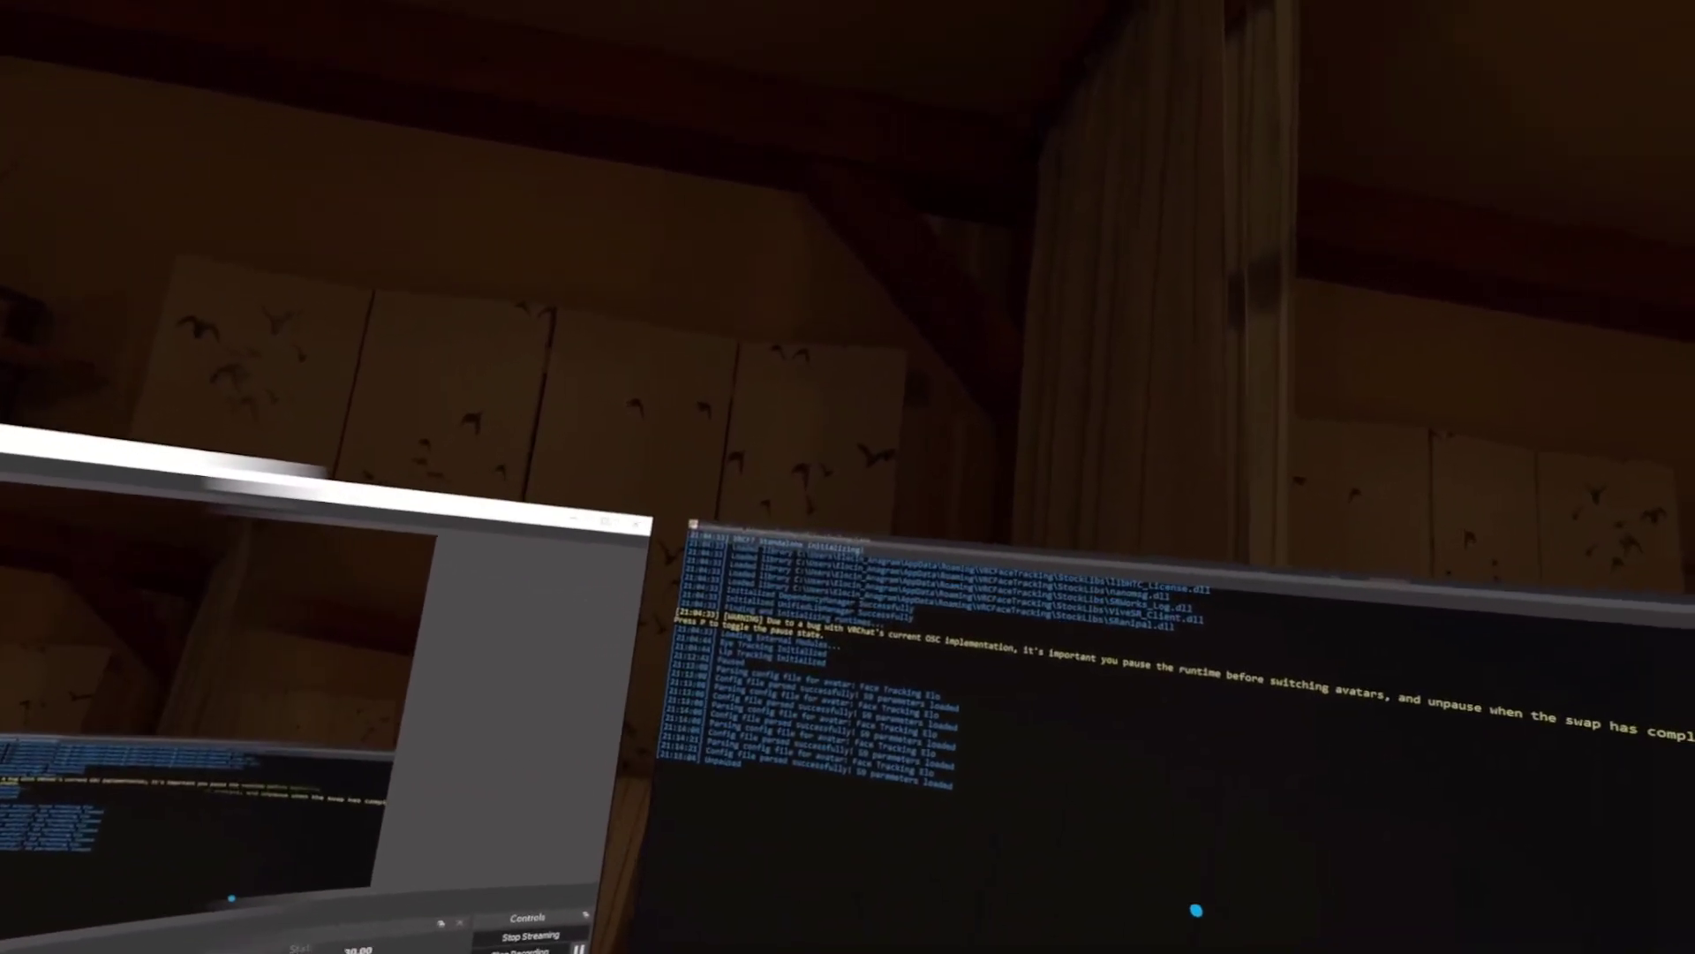
{"action": "left_click_drag", "start_coordinate": [1201, 923], "coordinate": [1373, 714]}
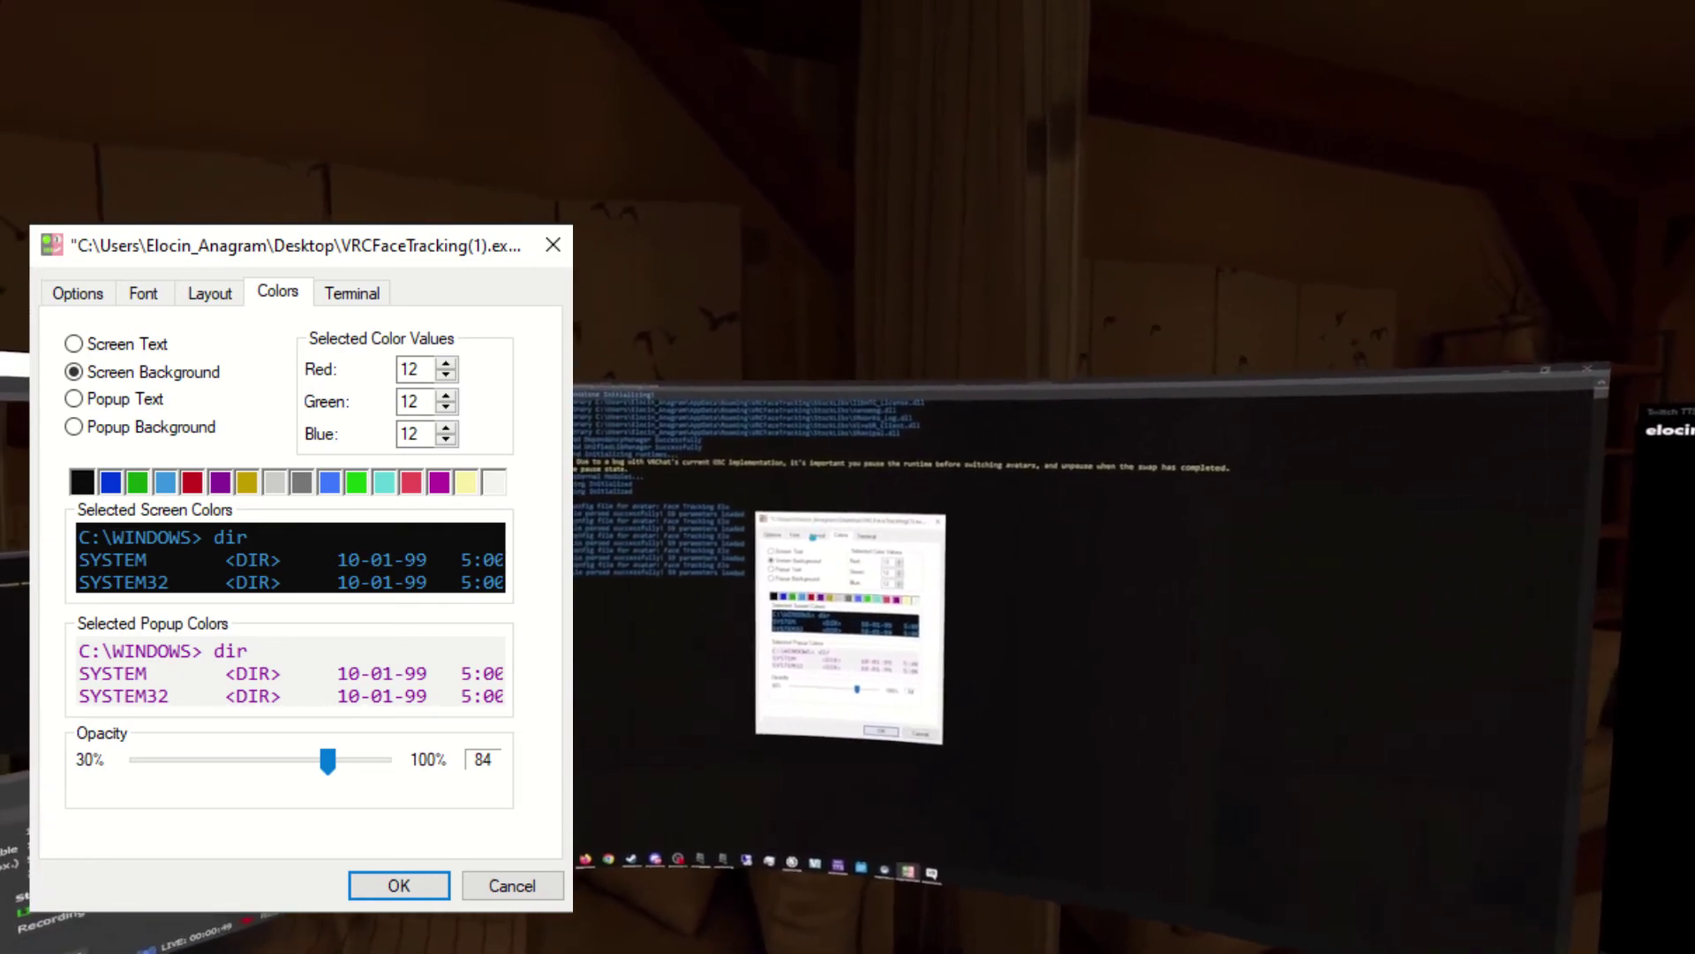
Step: Review the console's Font and Colors settings, then close its Properties dialog
{"action": "left_click", "coordinate": [811, 531]}
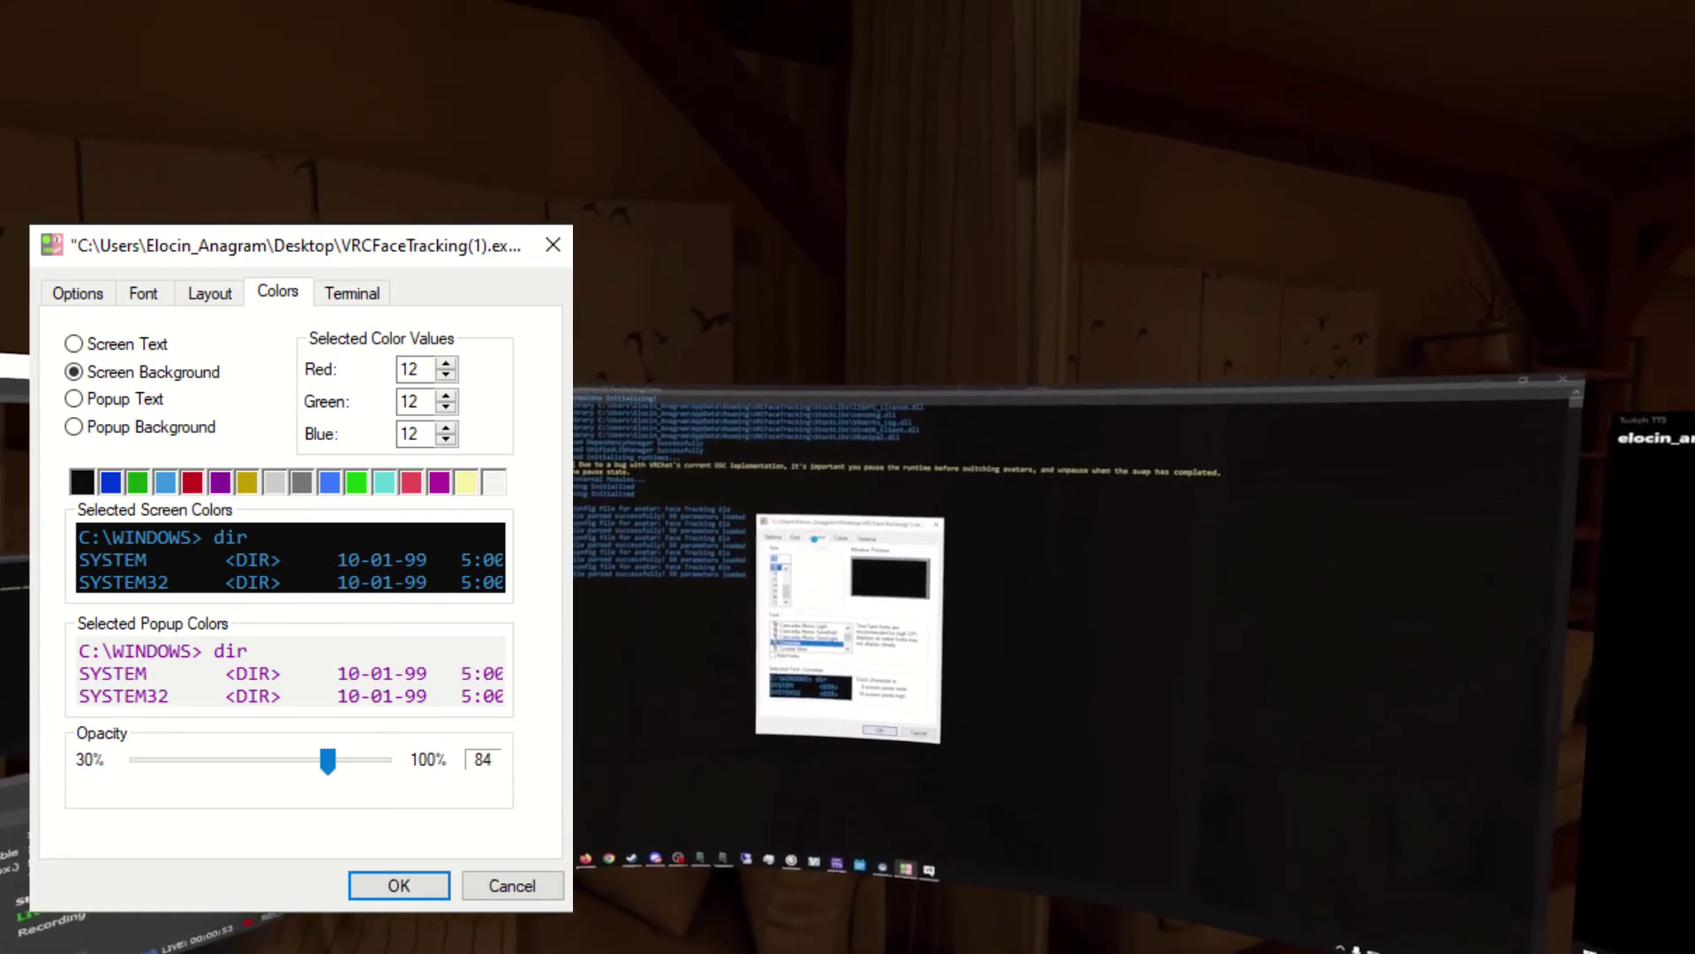
{"action": "left_click", "coordinate": [841, 535]}
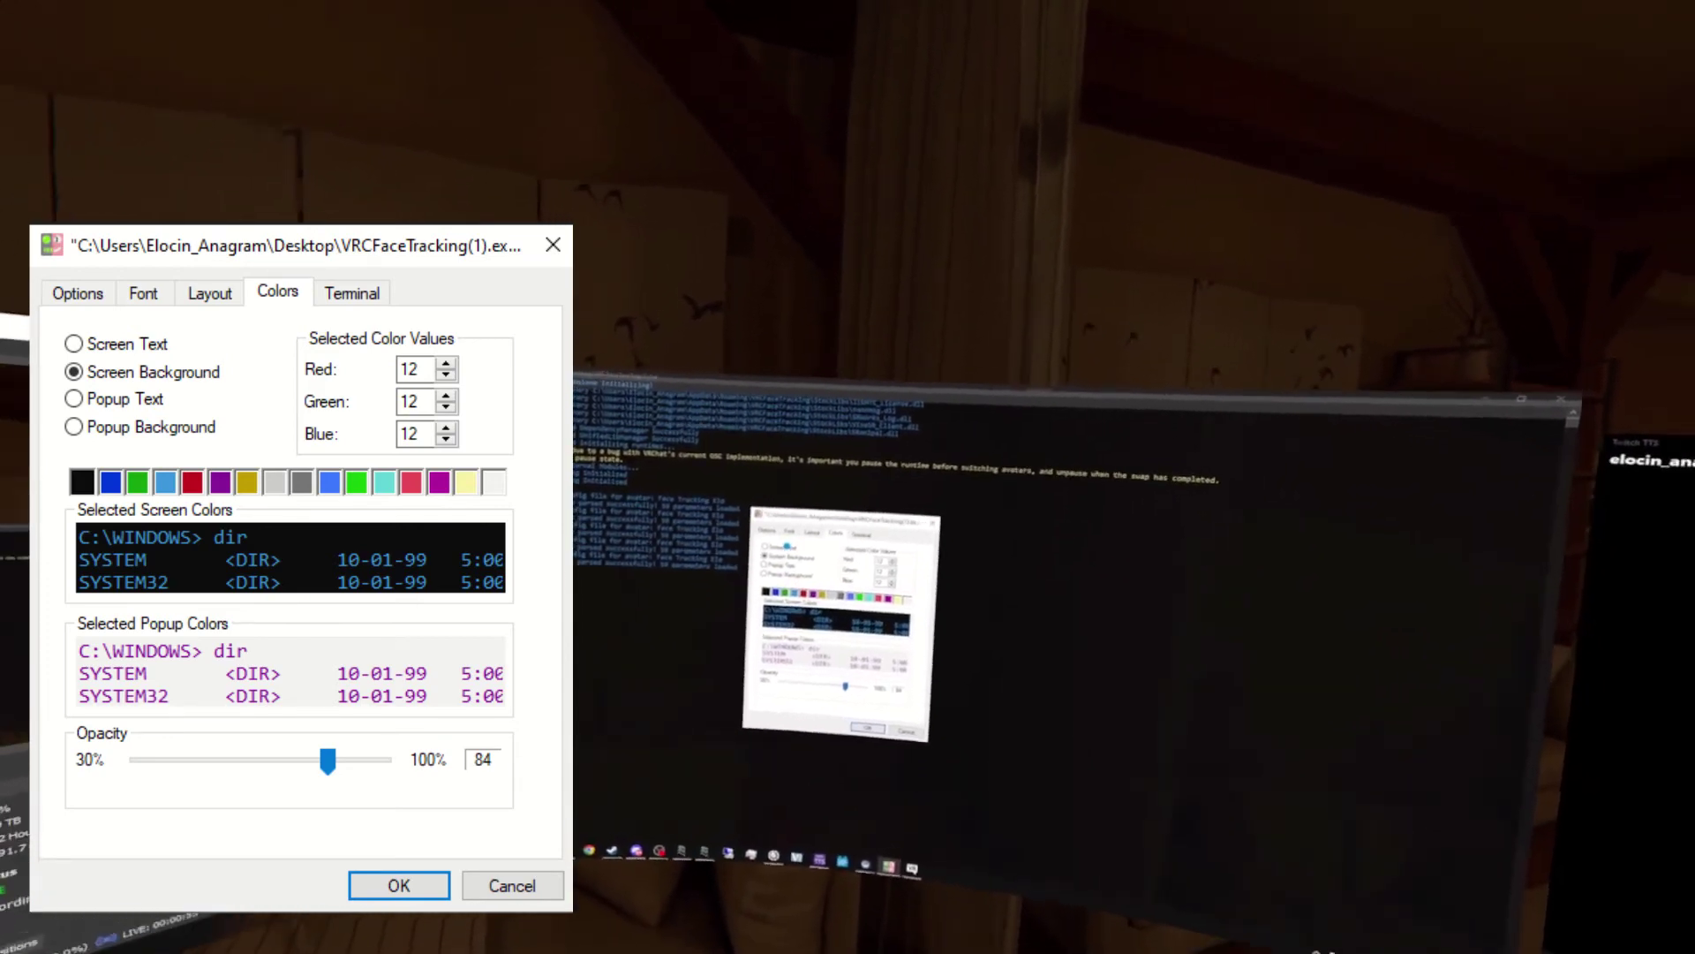
{"action": "left_click", "coordinate": [850, 517]}
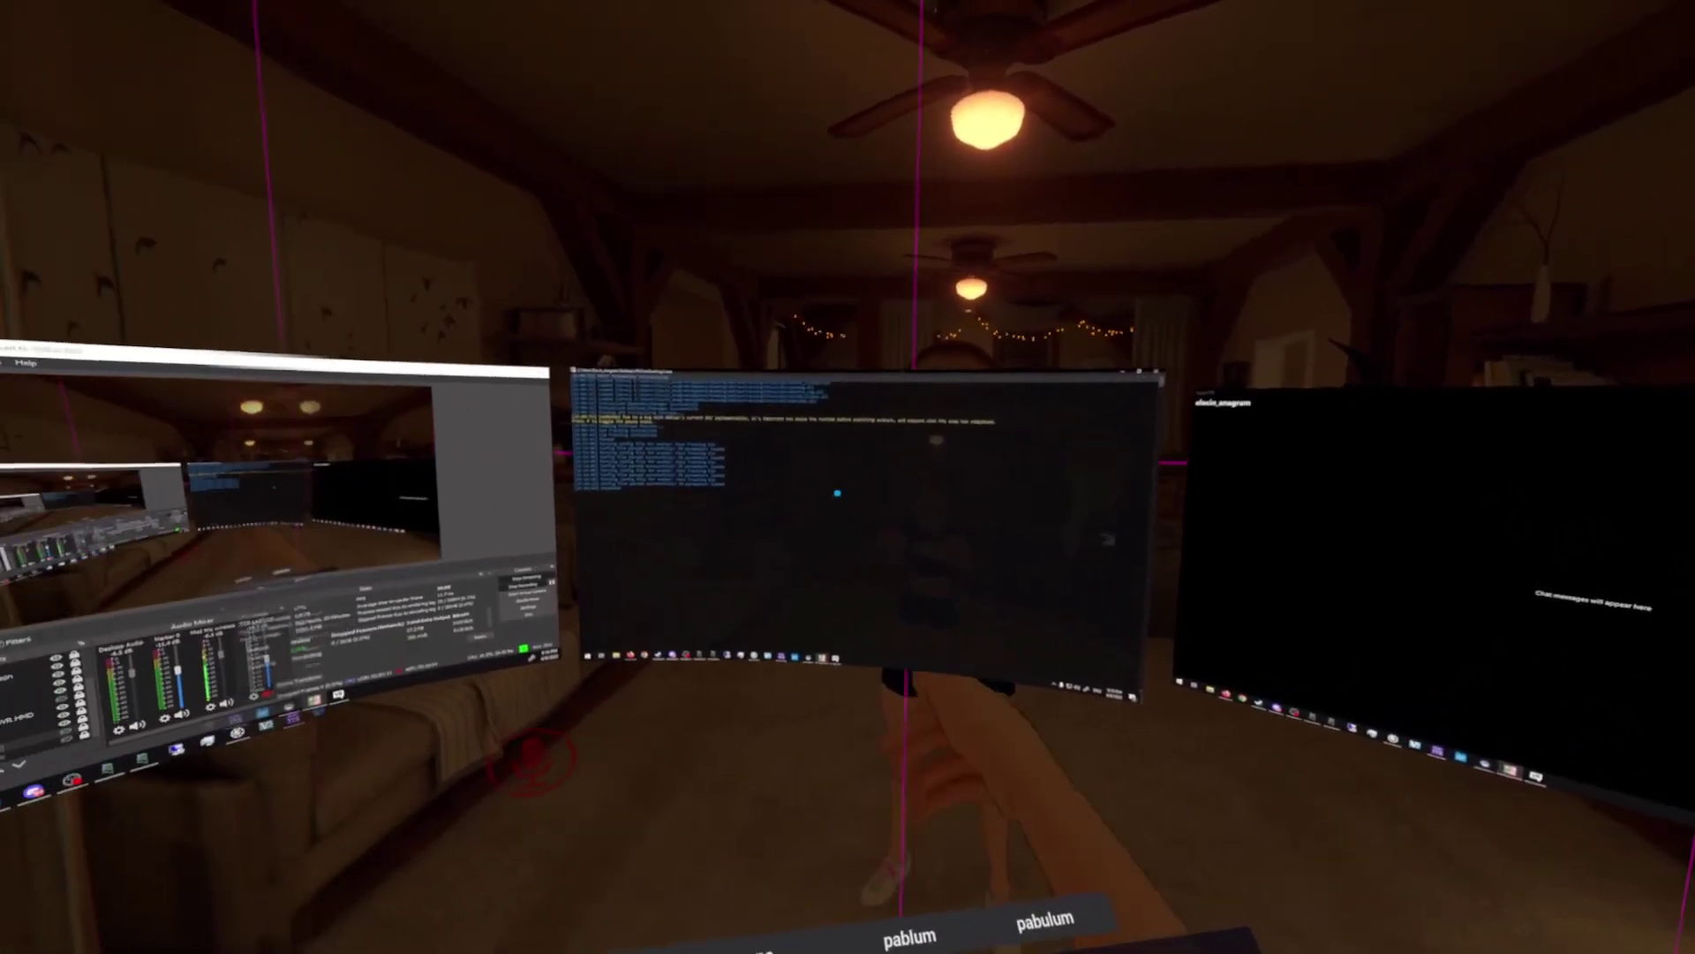
Step: Pause VRCFaceTracking with P and bring up the VRChat quick menu
{"action": "key", "text": "p"}
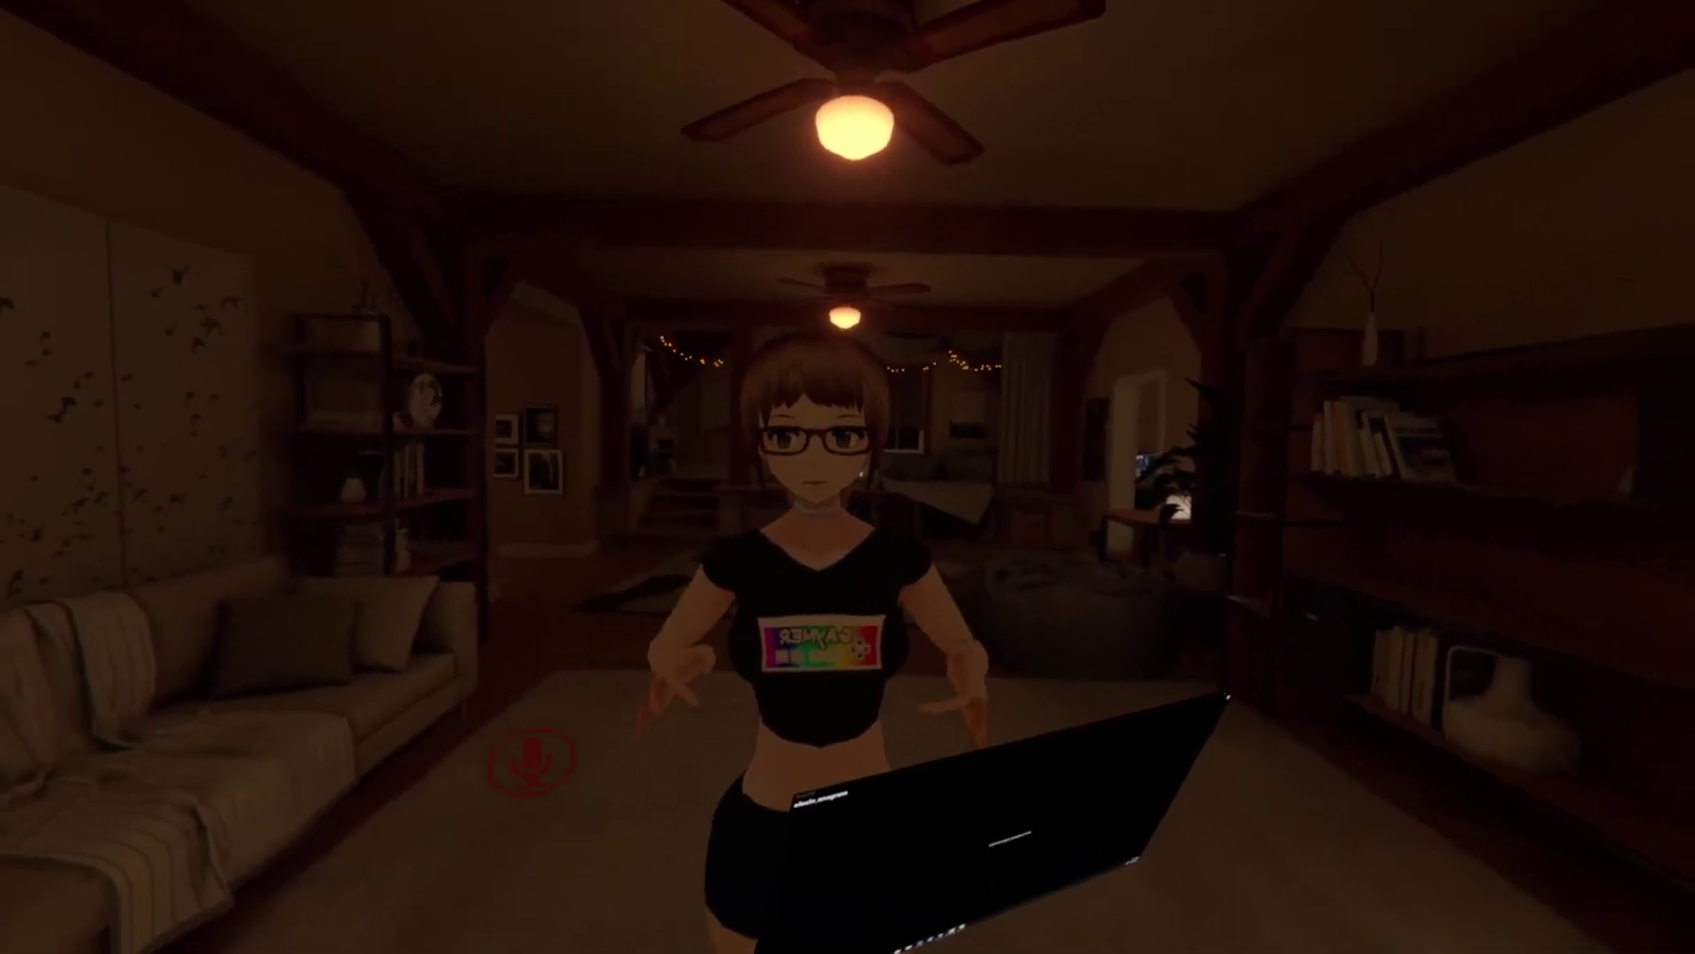
{"action": "key", "text": "Escape"}
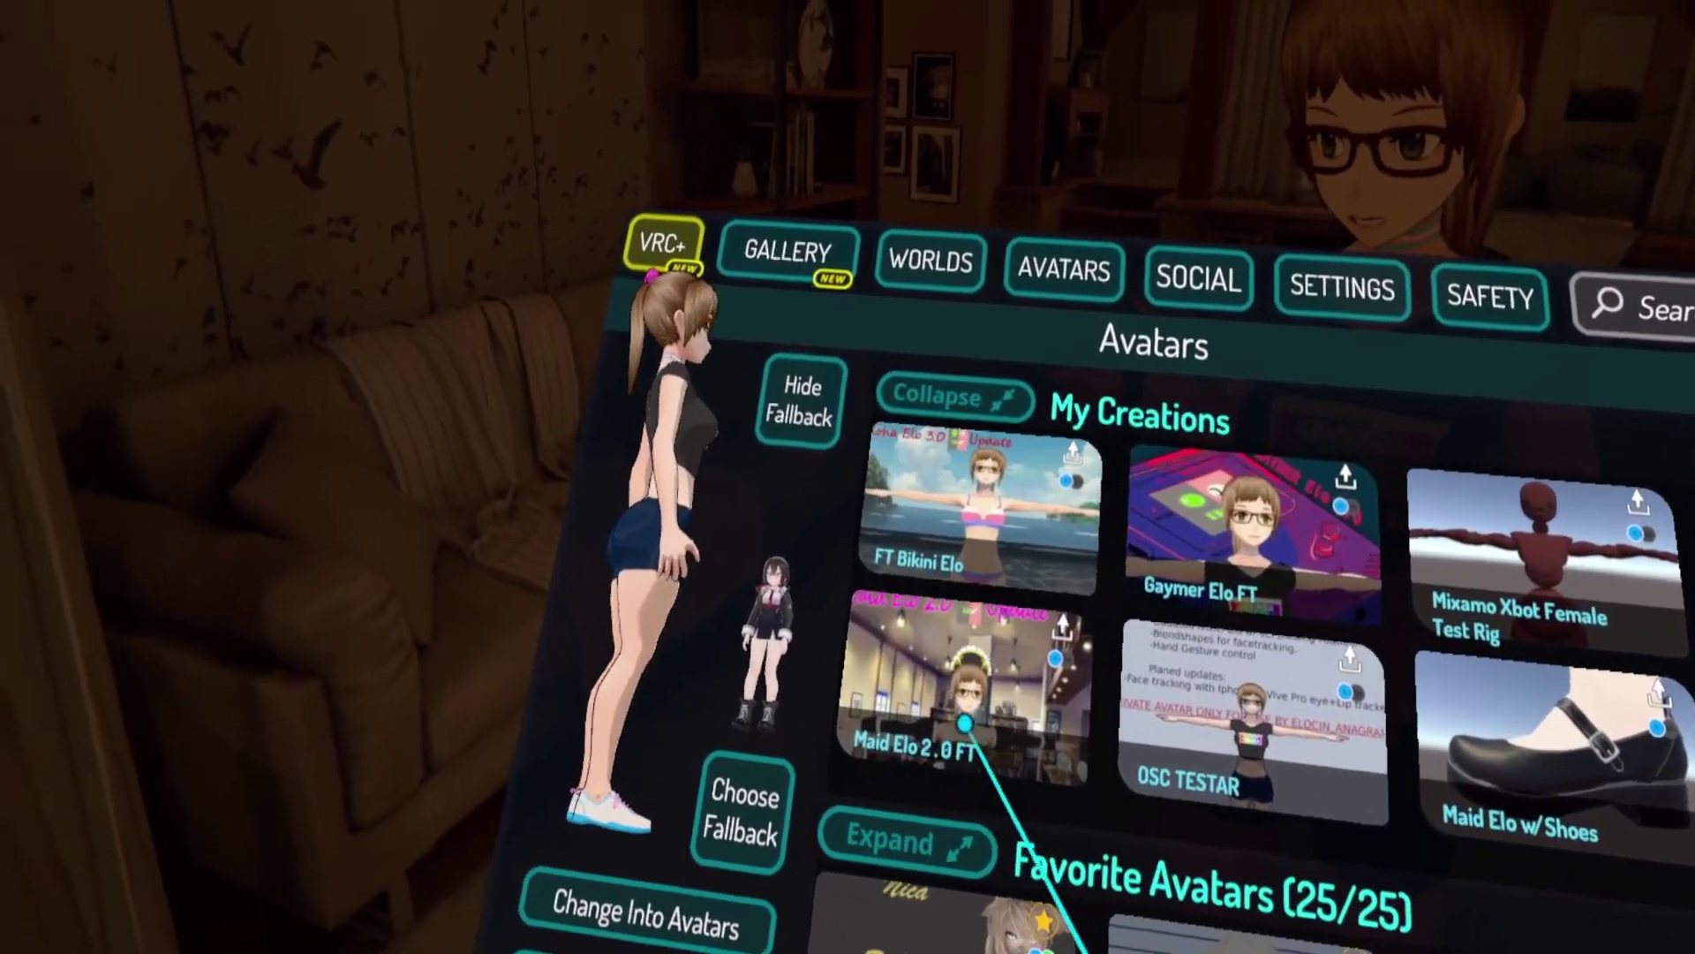
Step: Select Maid Elo 2.0 FT in My Creations and change into it
{"action": "left_click", "coordinate": [764, 729]}
{"action": "left_click", "coordinate": [877, 783]}
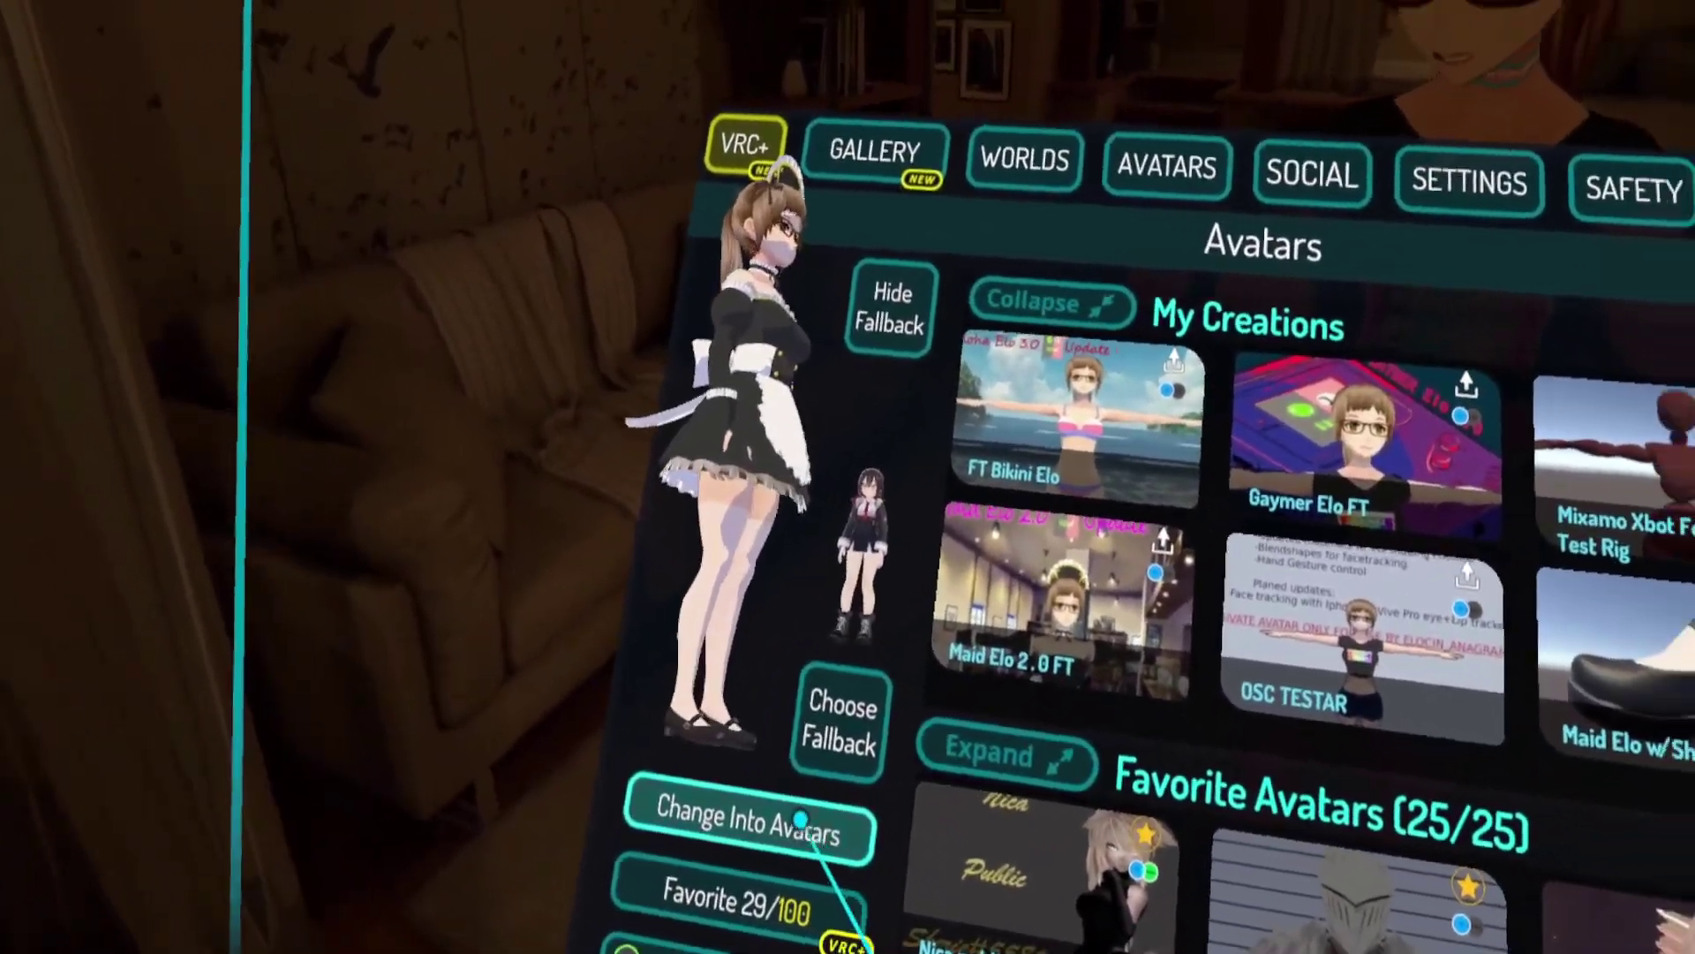